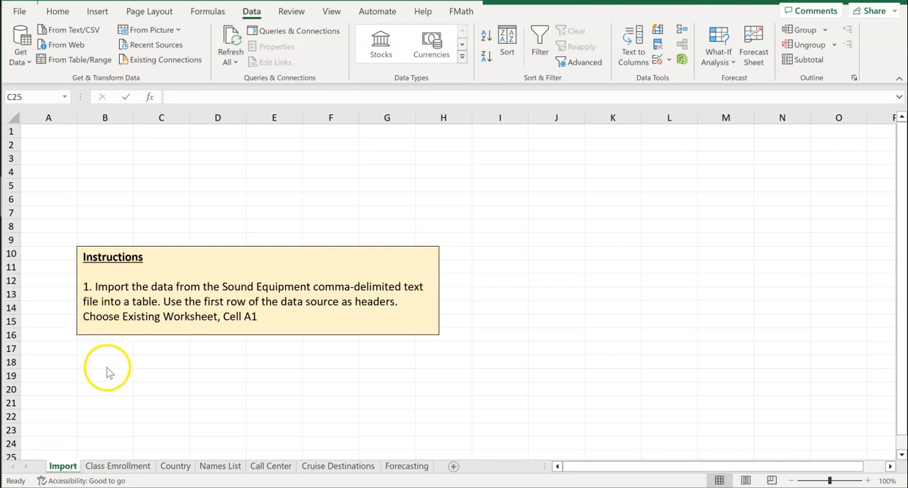
With cell A1 selected on the Import sheet, start a text-file import of Sound Equipment from the Downloads folder
double_click(52, 130)
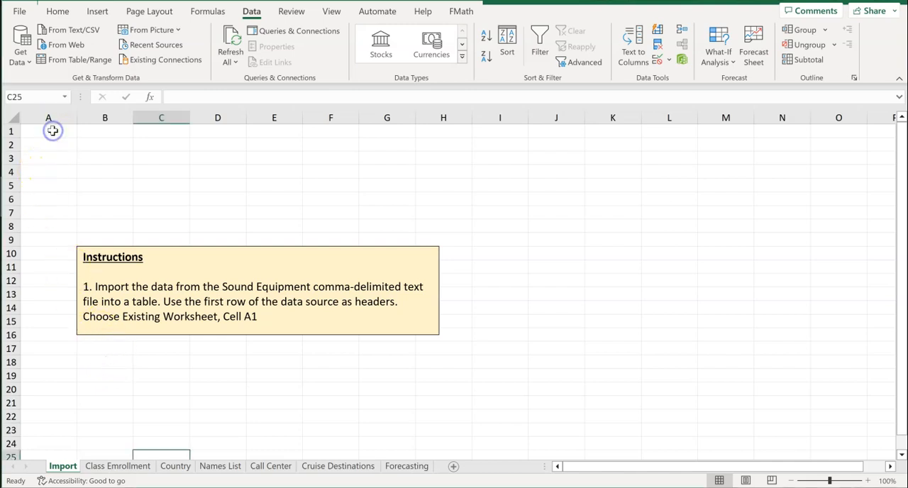
scroll(42, 173, "down", 5)
scroll(42, 173, "up", 5)
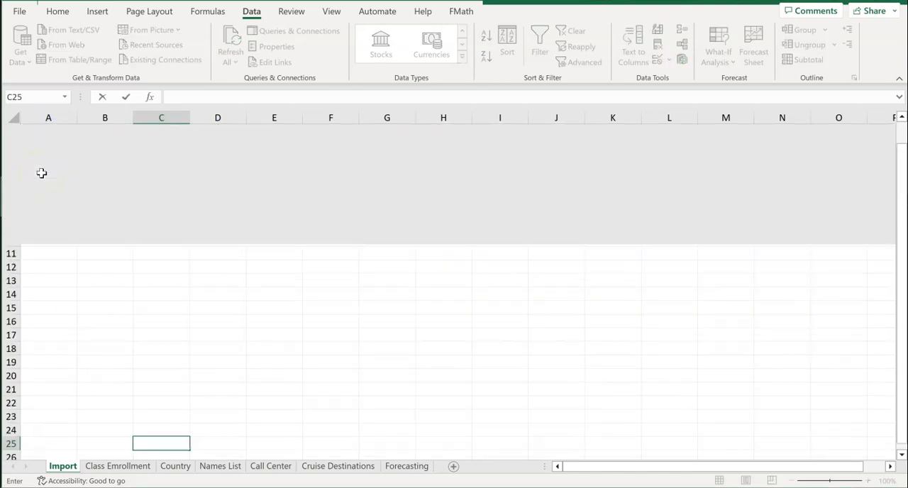
left_click(35, 132)
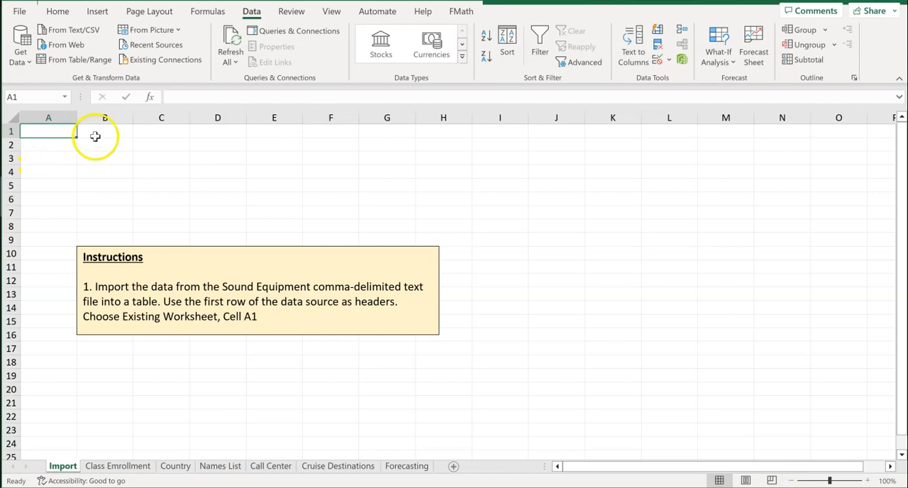
left_click(58, 11)
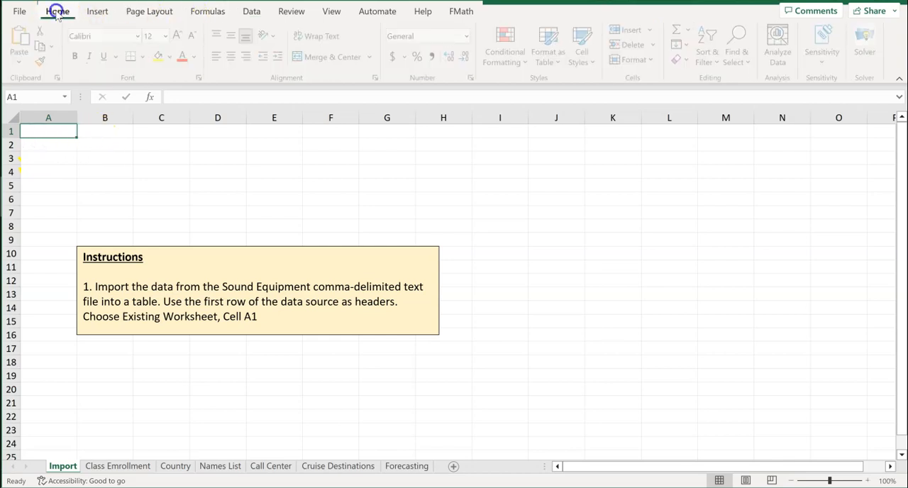
left_click(252, 12)
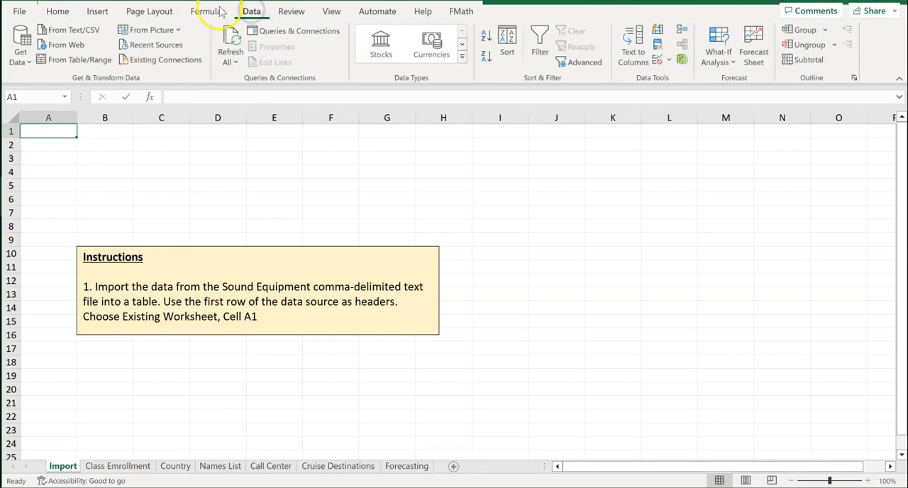
left_click(63, 33)
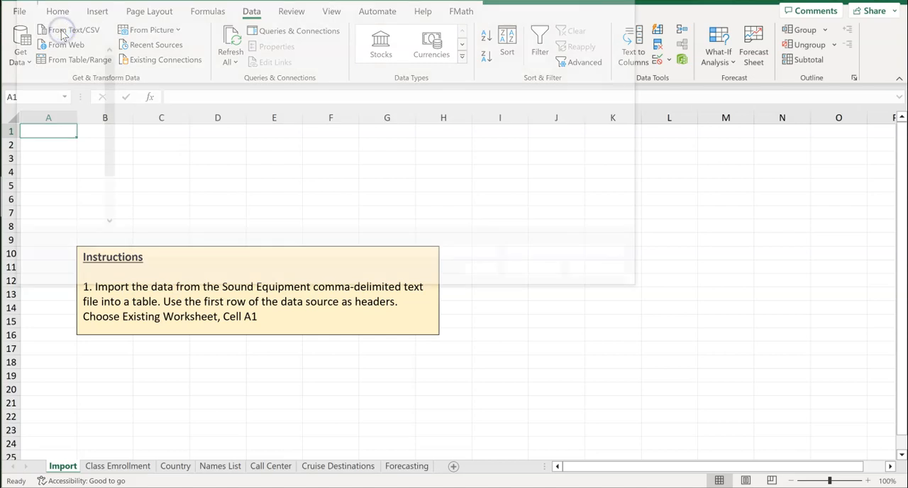
left_click_drag(498, 14, 678, 68)
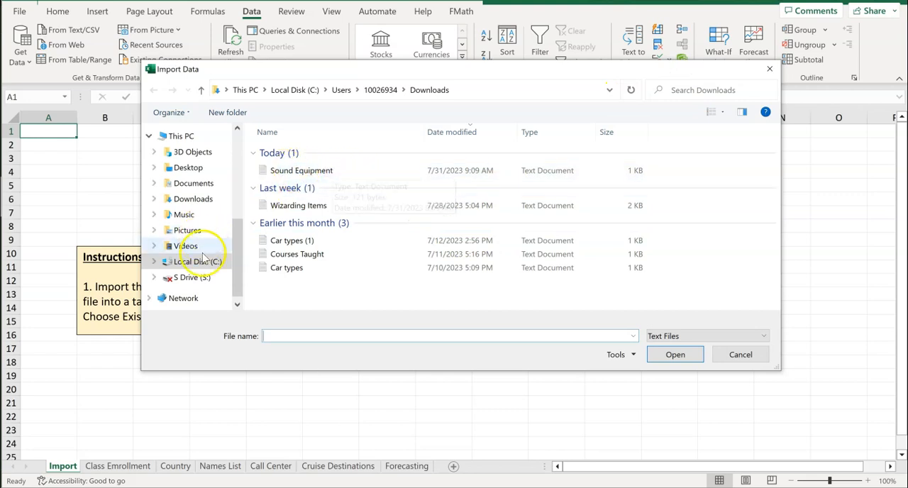
left_click(295, 173)
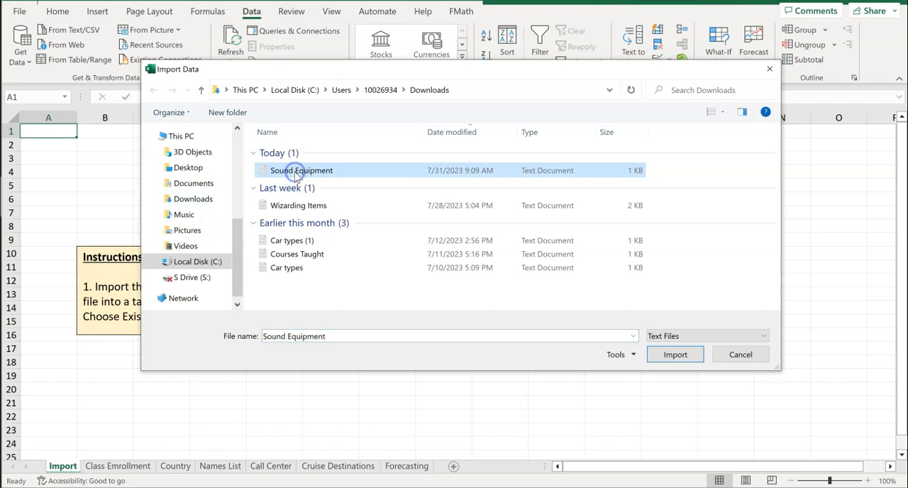
left_click(673, 355)
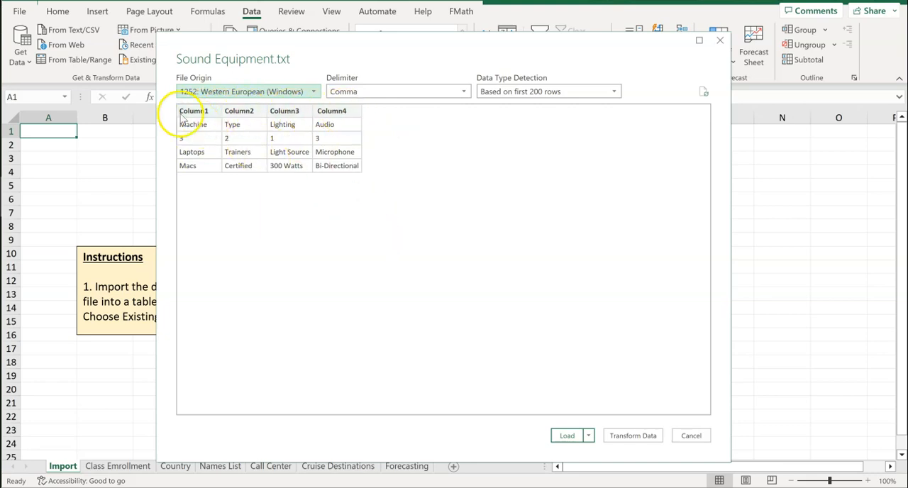
Use the first row as headers in Power Query, then load the data as a table into the existing worksheet at A1
left_click(632, 438)
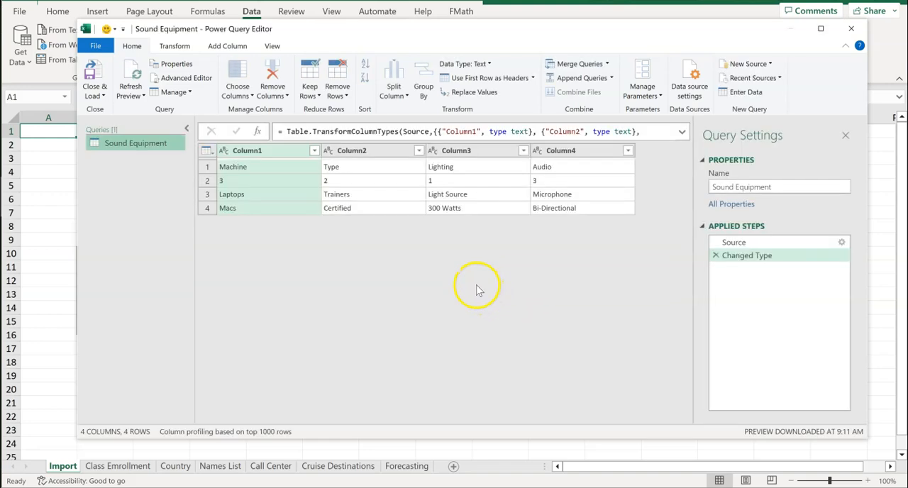
left_click(488, 79)
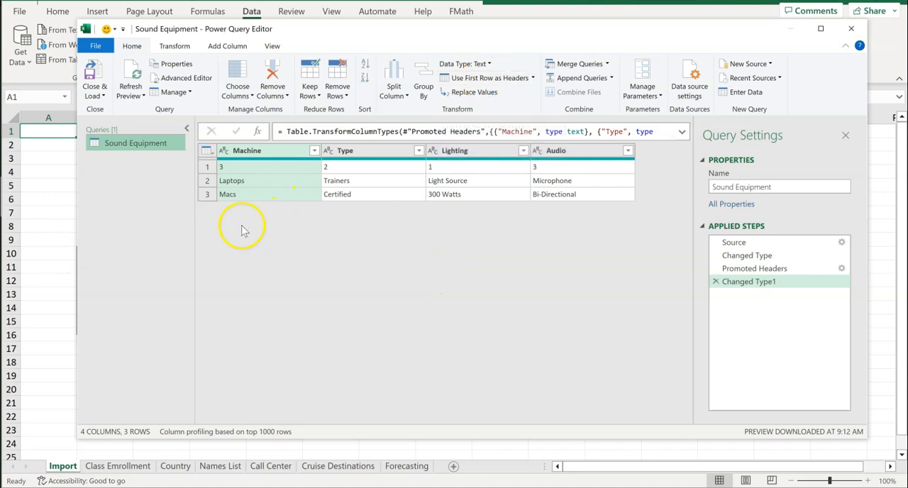
left_click(103, 97)
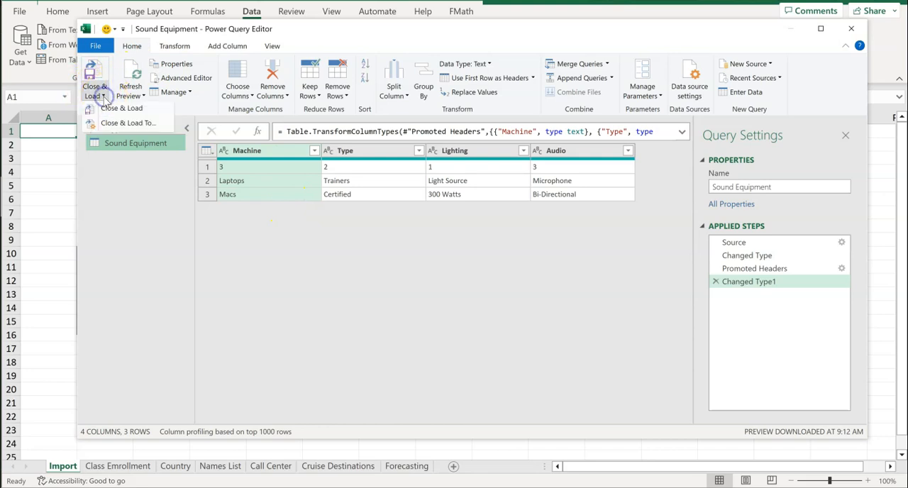
left_click(126, 123)
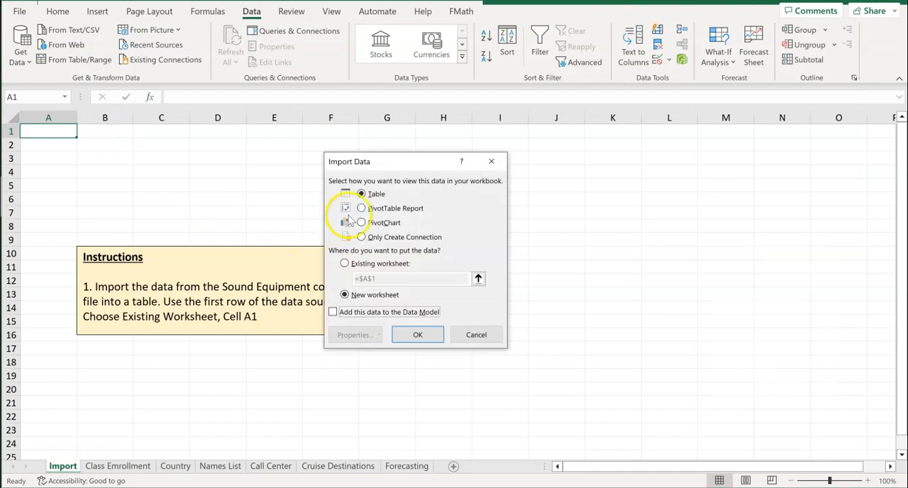
left_click(346, 263)
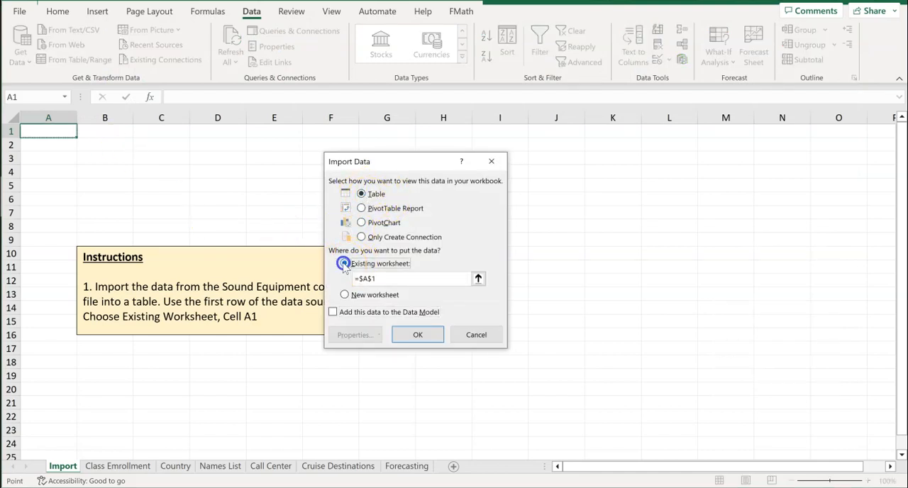
left_click(417, 334)
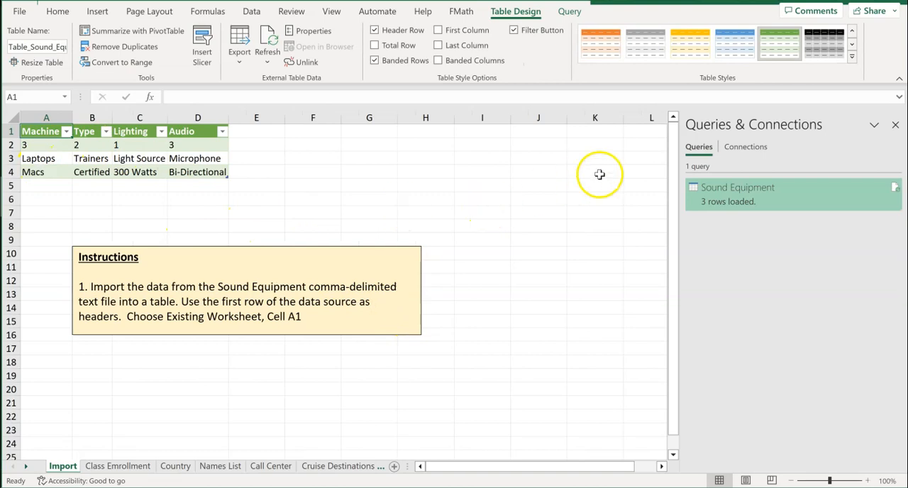
left_click(895, 126)
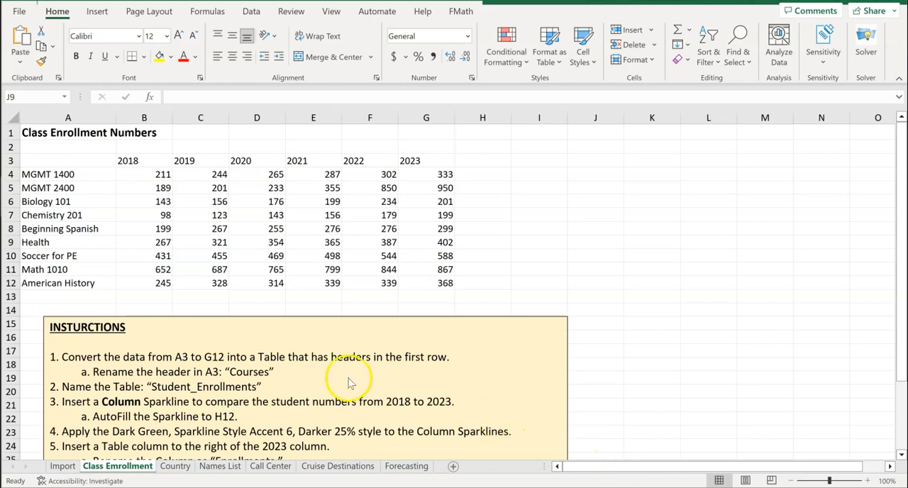
Convert the range A3:G12 on the Class Enrollment sheet into a table with headers
scroll(330, 384, "down", 3)
scroll(330, 385, "up", 3)
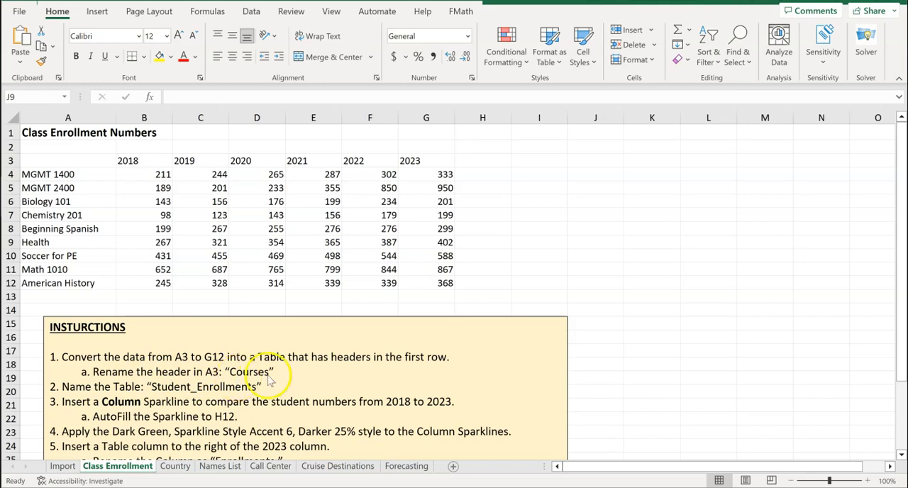
left_click(61, 161)
left_click_drag(61, 161, 450, 288)
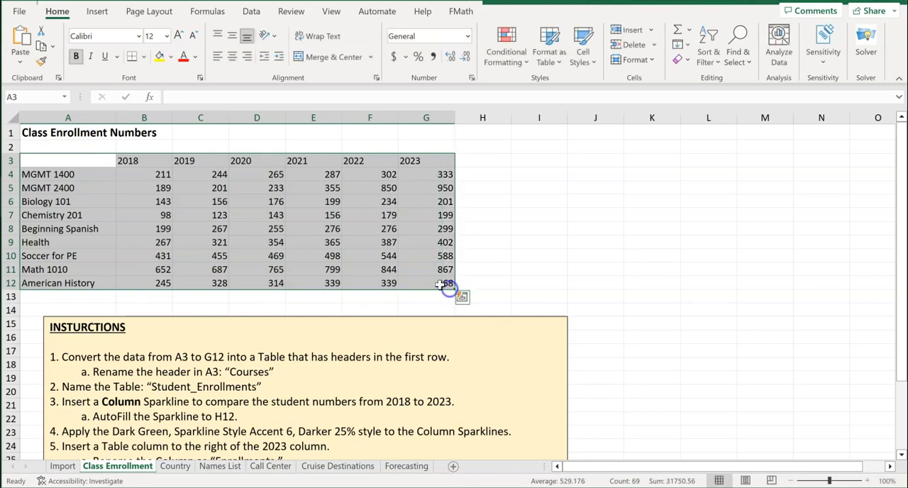
left_click(97, 14)
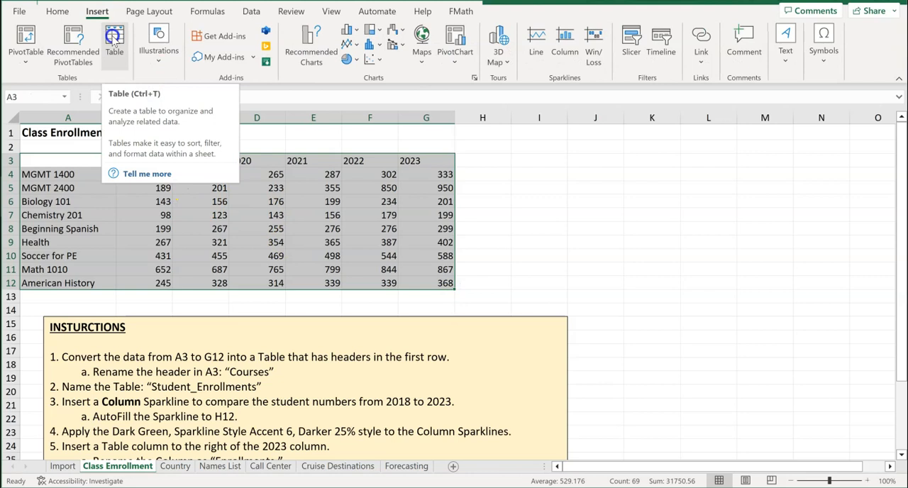
left_click(114, 41)
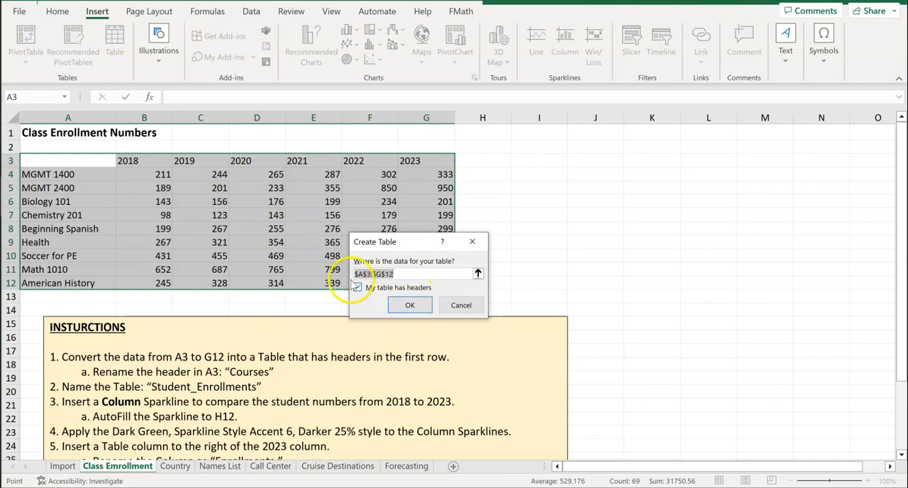
left_click(402, 304)
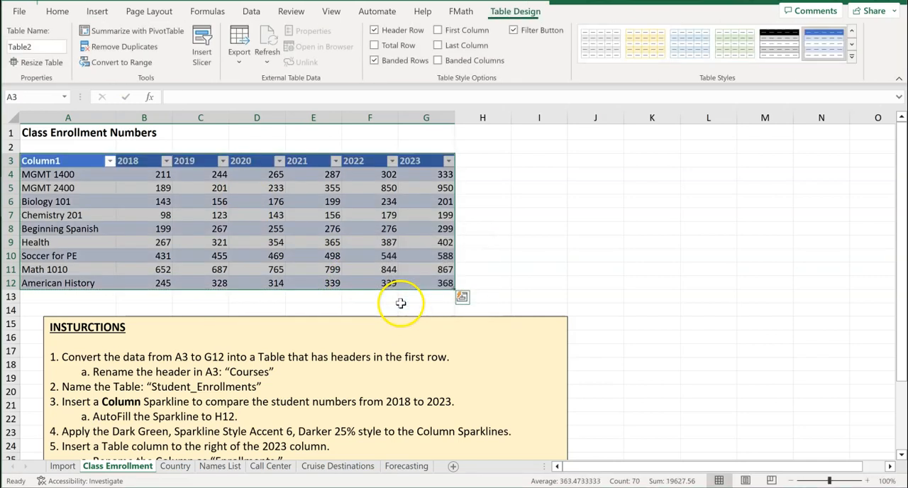
Rename the table header in cell A3 to "Courses"
left_click(80, 161)
left_click_drag(227, 97, 167, 97)
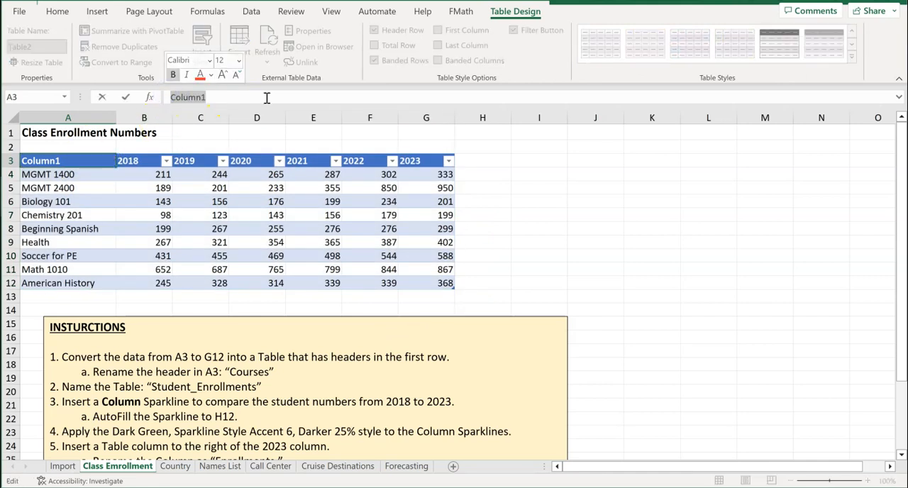
type("ours")
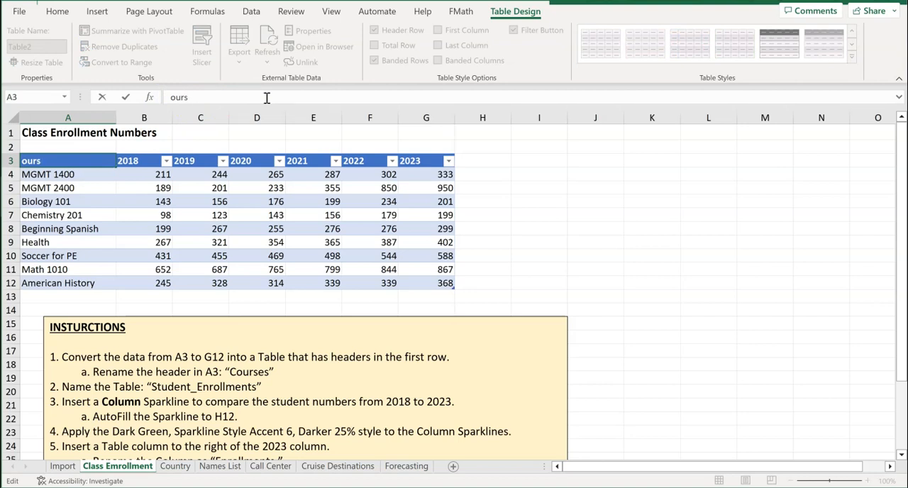
type("Cou")
key("Return")
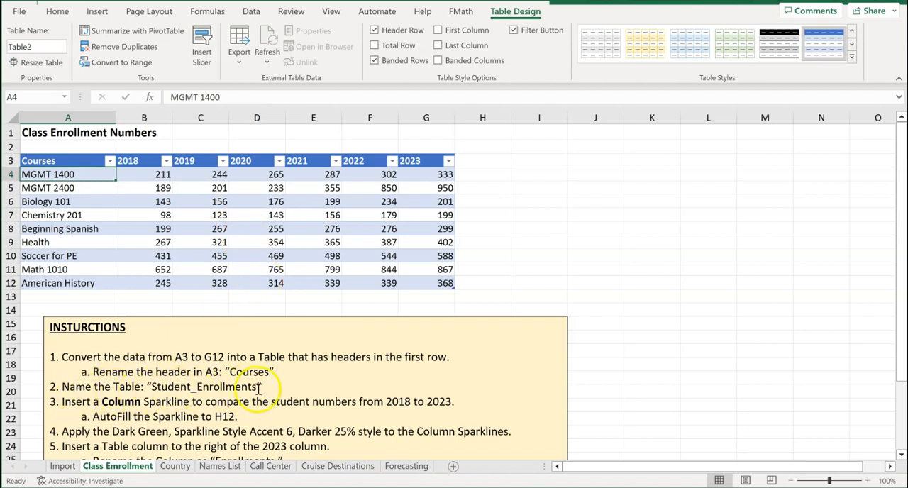
Name the class enrollment table "Student_Enrollments"
left_click(202, 228)
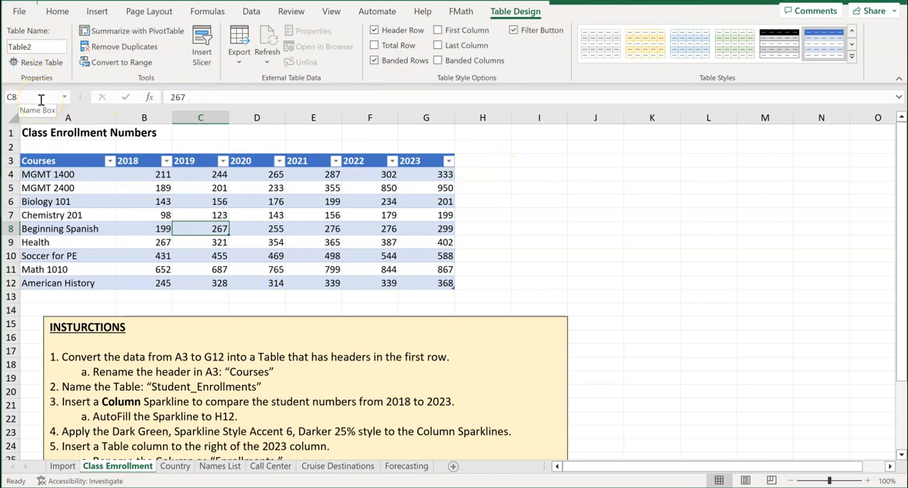
left_click(52, 48)
left_click(34, 44)
left_click_drag(33, 44, 11, 45)
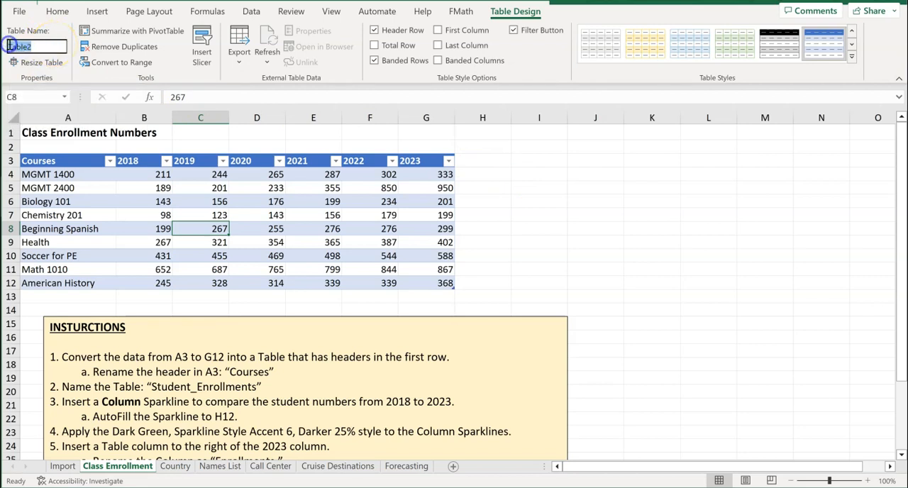
key("BackSpace")
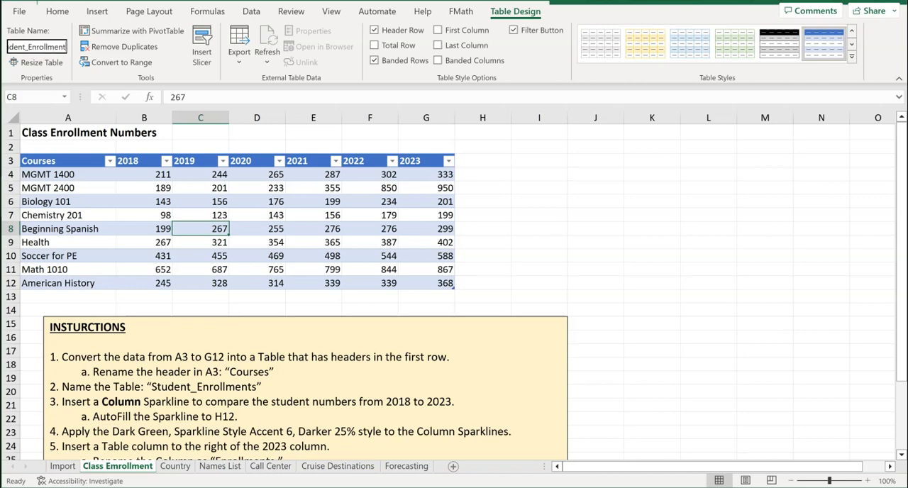
key("Return")
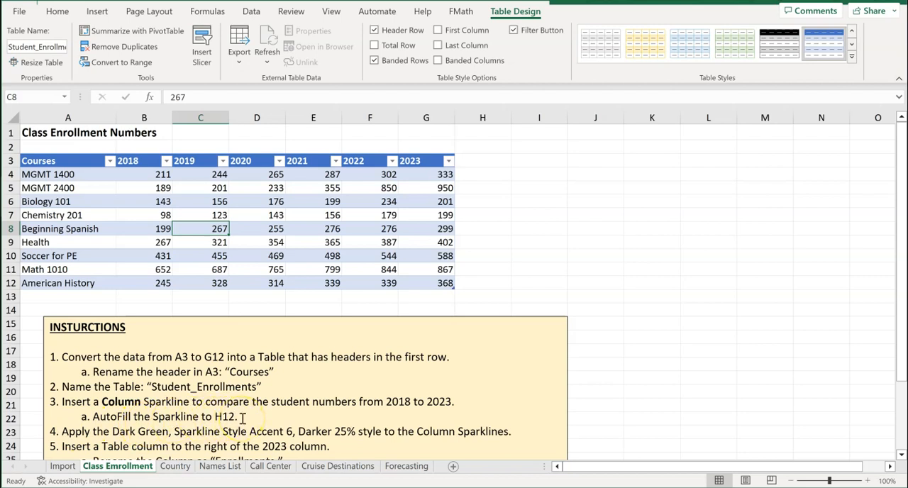
Insert a Column sparkline in cell H4 using the data range B4:G4
left_click(489, 175)
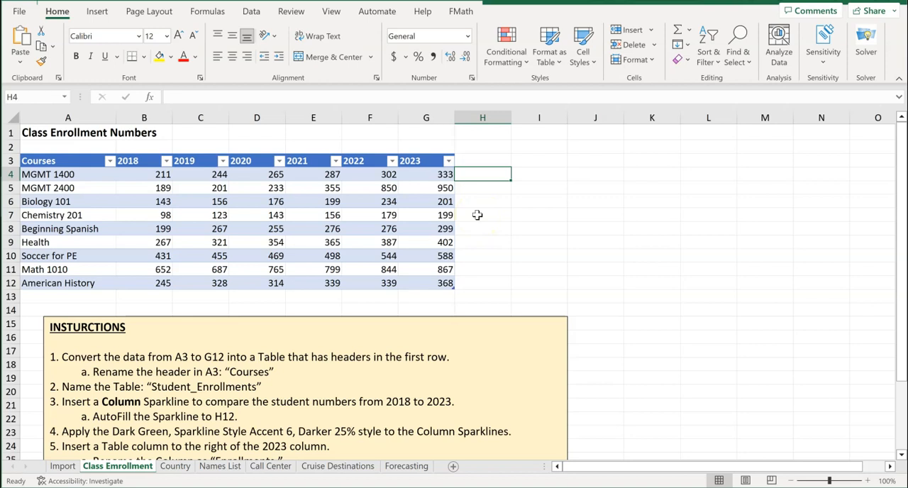
left_click(98, 15)
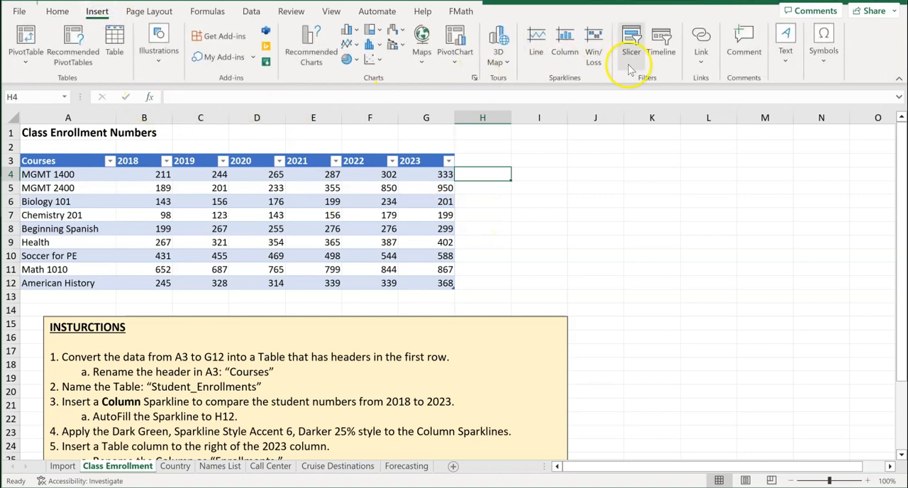
left_click(566, 42)
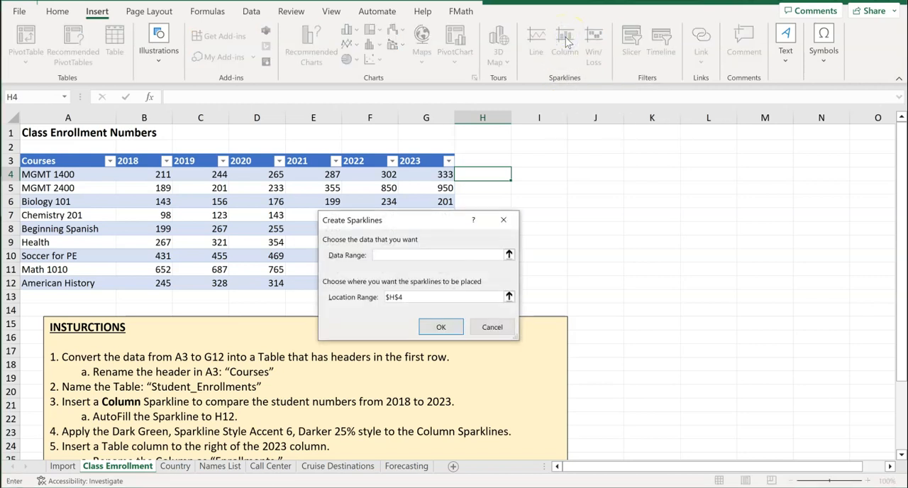
left_click_drag(438, 222, 629, 170)
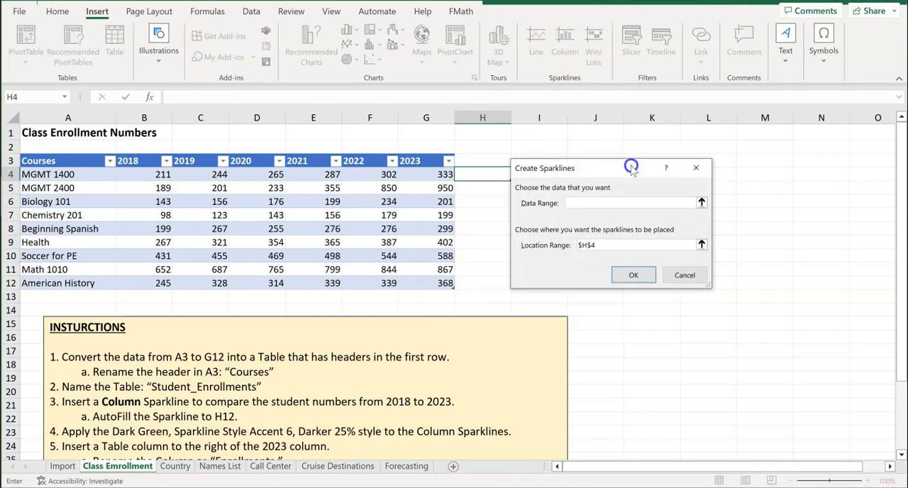
left_click_drag(160, 176, 425, 174)
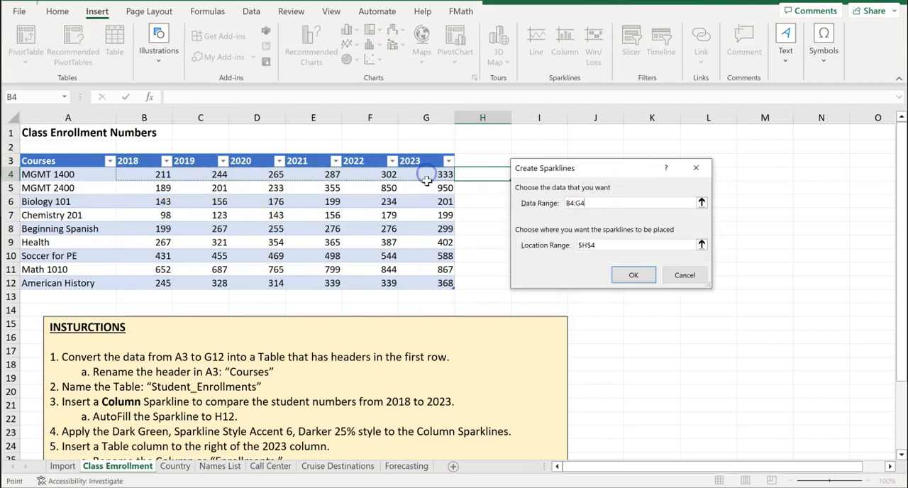
left_click(634, 275)
AutoFill the column sparkline from H4 down to H12
left_click(487, 232)
left_click(489, 177)
left_click(512, 182)
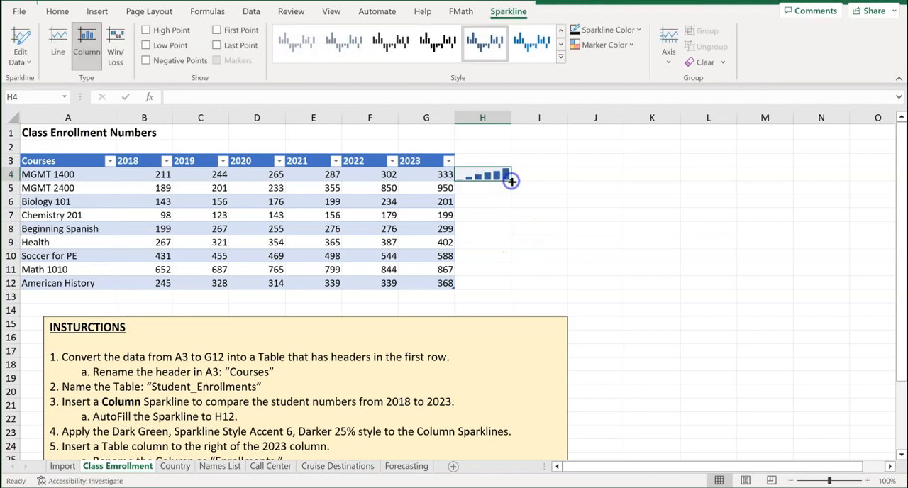
left_click_drag(512, 182, 508, 291)
left_click(498, 282)
left_click(490, 256)
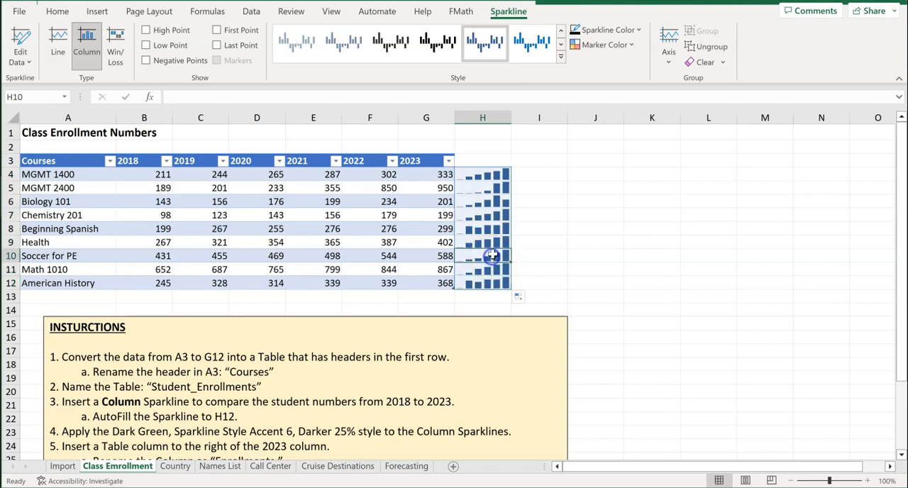
Apply the "Dark Green, Sparkline Style Accent 6, Darker 25%" style to the column sparklines in H4:H12
left_click(555, 221)
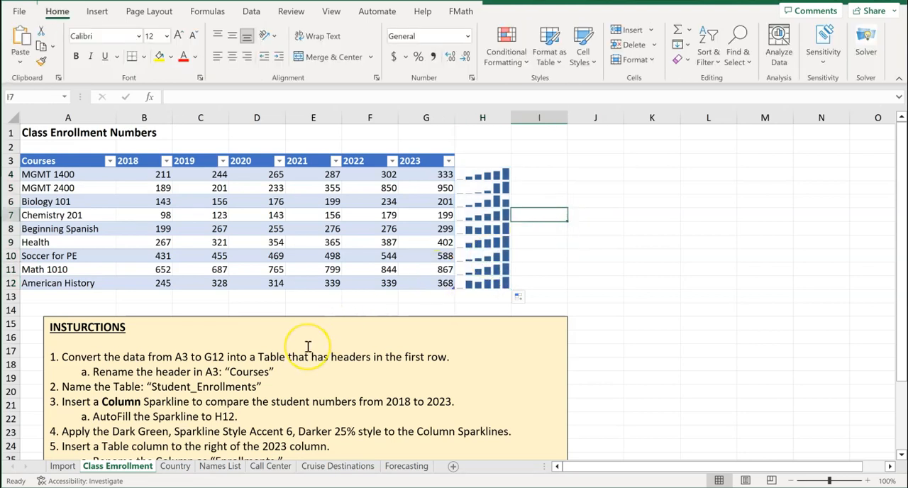
scroll(308, 346, "down", 1)
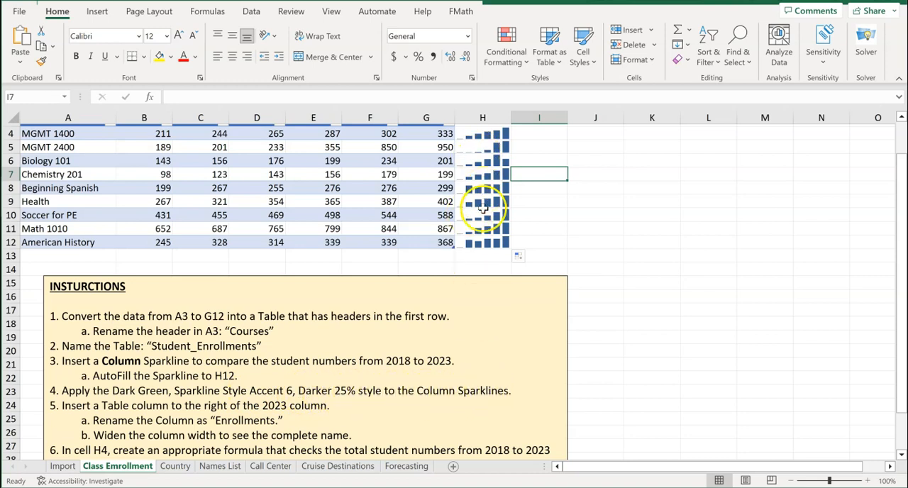
scroll(478, 209, "up", 1)
left_click_drag(475, 178, 480, 283)
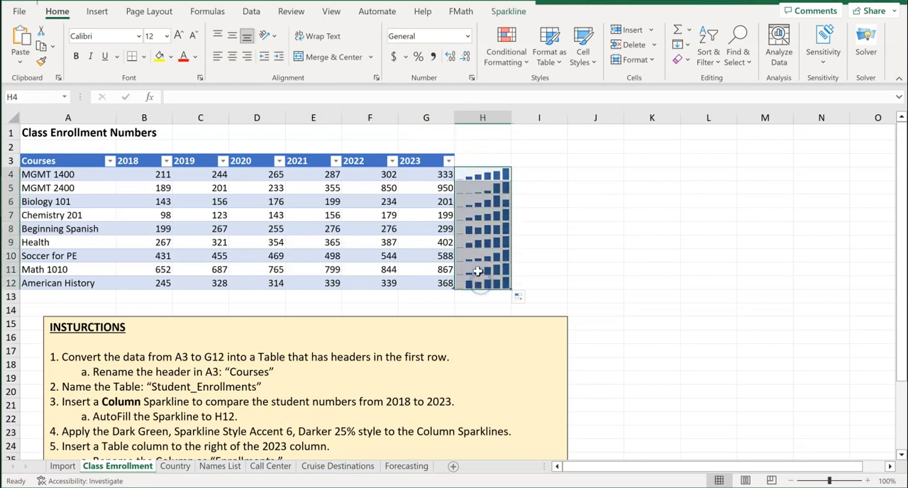
left_click(507, 13)
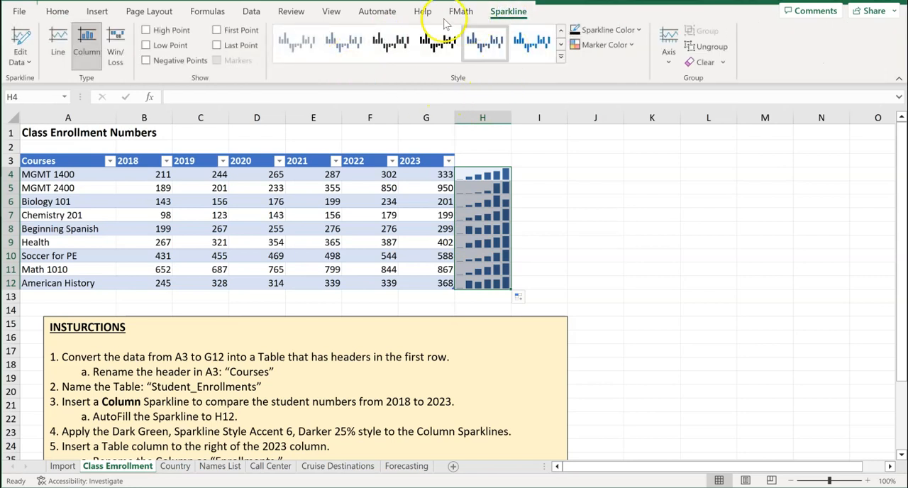
left_click(560, 57)
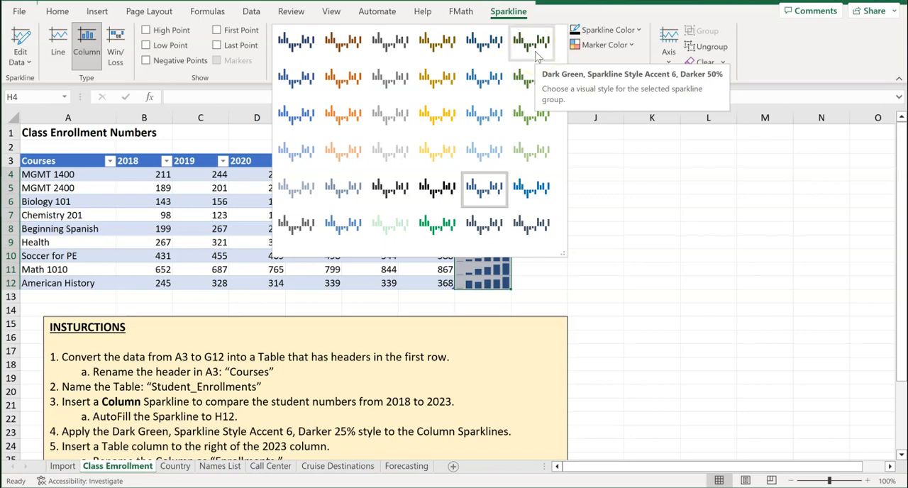
left_click(526, 83)
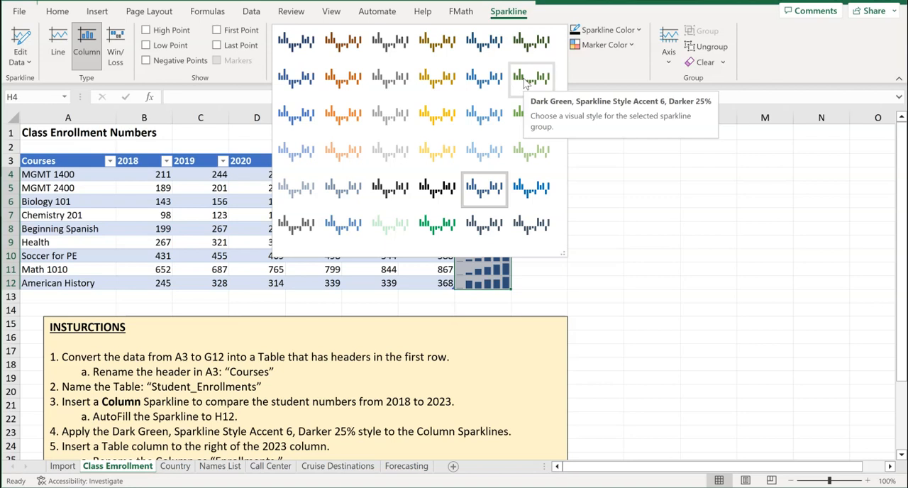
left_click(525, 83)
left_click(543, 192)
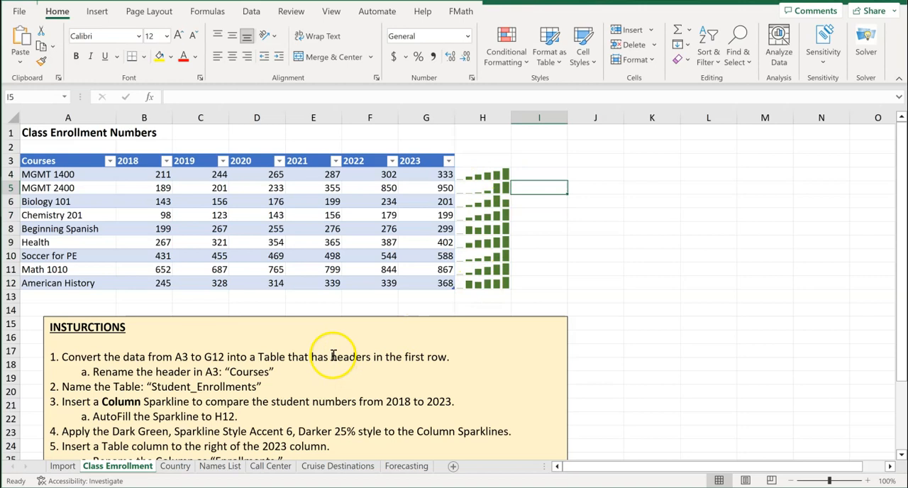
Insert a table column to the right of the 2023 column
scroll(332, 355, "down", 2)
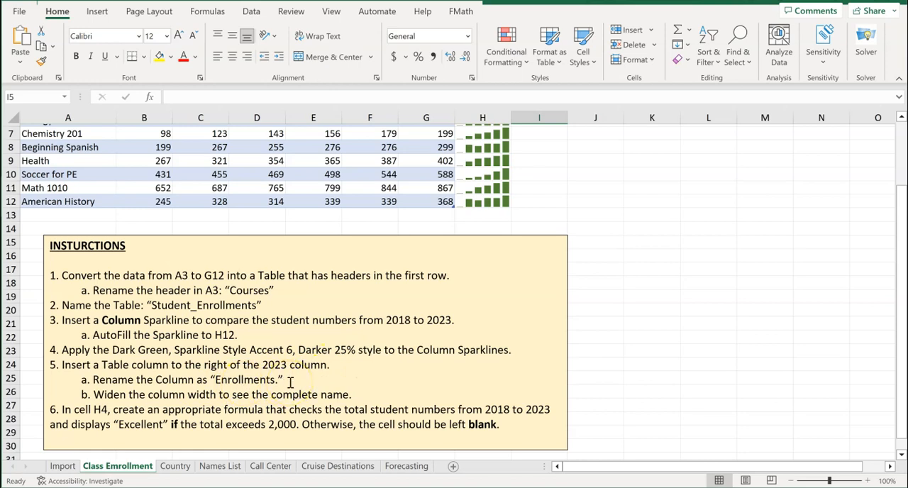
scroll(290, 382, "up", 2)
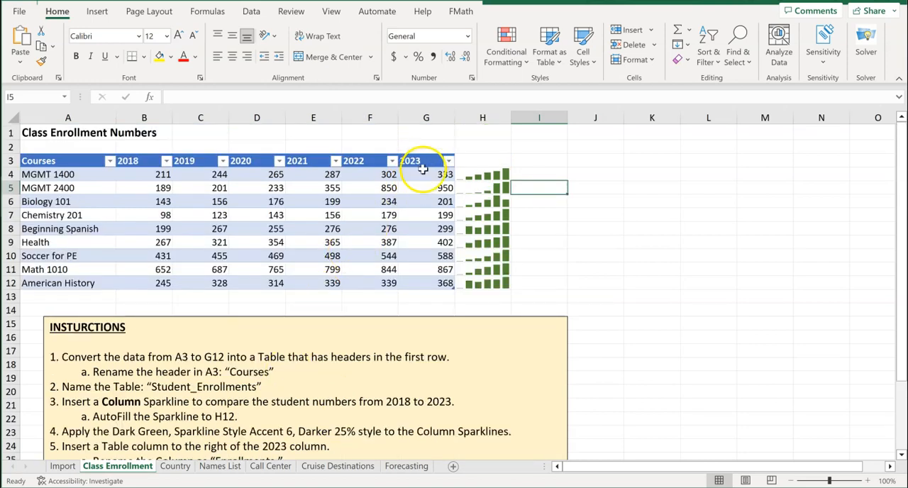
scroll(342, 360, "down", 1)
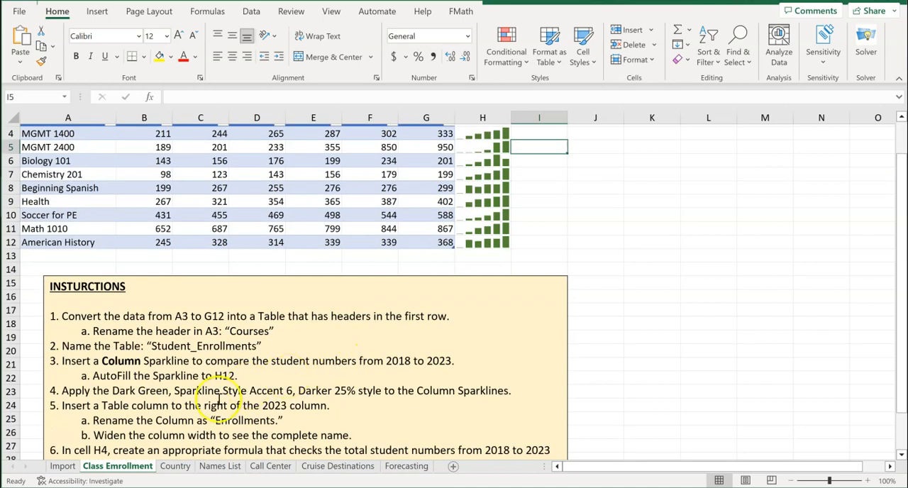
scroll(177, 398, "down", 1)
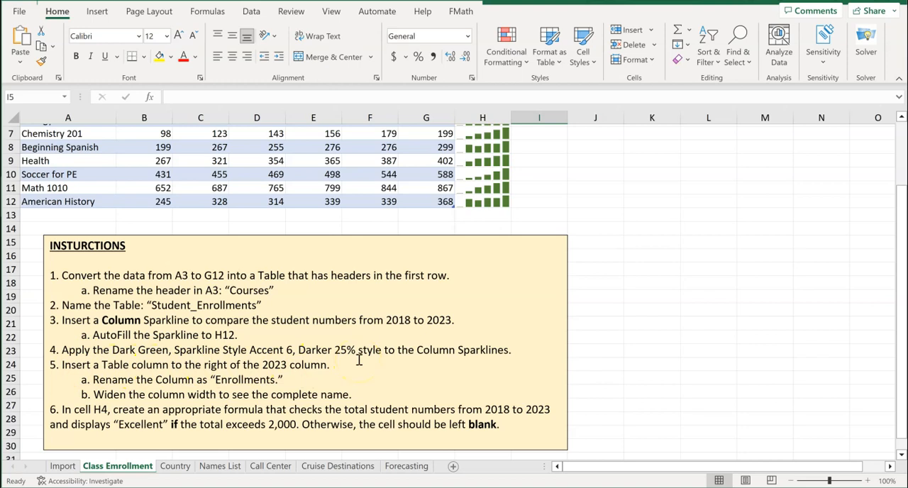
scroll(397, 284, "up", 2)
left_click(424, 174)
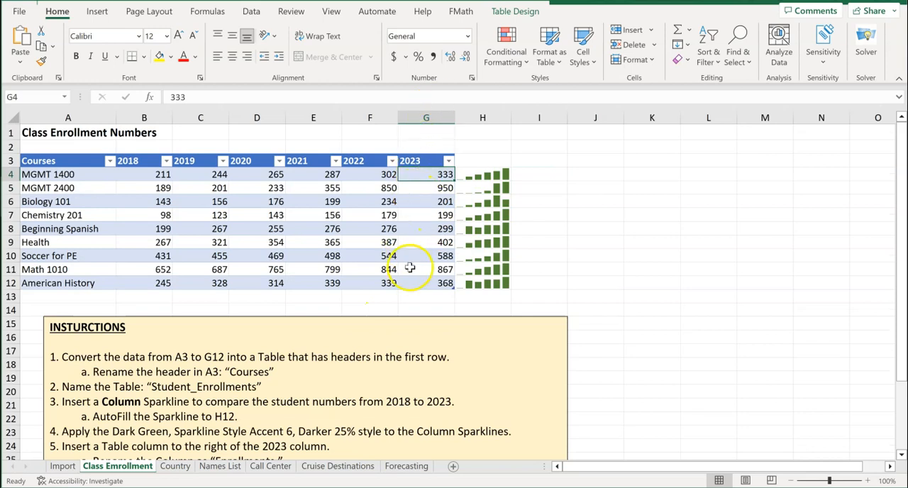
right_click(422, 175)
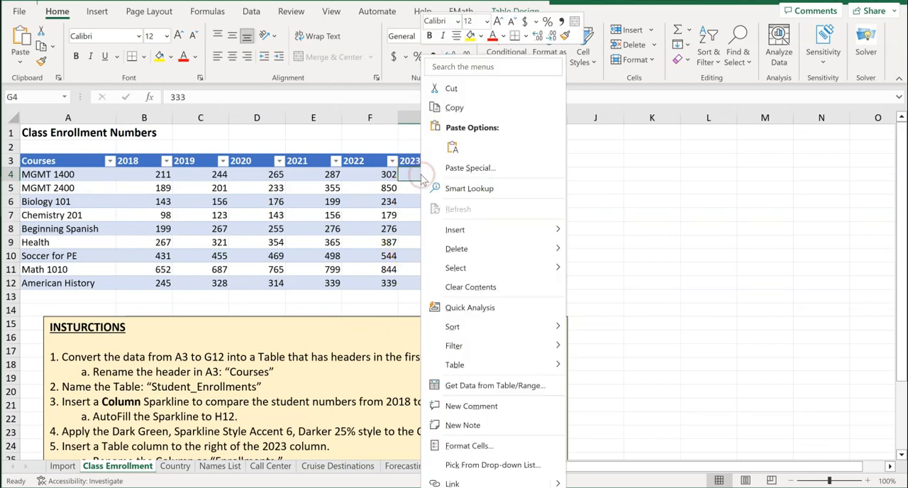
mouse_move(461, 235)
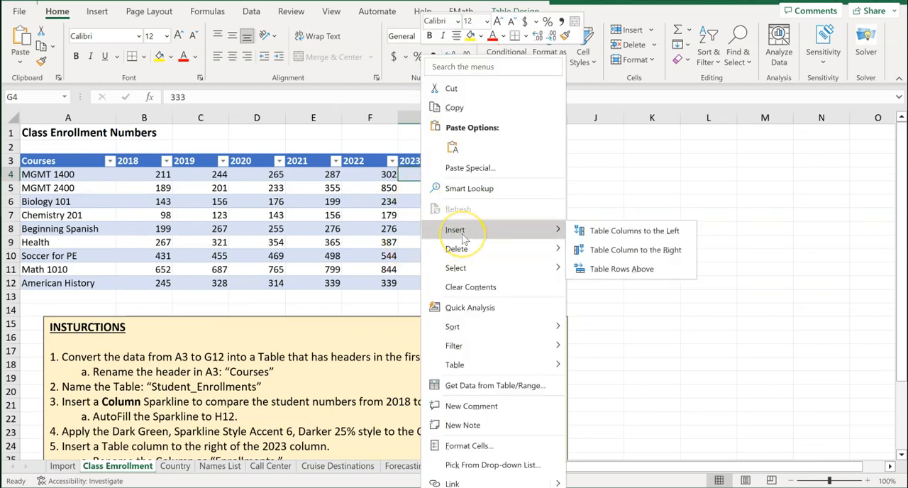
left_click(619, 255)
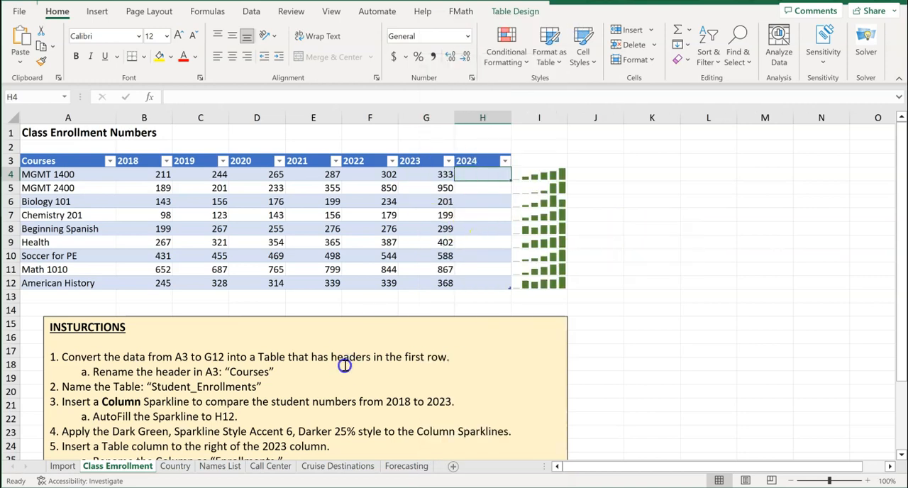
Rename the new table column's header in cell H3 to "Enrollments"
scroll(344, 366, "down", 2)
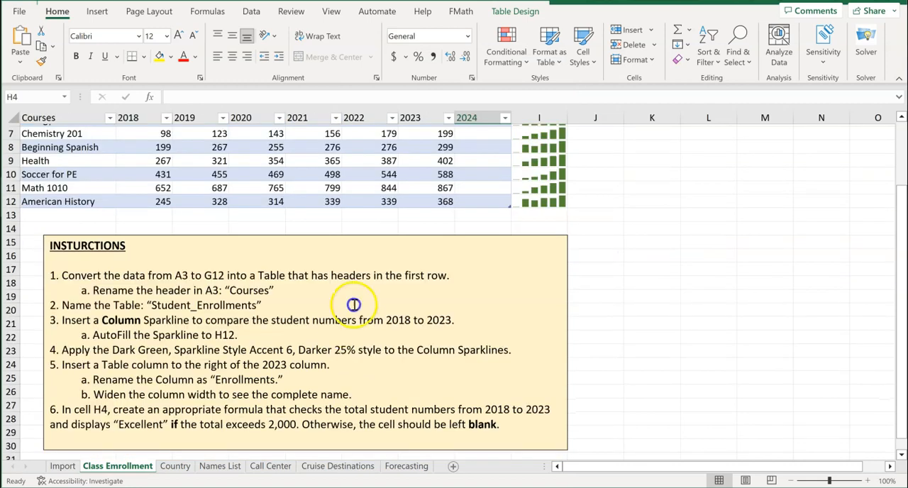
scroll(407, 264, "up", 2)
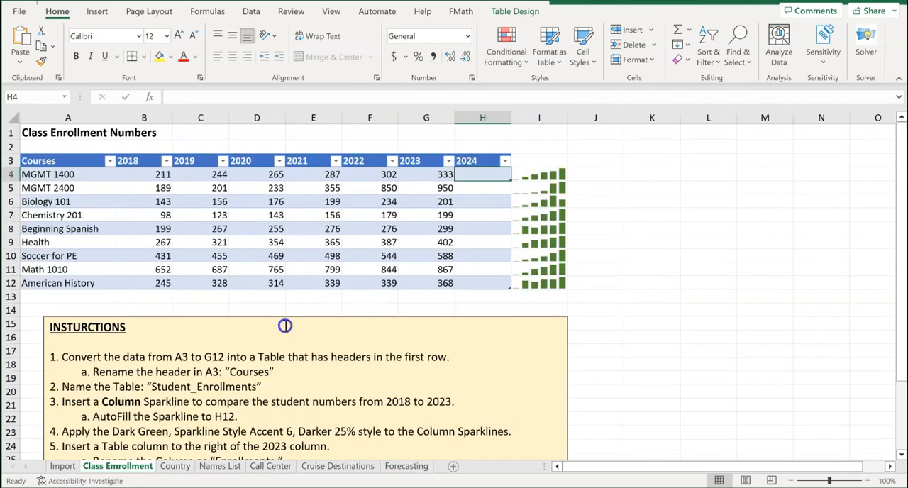
scroll(284, 326, "down", 2)
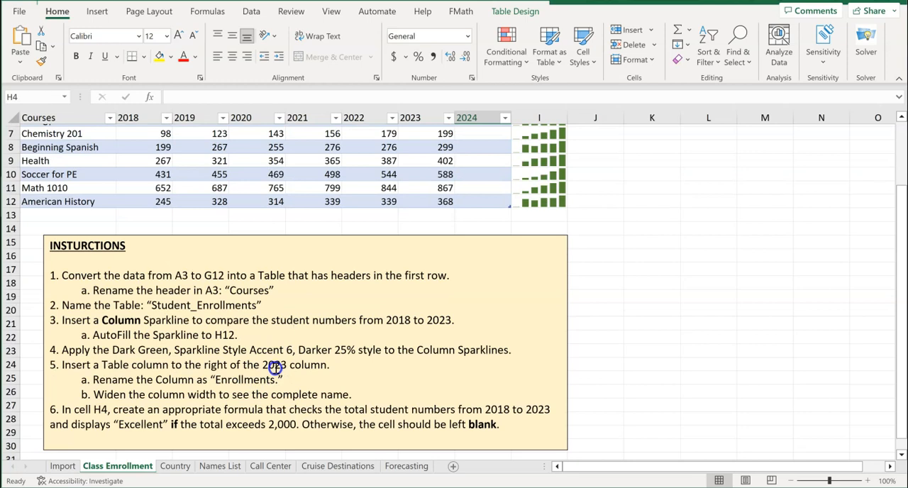
scroll(280, 352, "up", 2)
left_click(465, 161)
left_click(257, 118)
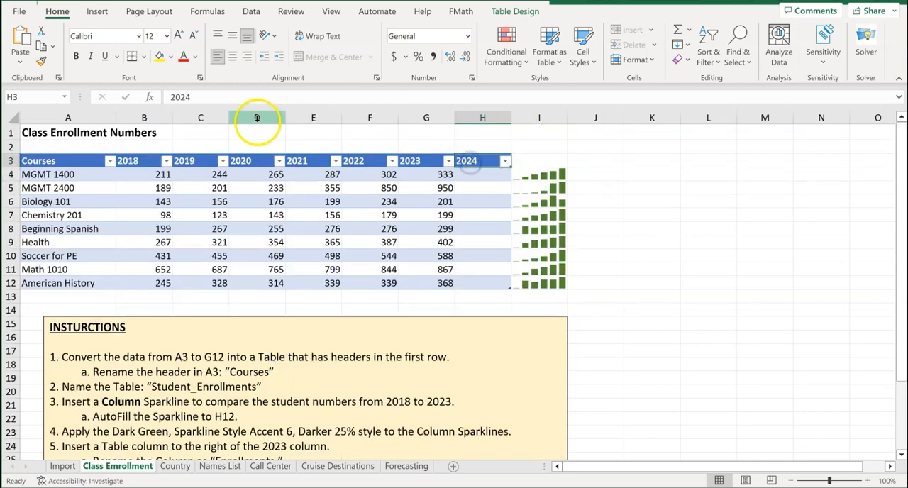
left_click_drag(213, 96, 152, 96)
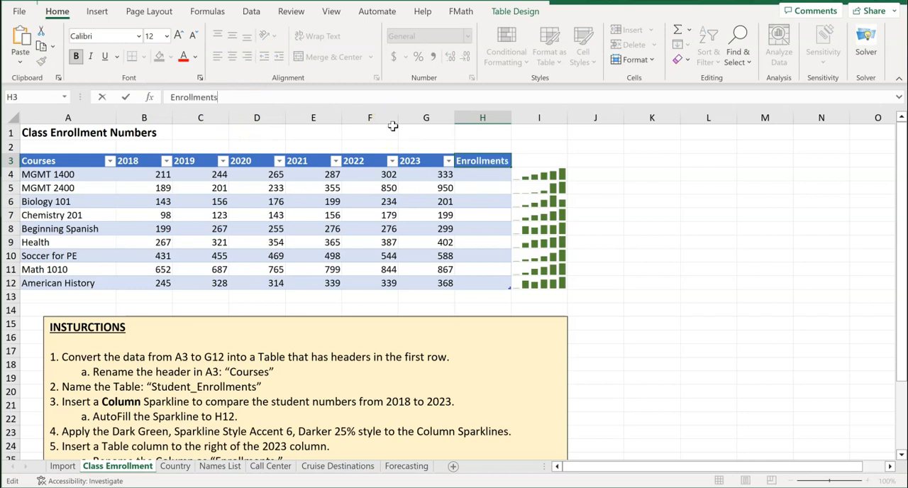
key("Return")
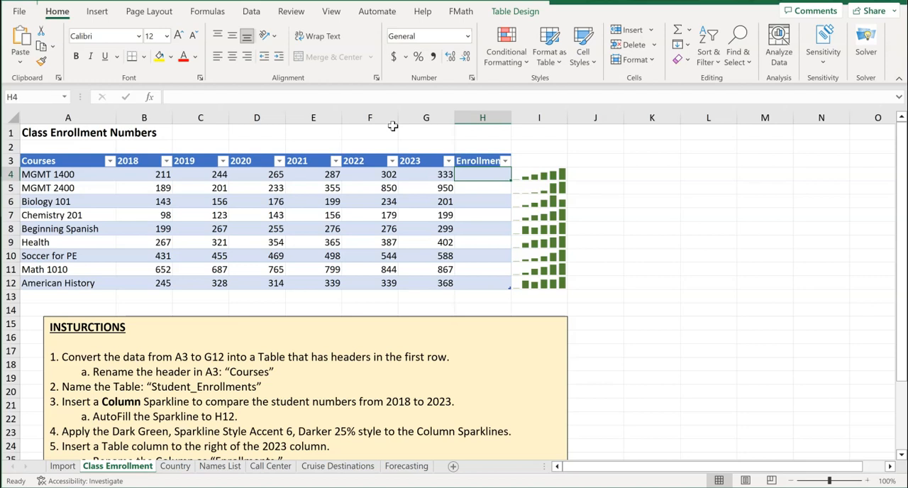
Widen column H so the complete "Enrollments" header fits
scroll(375, 329, "down", 2)
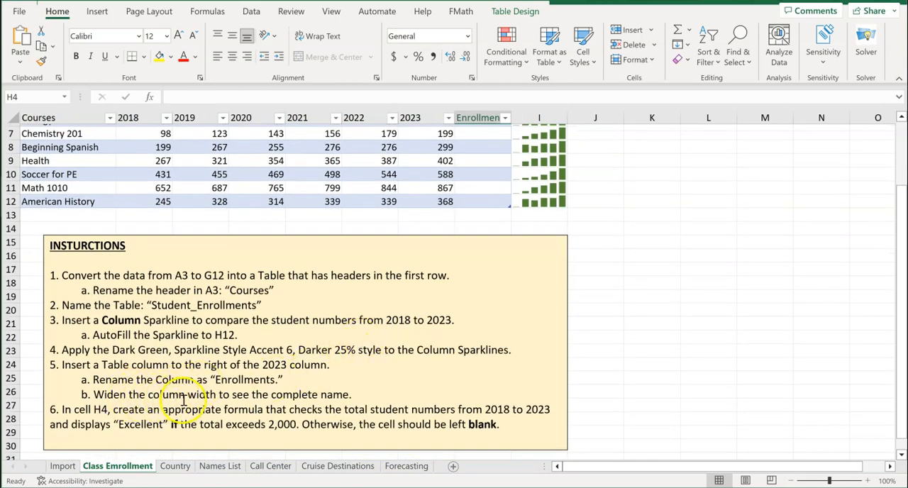
scroll(401, 386, "up", 2)
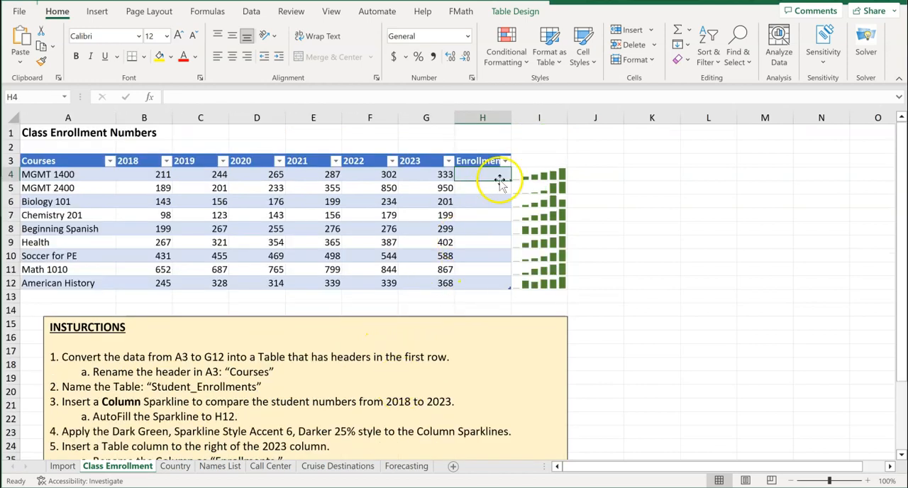
left_click_drag(511, 115, 524, 113)
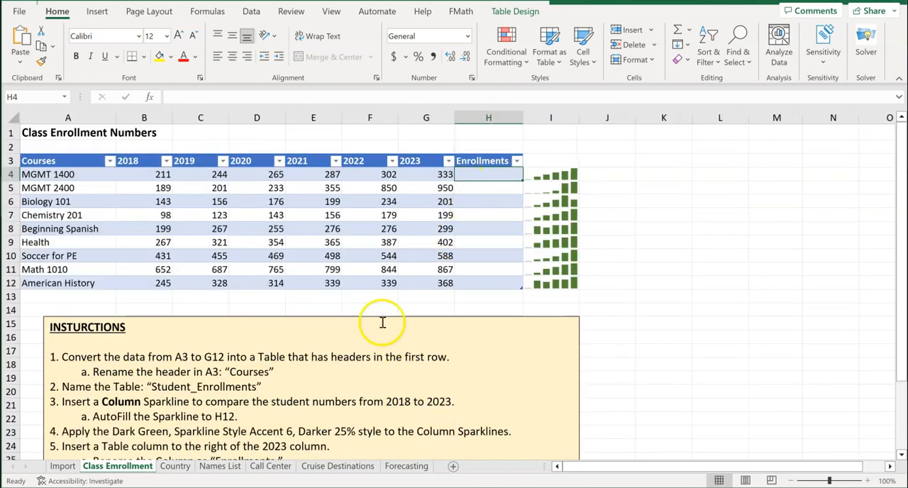
Start an IF formula in cell H4 and open its Function Arguments dialog, placed clear of the table's year columns
scroll(284, 397, "down", 3)
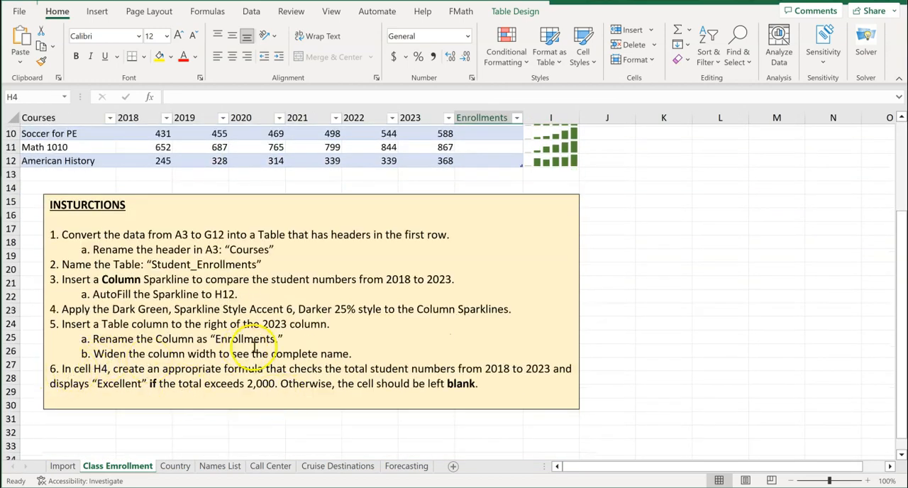
scroll(254, 346, "up", 3)
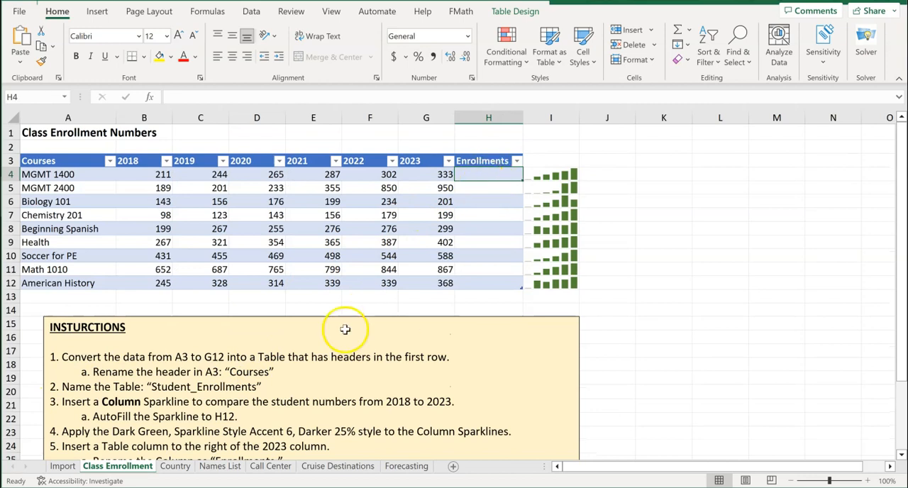
scroll(284, 354, "down", 3)
scroll(256, 373, "up", 1)
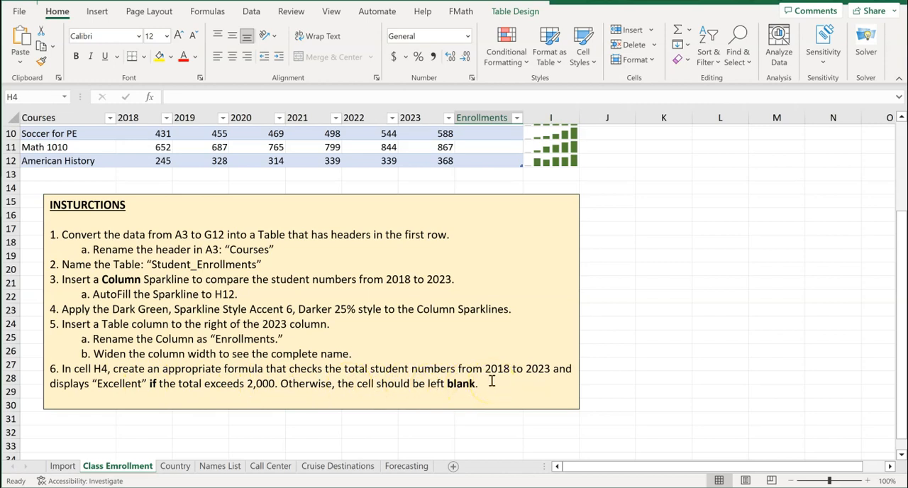
scroll(491, 381, "up", 3)
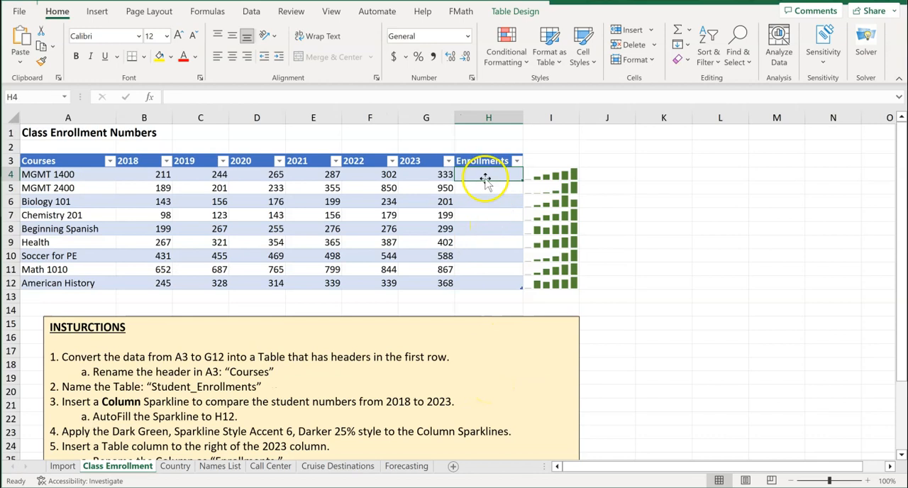
type("=if")
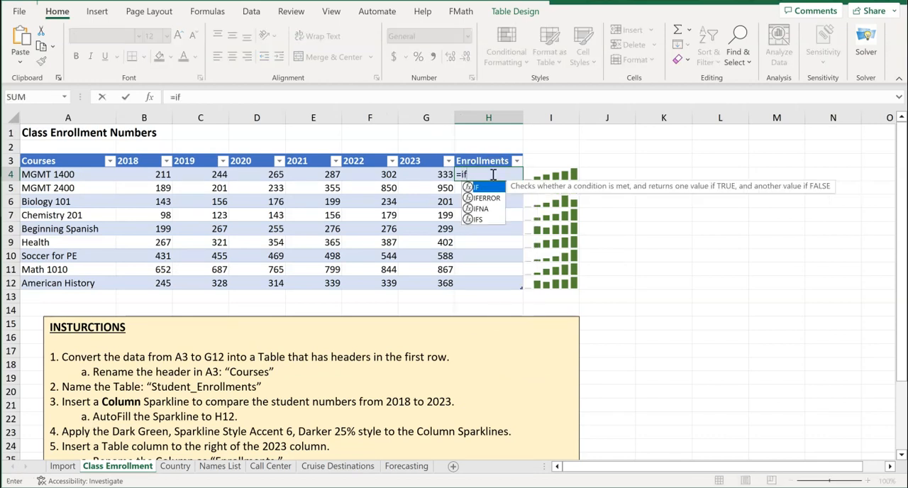
left_click(482, 188)
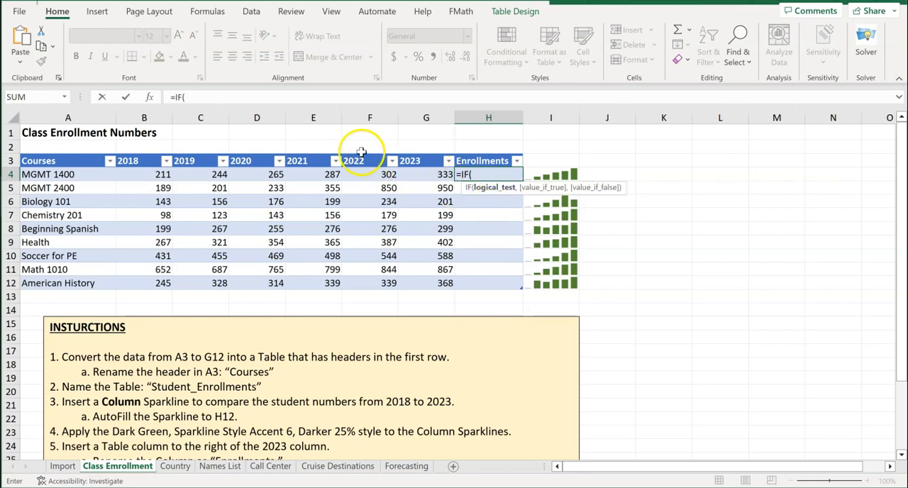
left_click(150, 99)
left_click_drag(475, 90, 604, 125)
Set the IF function's logical test to check whether the row's SUM from 2018 to 2023 is greater than 2000
scroll(283, 336, "down", 3)
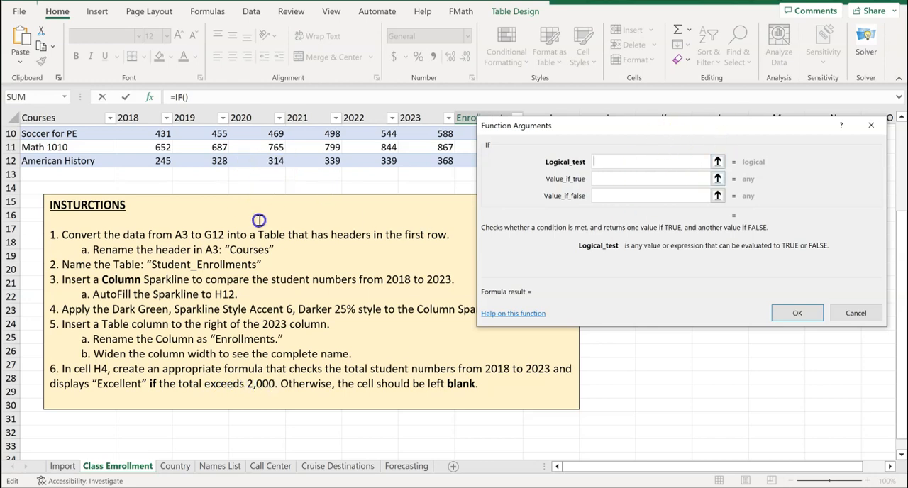
scroll(257, 217, "up", 3)
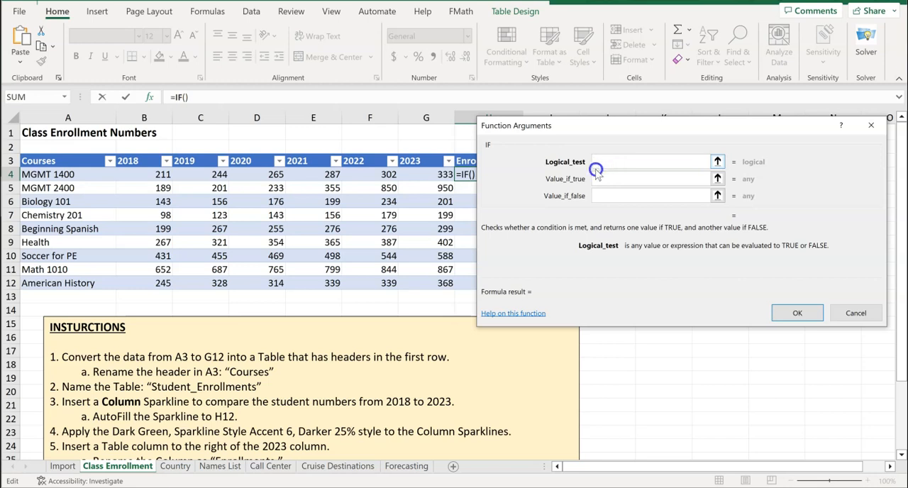
scroll(355, 342, "down", 2)
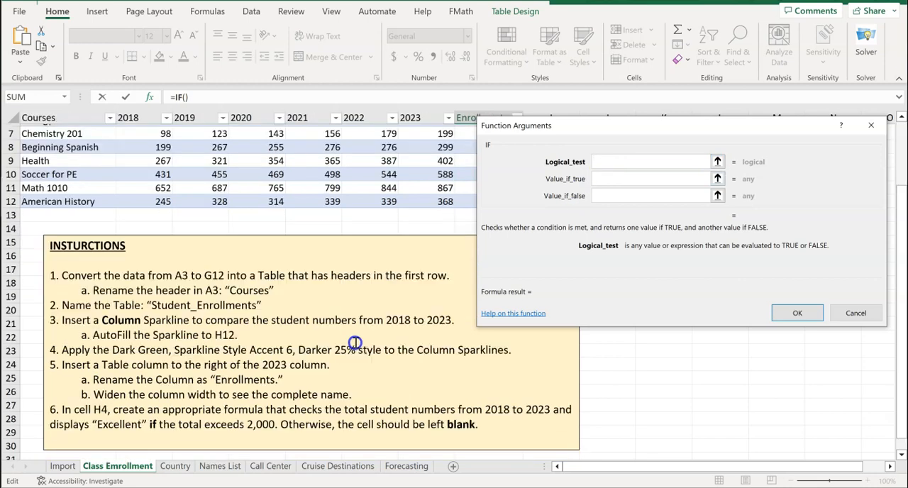
scroll(355, 342, "up", 2)
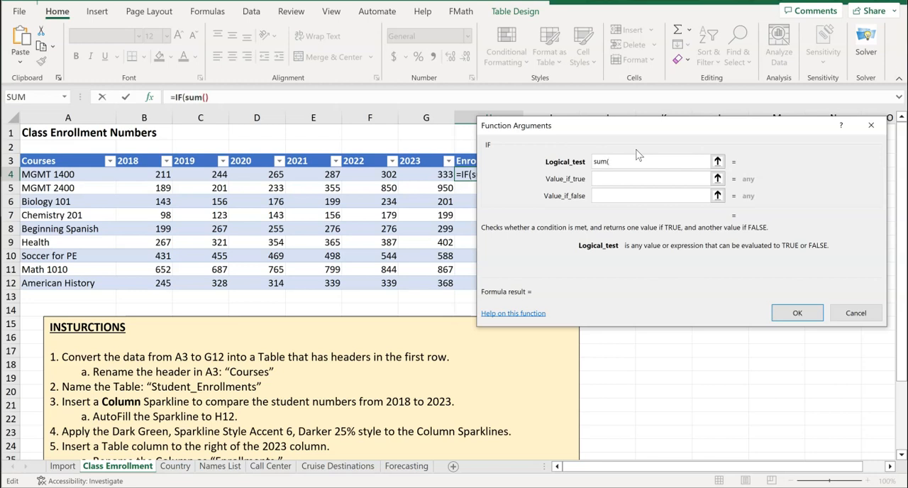
left_click_drag(148, 174, 435, 175)
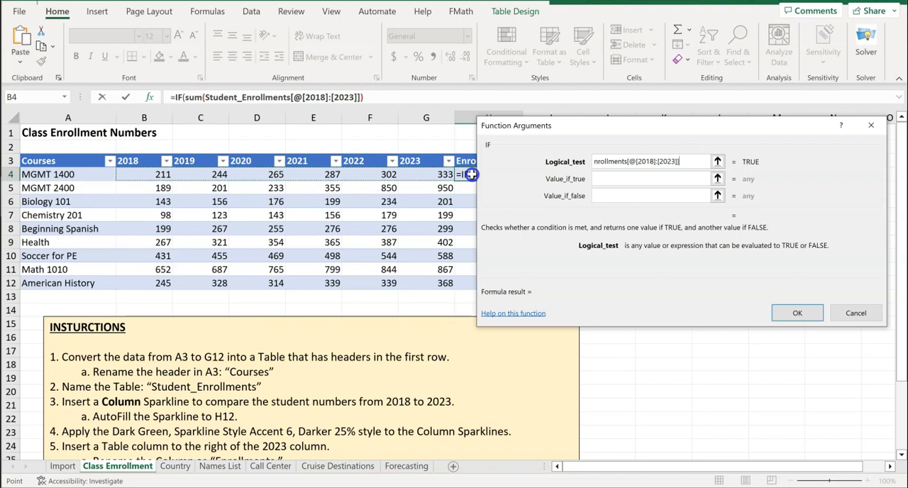
type(")>2000")
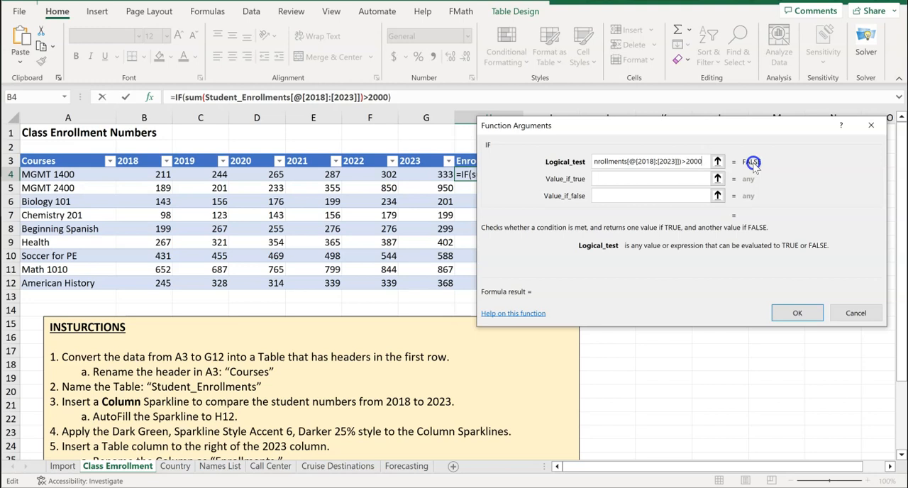
Set the IF function to return "Excellent" when true and an empty string "" when false, and enter the formula
left_click(659, 178)
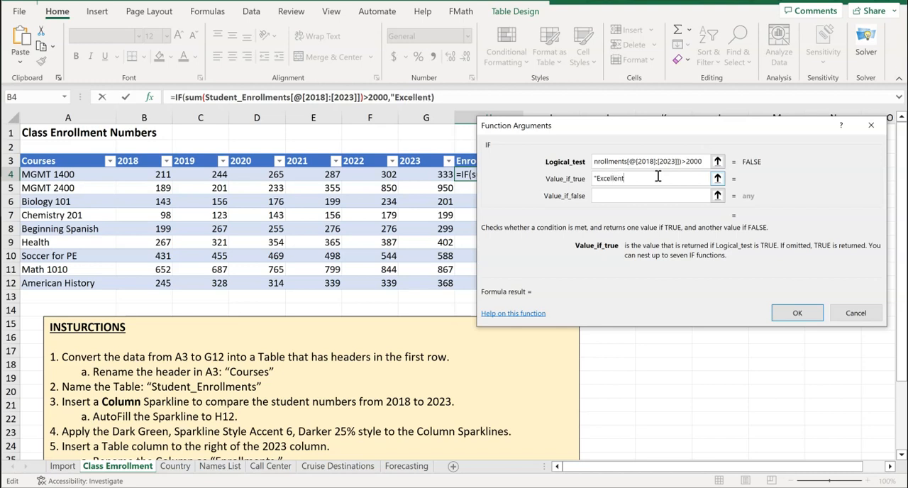
type("\"")
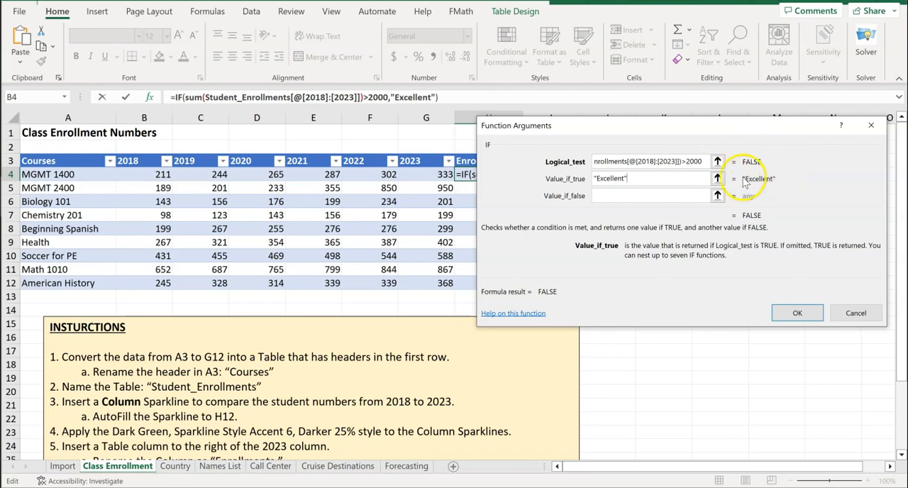
left_click(630, 196)
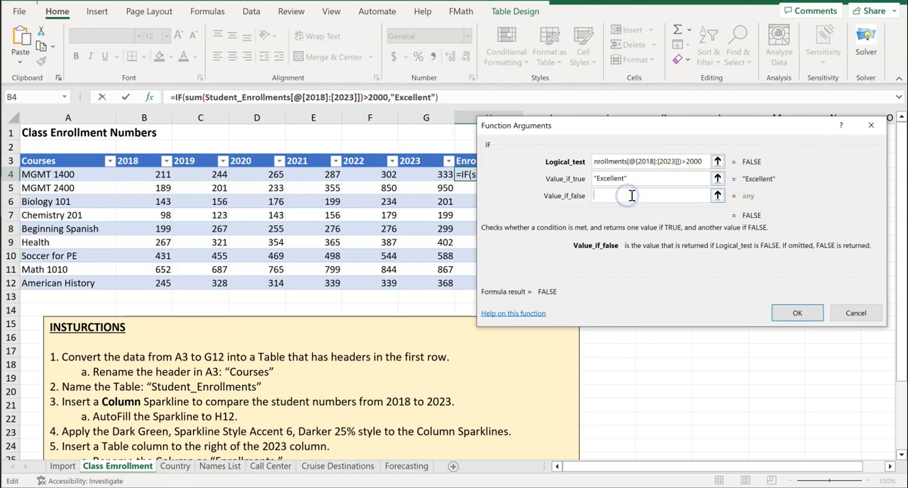
type("\"\"")
left_click(804, 310)
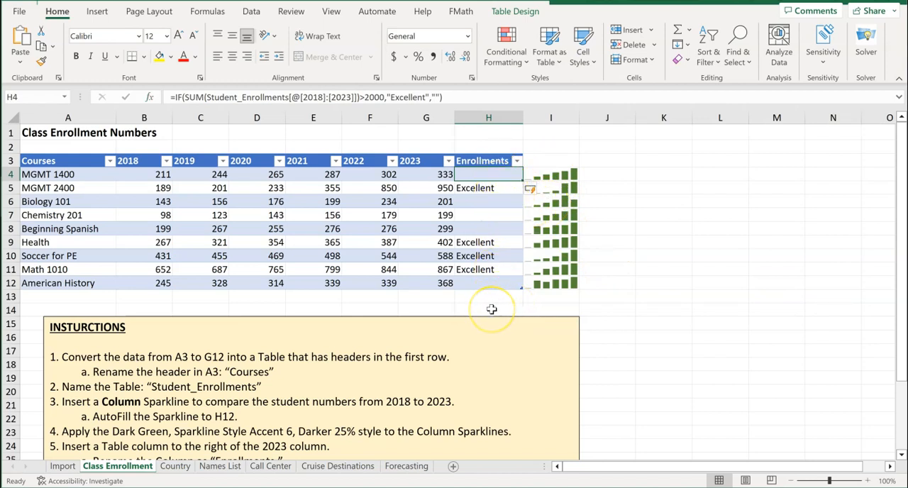
Go to the Country worksheet and review its exercise instructions
scroll(491, 309, "down", 3)
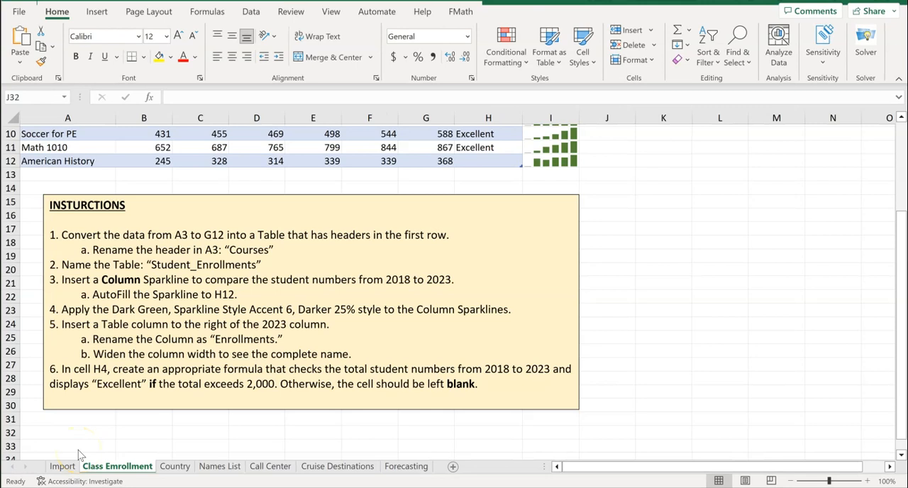
left_click(182, 469)
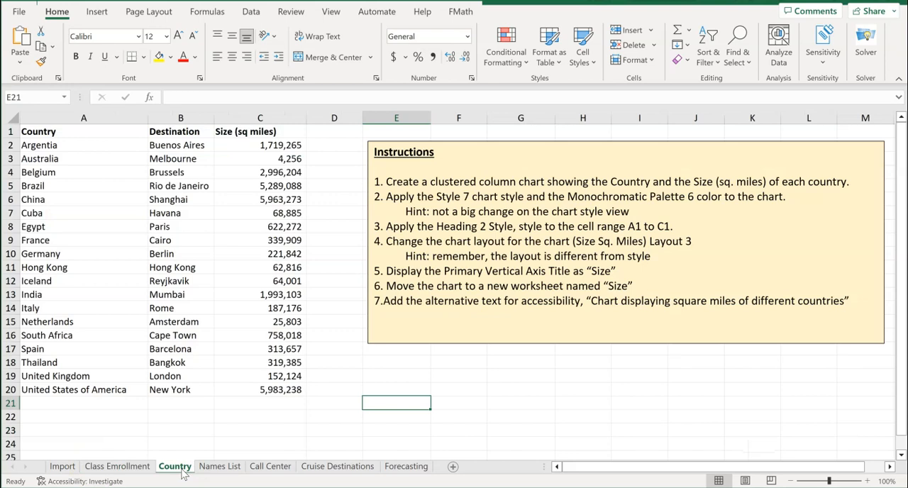
scroll(218, 421, "down", 2)
scroll(217, 420, "up", 2)
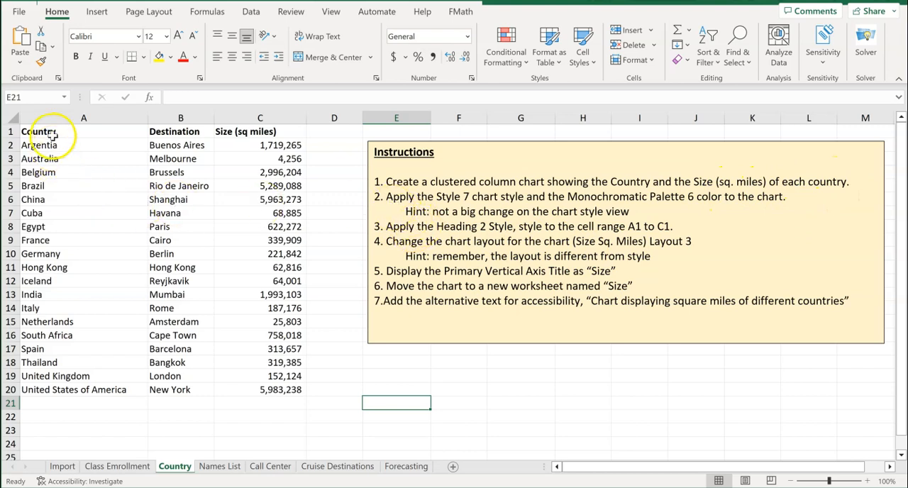
left_click_drag(51, 133, 41, 389)
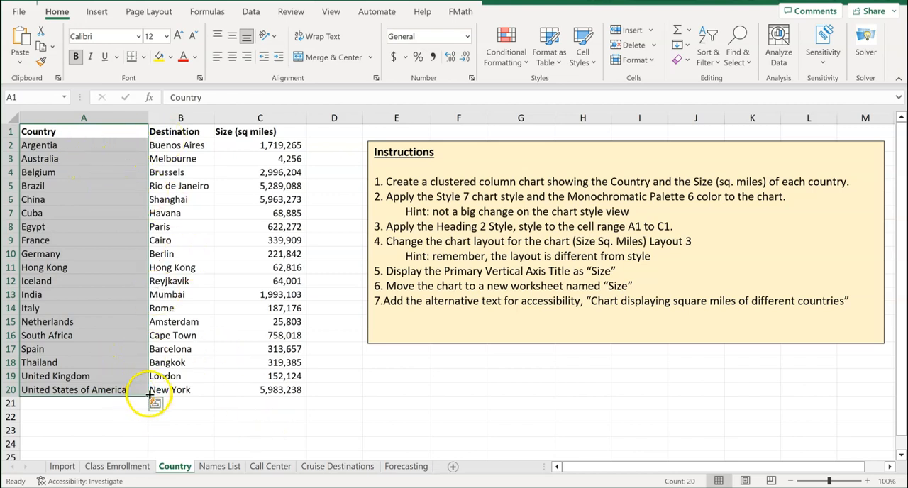
left_click_drag(147, 396, 198, 397)
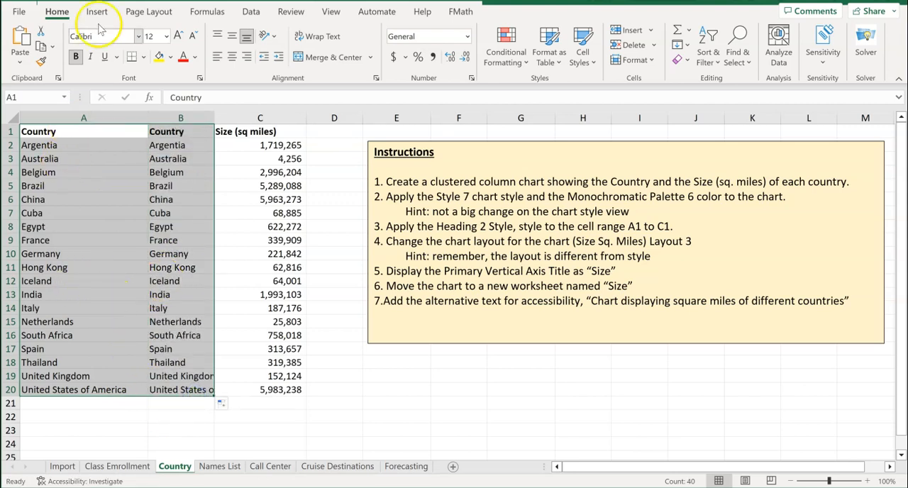
key("ctrl+z")
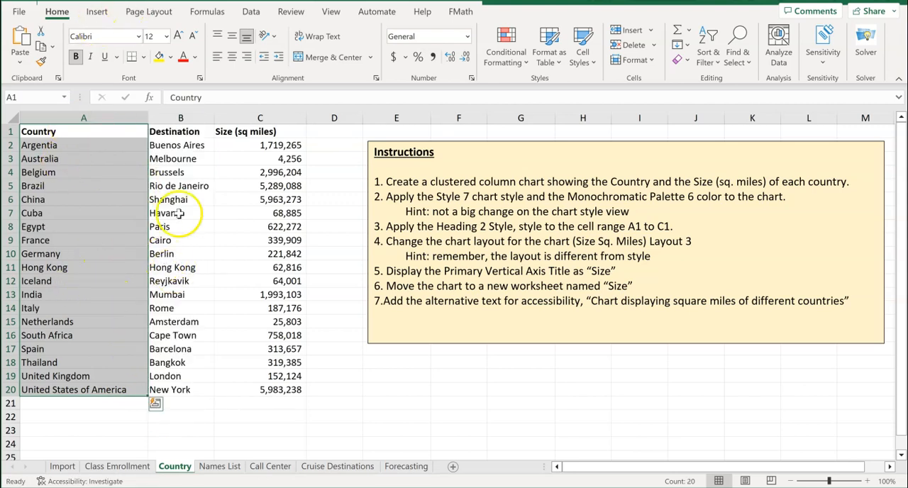
left_click(130, 202)
left_click_drag(93, 133, 171, 390)
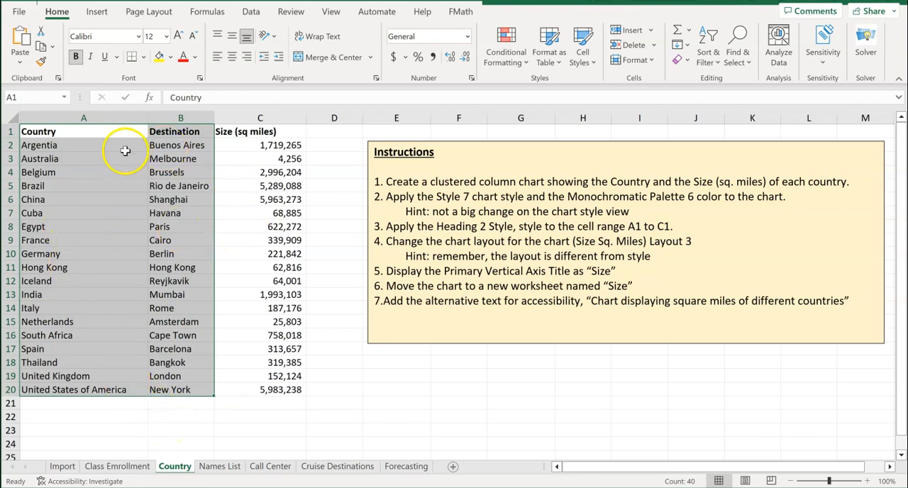
left_click(84, 158)
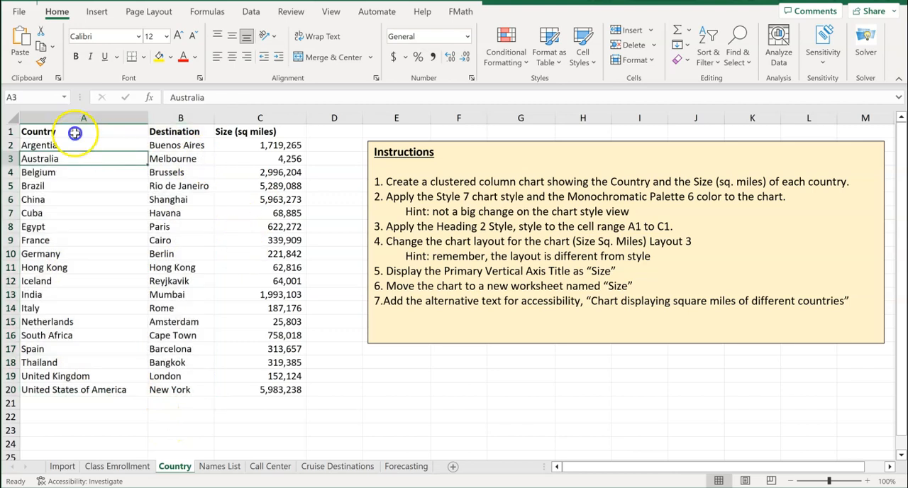
Insert a clustered column chart from the Country data in A1:A20 and the Size (sq miles) data in C1:C20
left_click_drag(77, 130, 77, 391)
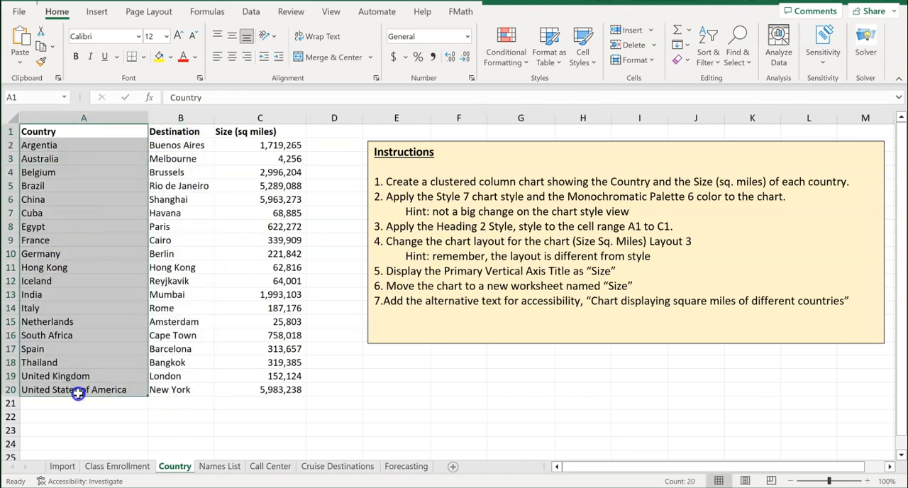
left_click_drag(273, 131, 260, 388)
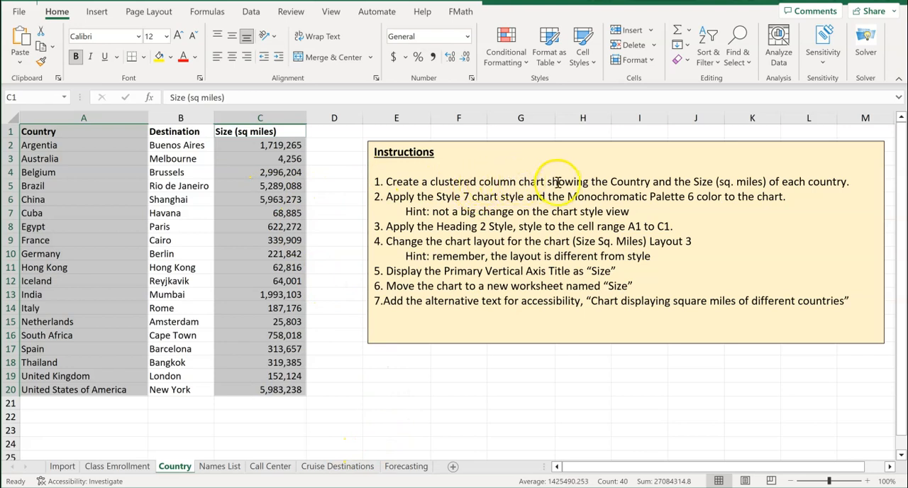
left_click(97, 13)
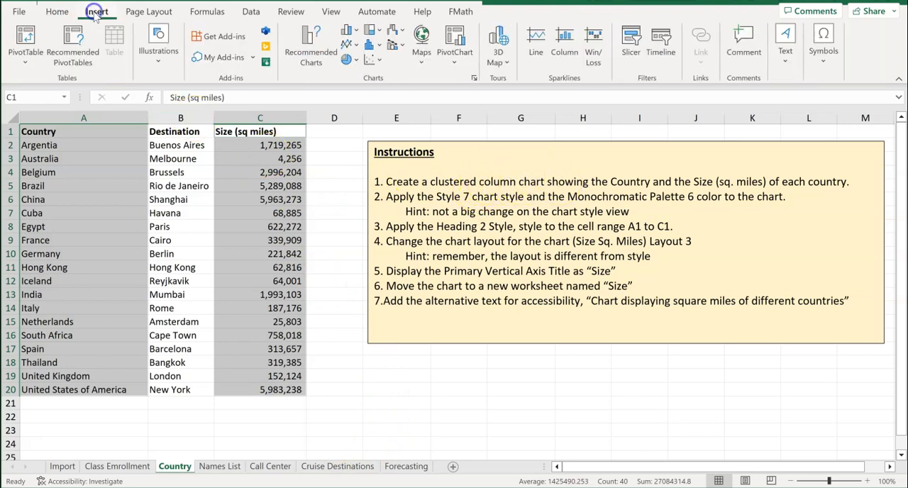
left_click(355, 36)
left_click(357, 81)
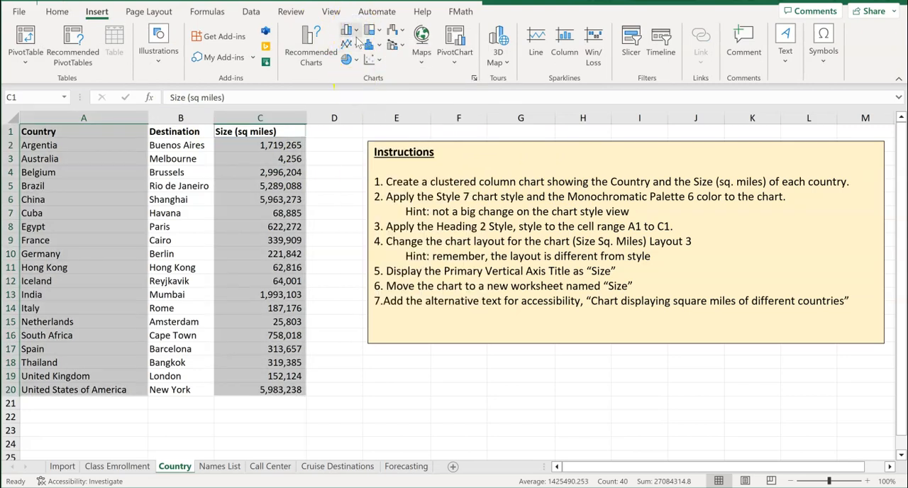
left_click(349, 32)
left_click(358, 73)
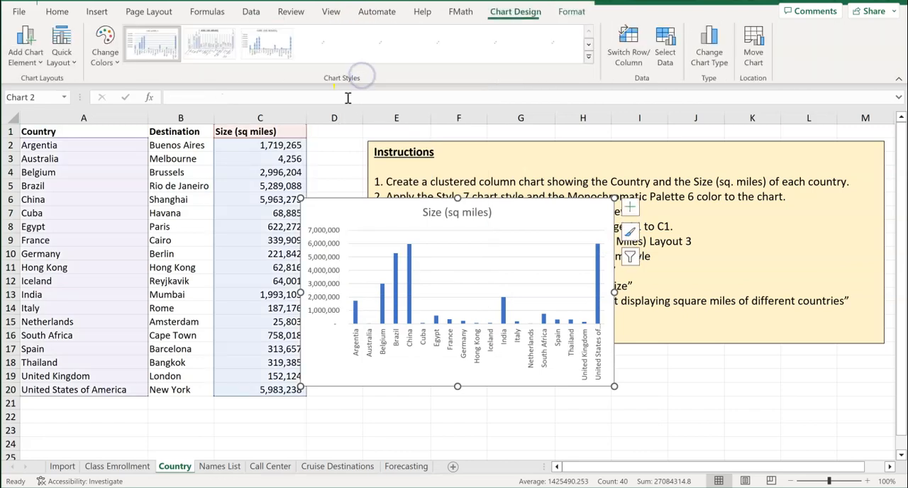
Arrange the chart beside the data with the instructions text box clear of it, and extend the chart slightly upward
left_click_drag(362, 201, 380, 169)
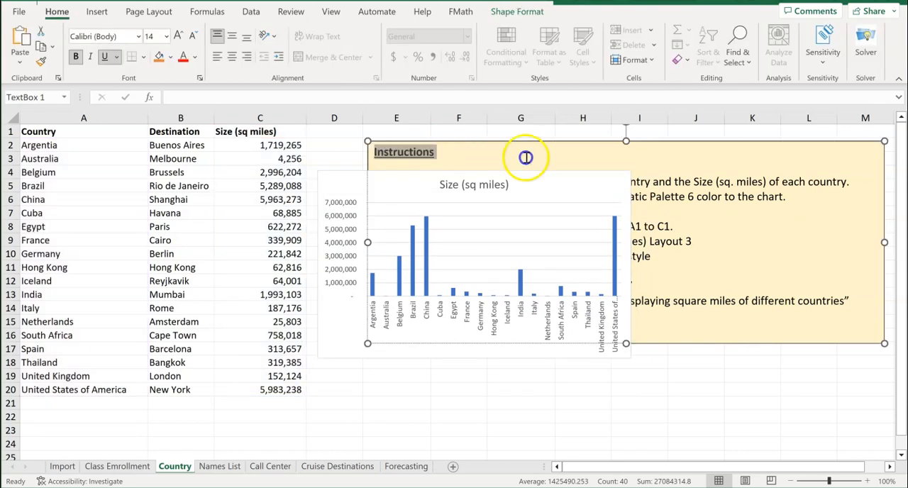
left_click_drag(514, 139, 791, 167)
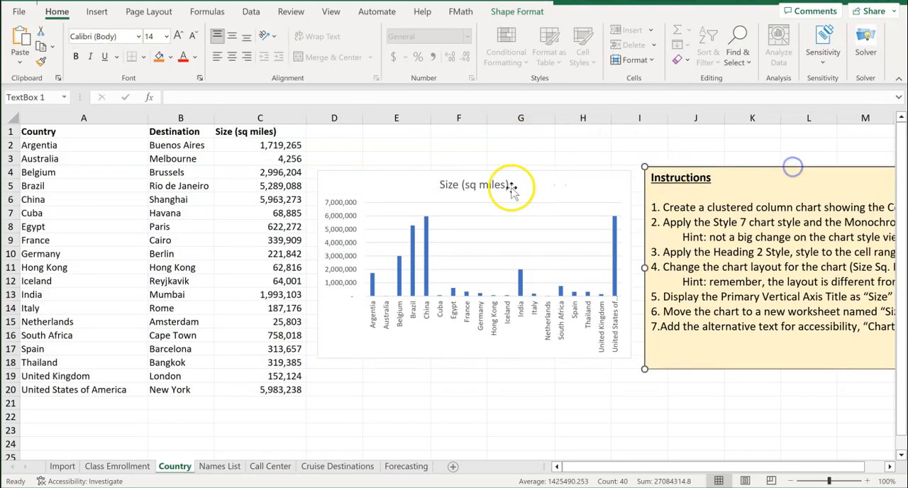
left_click(476, 174)
left_click_drag(474, 170, 476, 150)
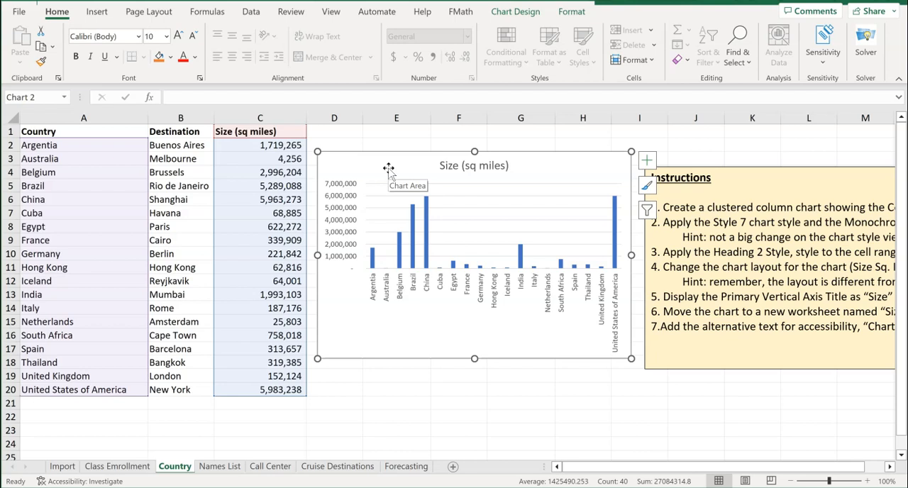
Apply the Style 7 chart style to the Size (sq miles) chart
left_click(500, 14)
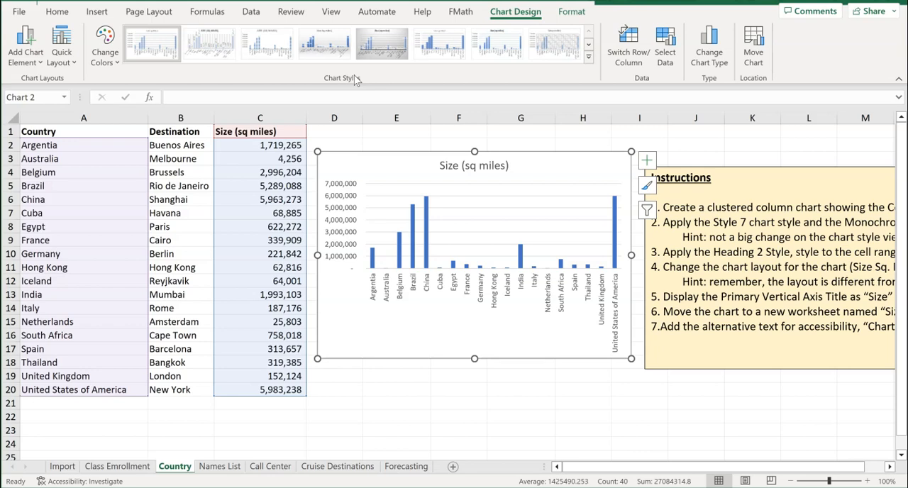
left_click(588, 56)
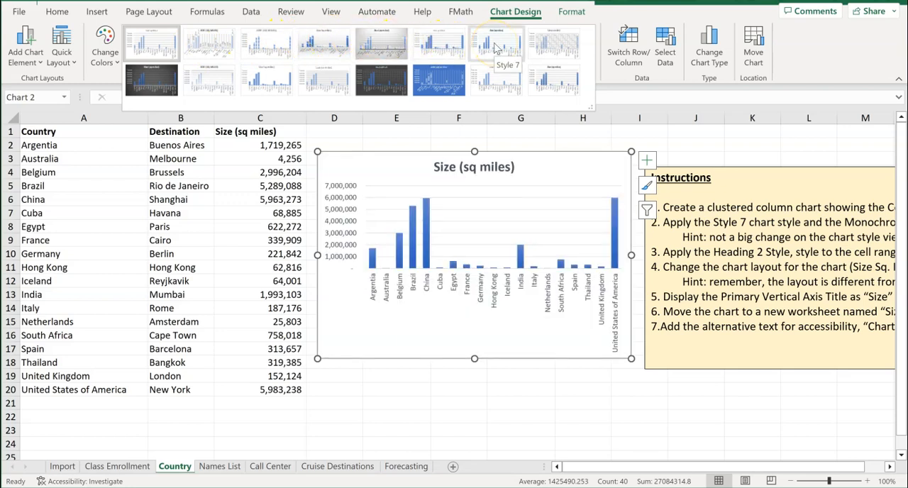
left_click(494, 47)
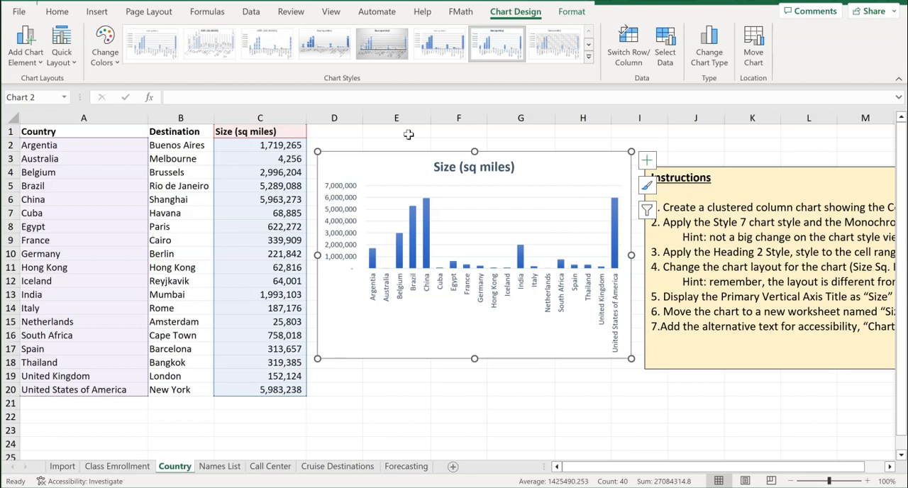
Change the chart's colors to the green Monochromatic Palette 6
left_click(118, 66)
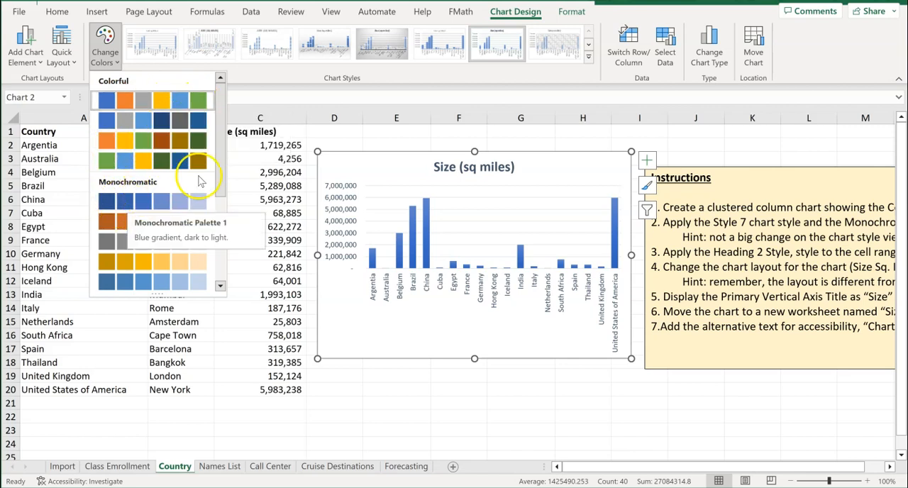
left_click_drag(220, 176, 218, 206)
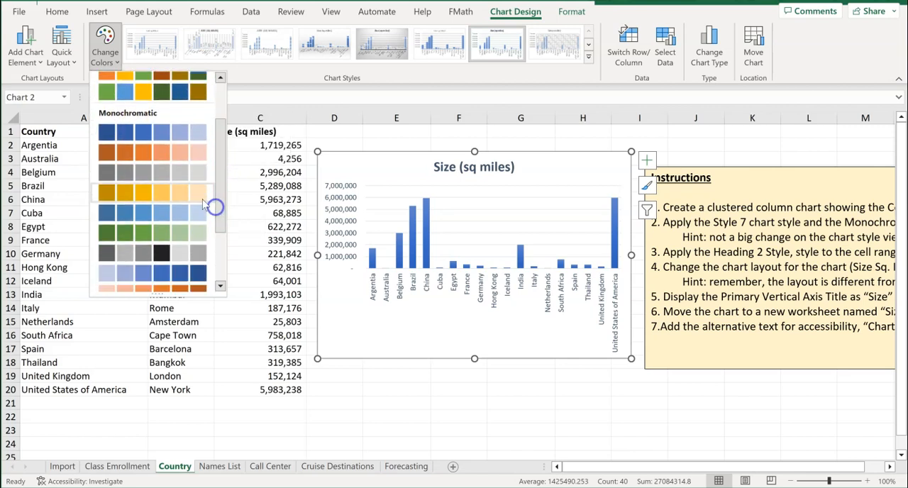
left_click(127, 235)
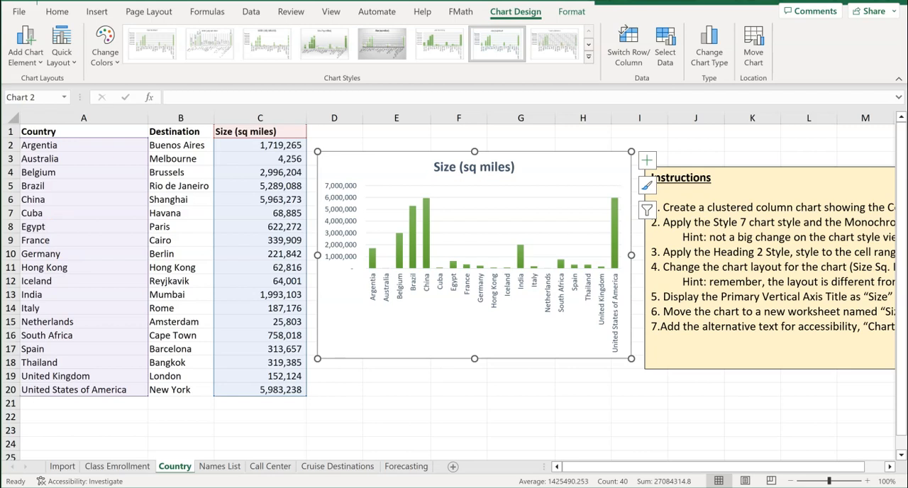
Apply the Heading 2 cell style to the header cells A1:C1 on the Country sheet
scroll(126, 239, "down", 1)
scroll(312, 326, "up", 1)
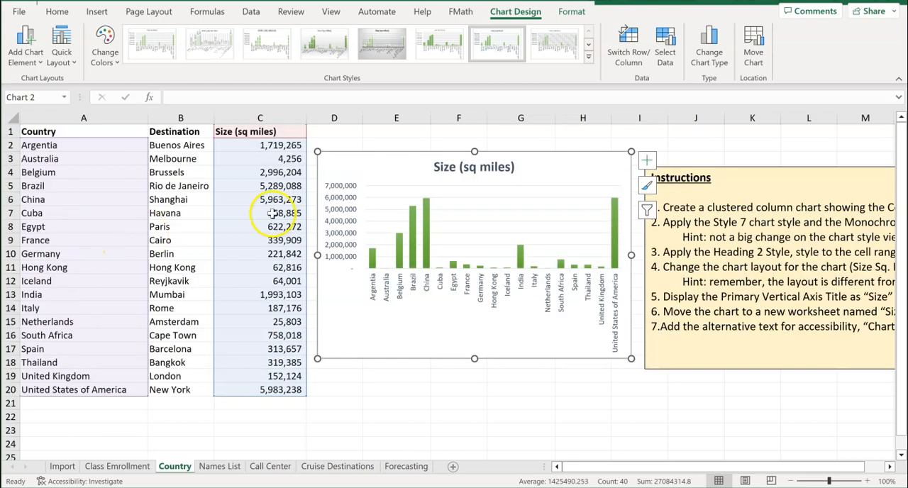
left_click(346, 370)
left_click(57, 132)
left_click_drag(56, 132, 244, 132)
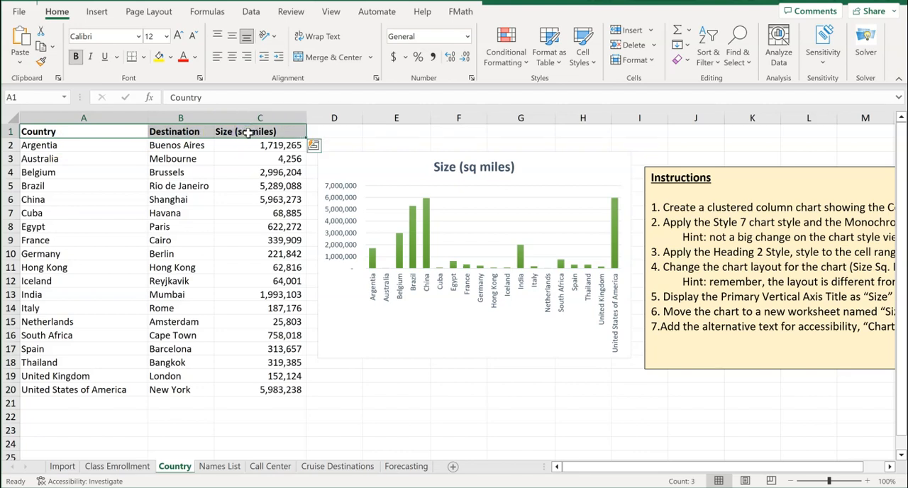
left_click_drag(90, 131, 255, 131)
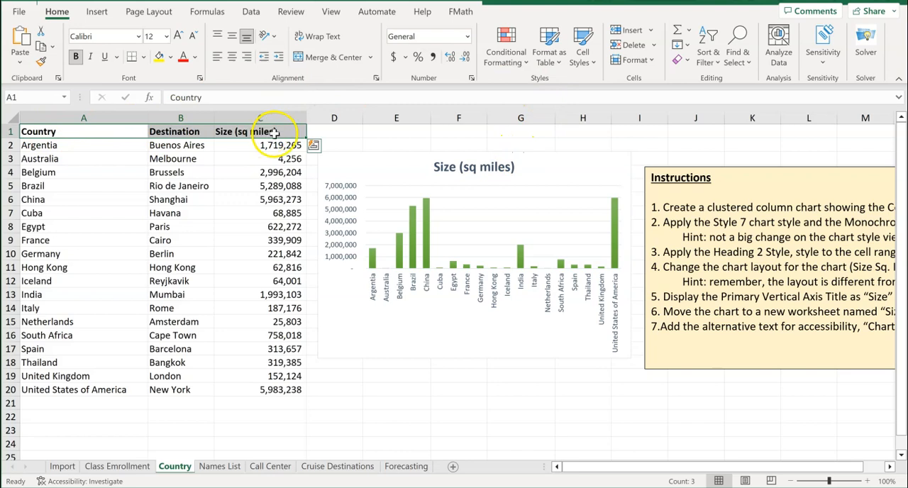
left_click(592, 63)
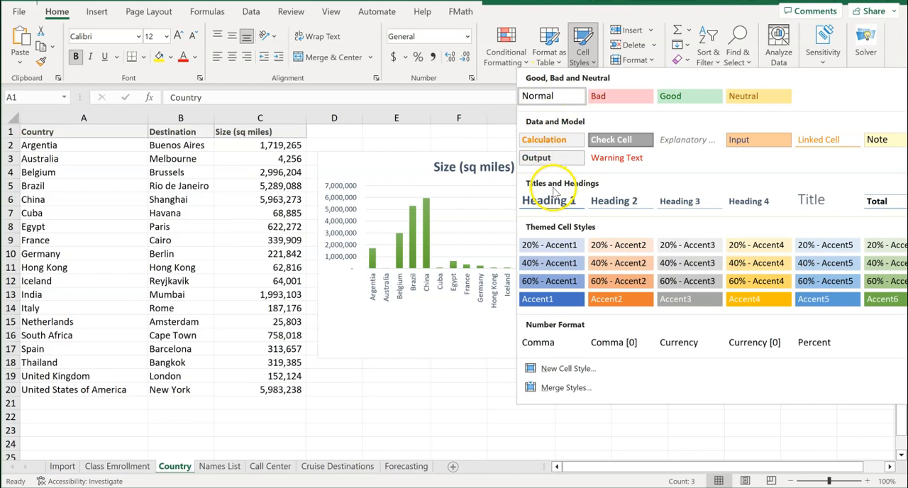
left_click(615, 202)
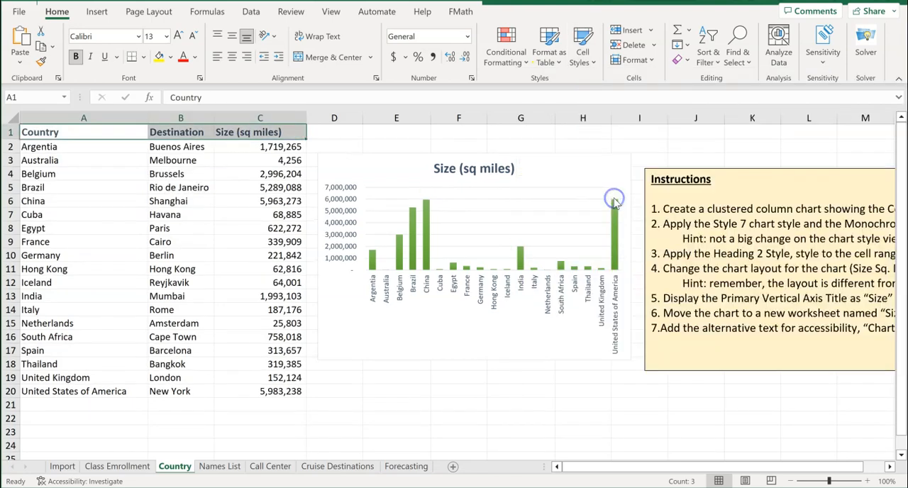
left_click(497, 415)
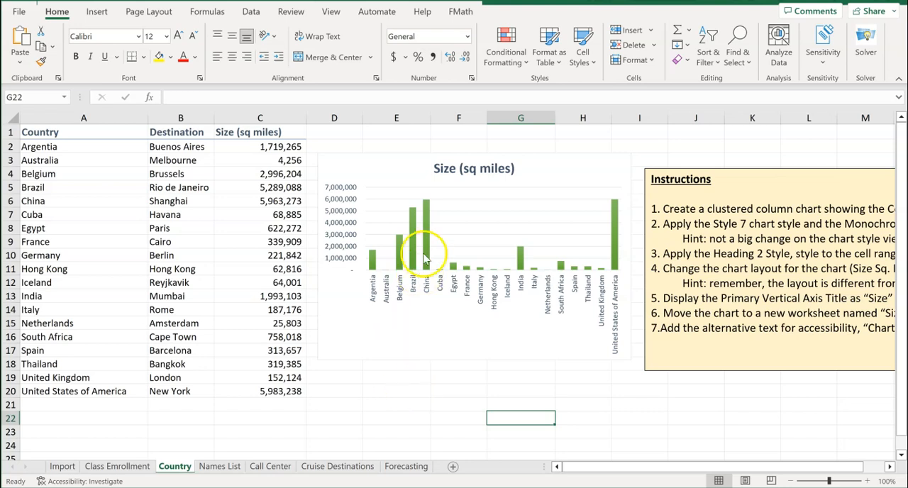
Change the Size (sq miles) chart's quick layout to Layout 3
left_click(398, 315)
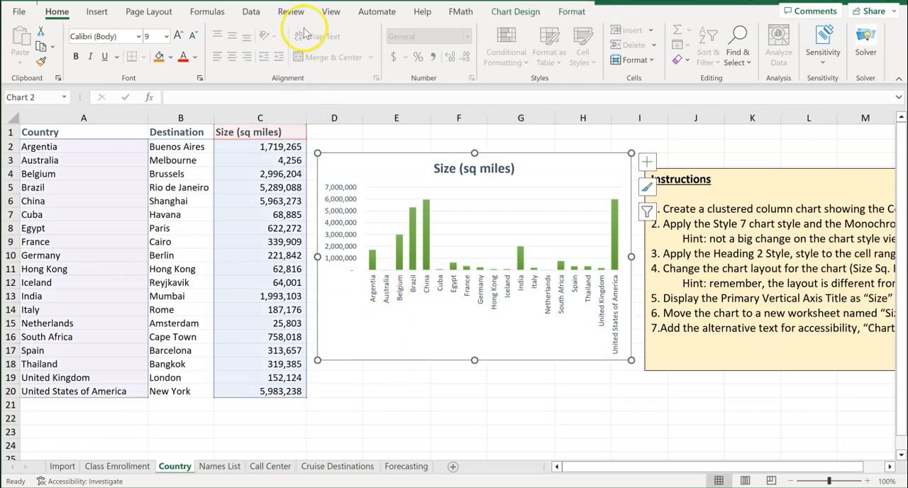
left_click(515, 12)
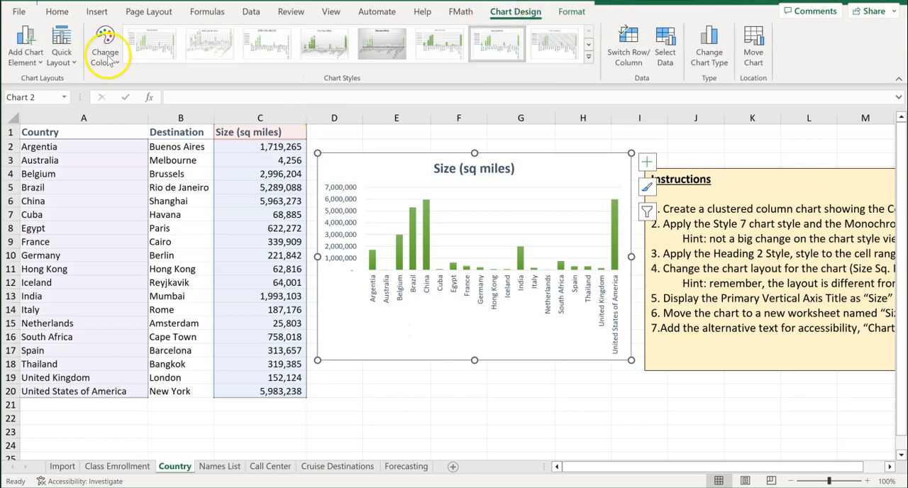
left_click(62, 57)
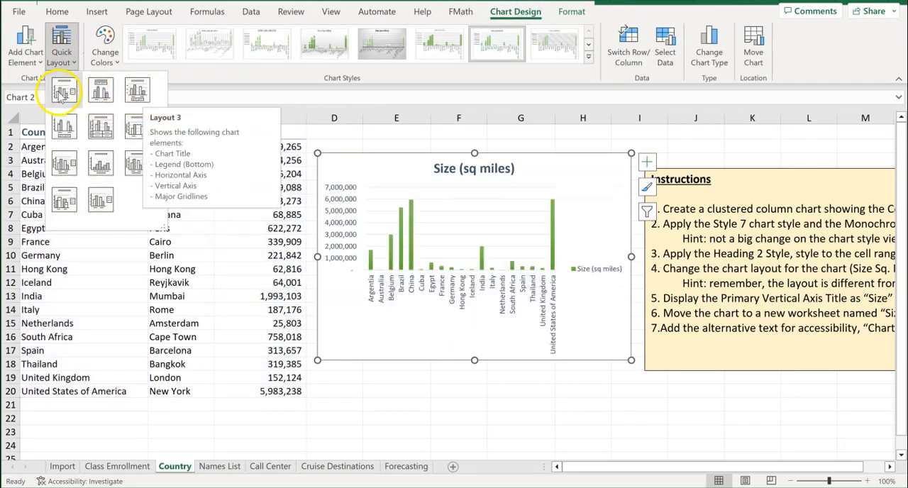
left_click(138, 91)
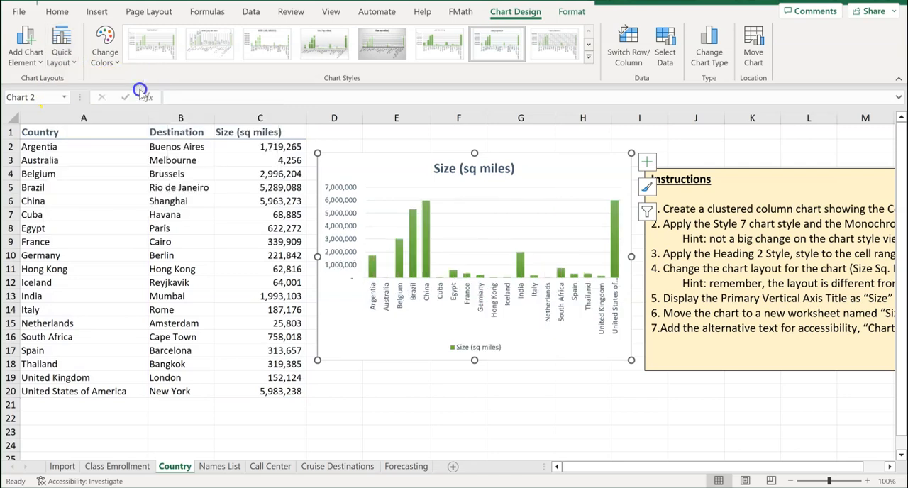
left_click(403, 391)
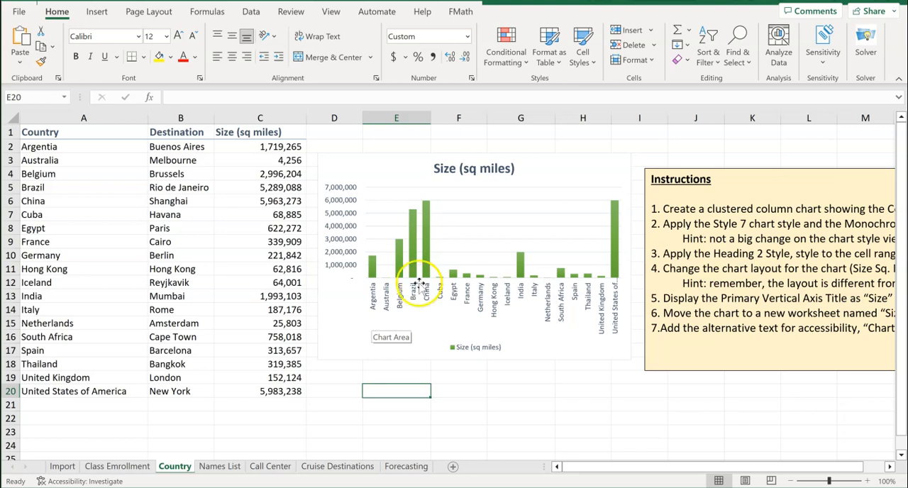
Add only a primary vertical axis title to the chart and set its text to "Size"
left_click(402, 167)
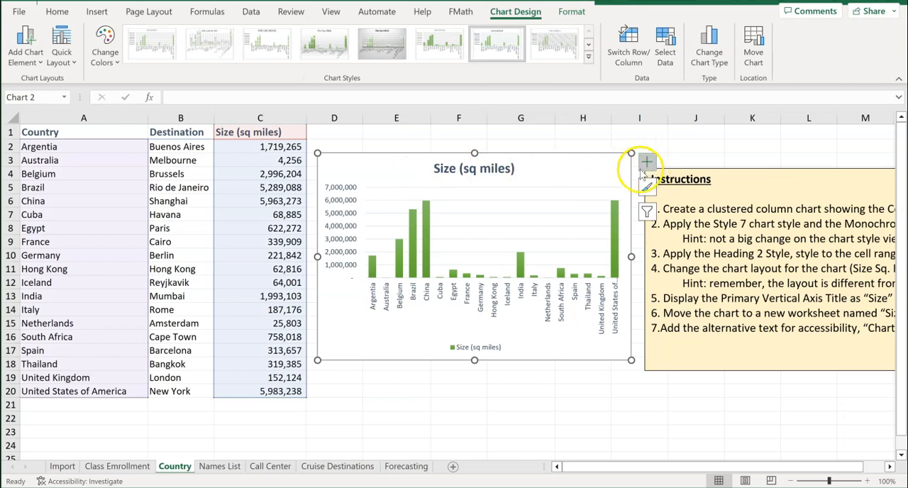
left_click(646, 165)
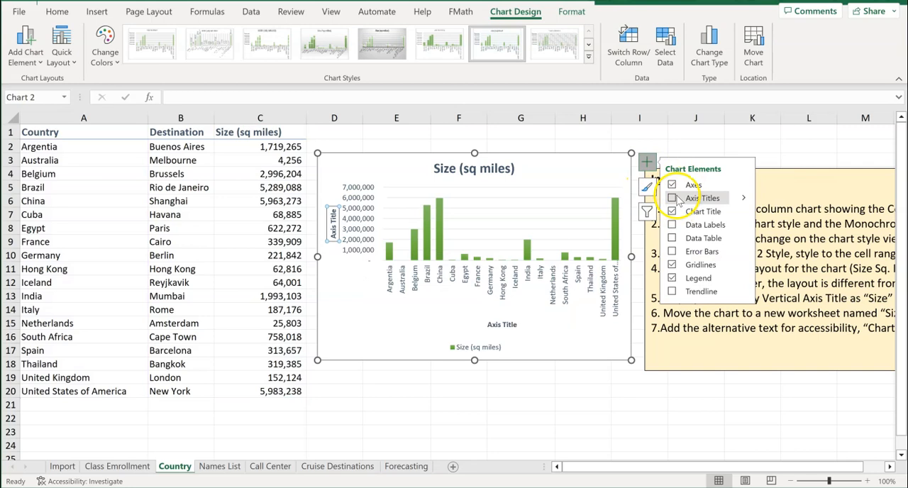
left_click(743, 197)
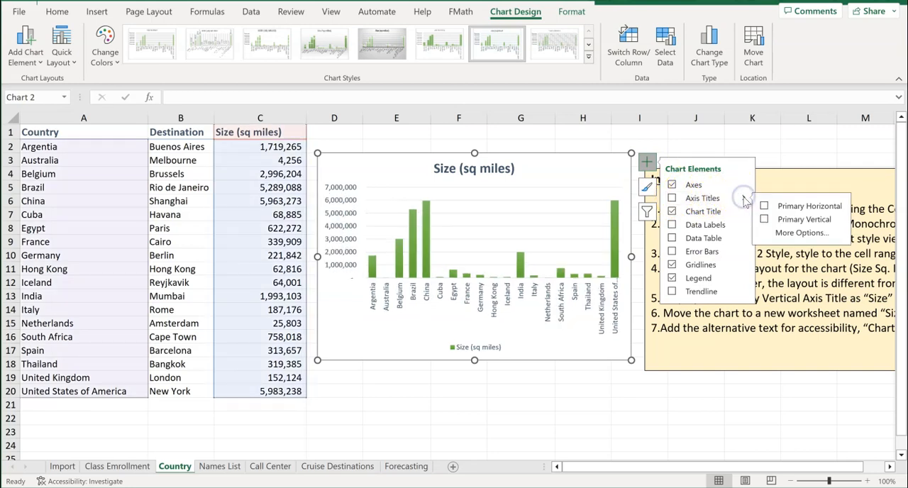
left_click(764, 220)
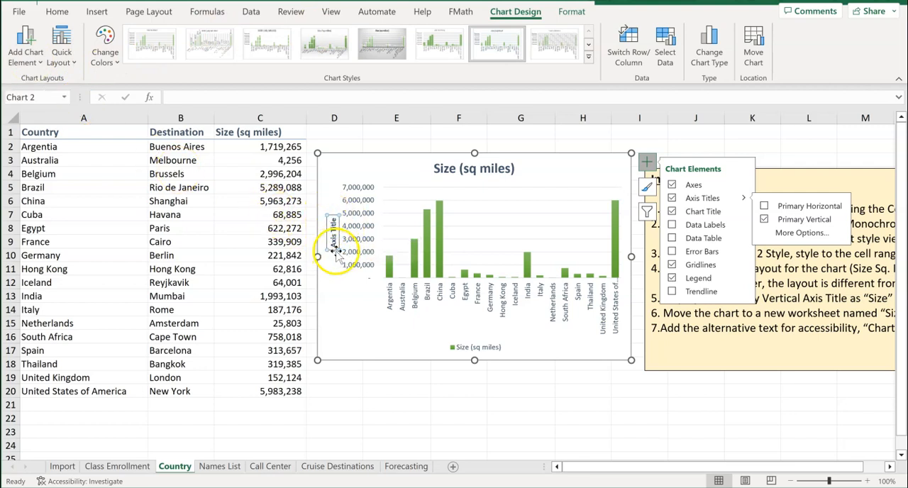
left_click(231, 97)
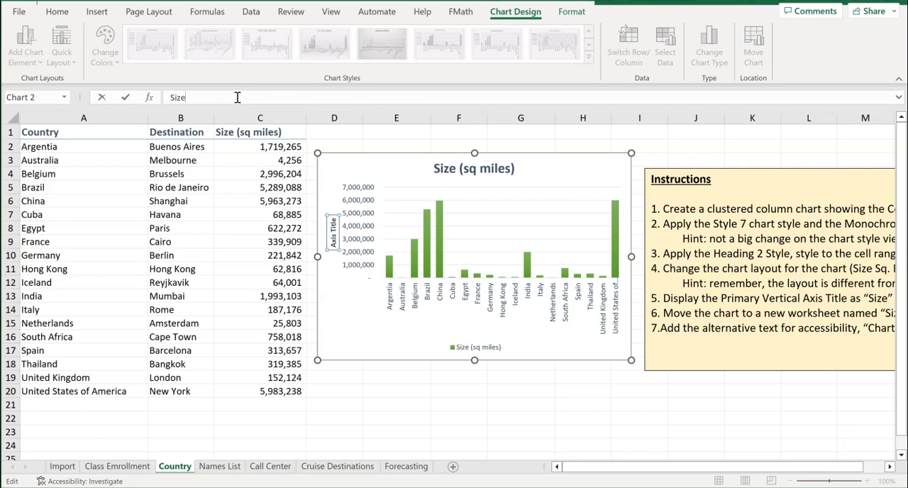
key("Return")
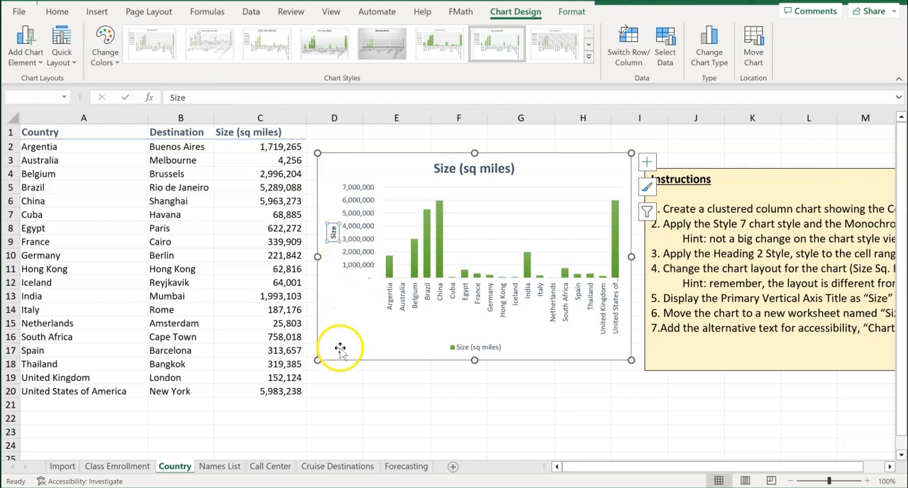
left_click(344, 390)
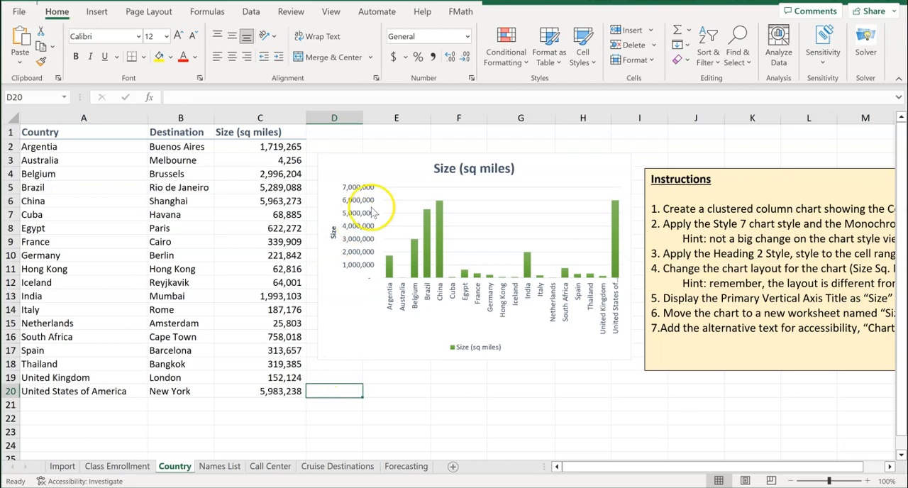
Move the Size (sq miles) chart to a new sheet named "Size"
left_click(408, 165)
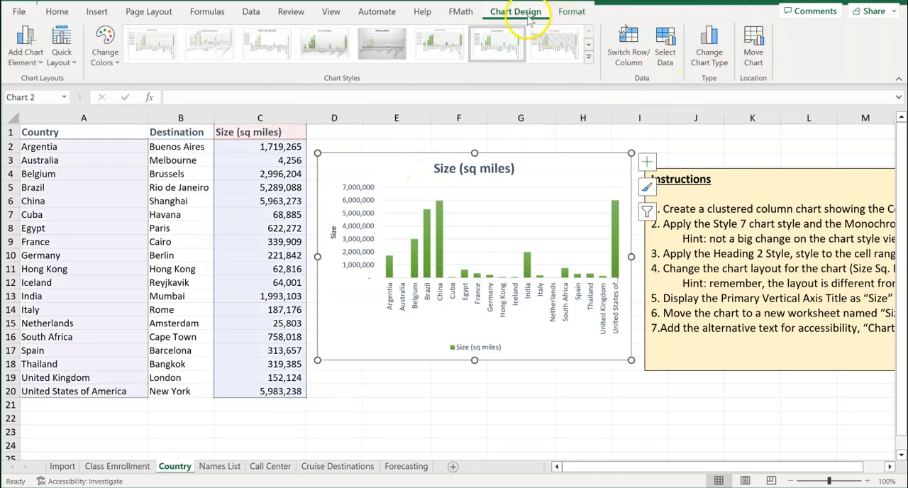
left_click(754, 52)
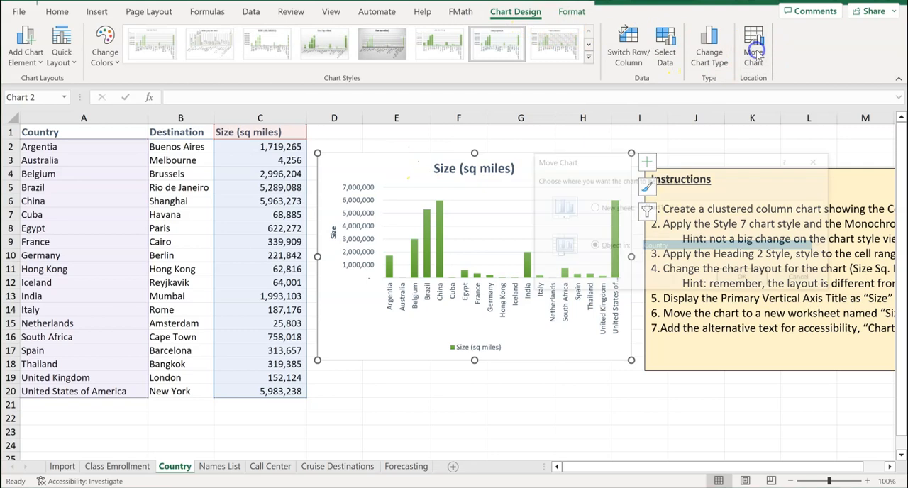
left_click(593, 208)
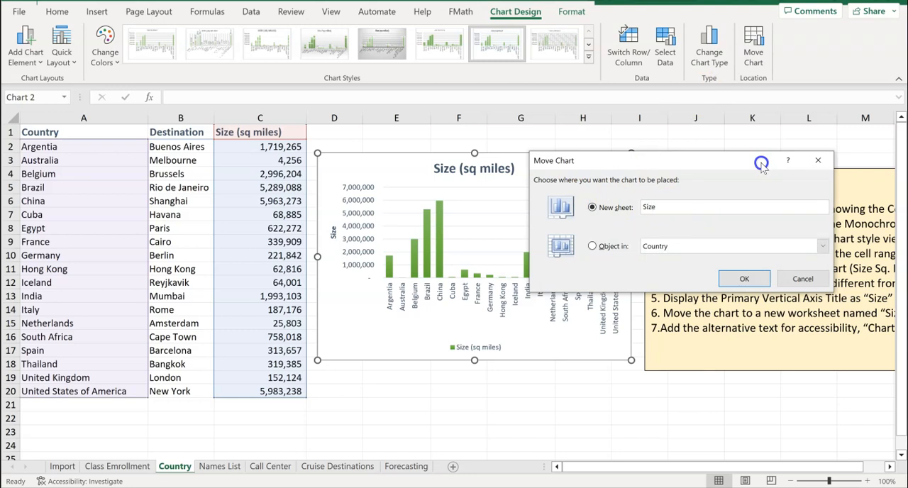
left_click(745, 278)
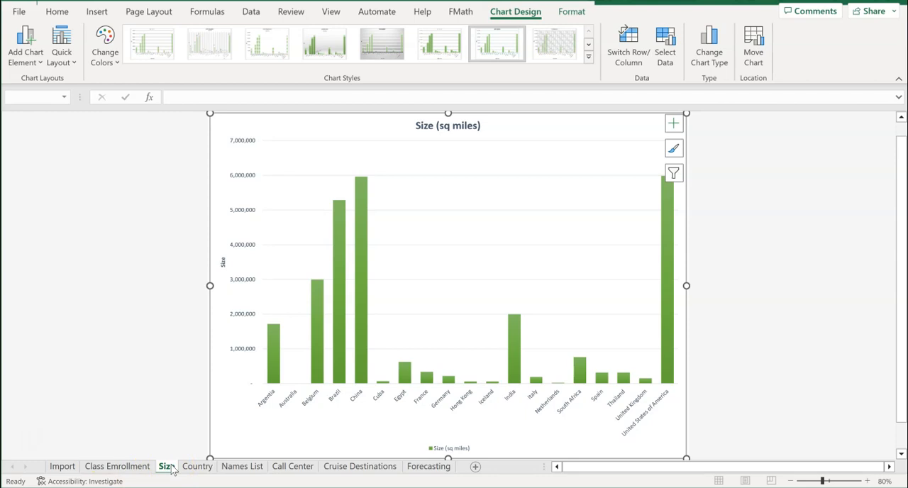
Give the whole chart the alternative text "Chart displaying square miles of different countries" and close the alt text settings
left_click(480, 228)
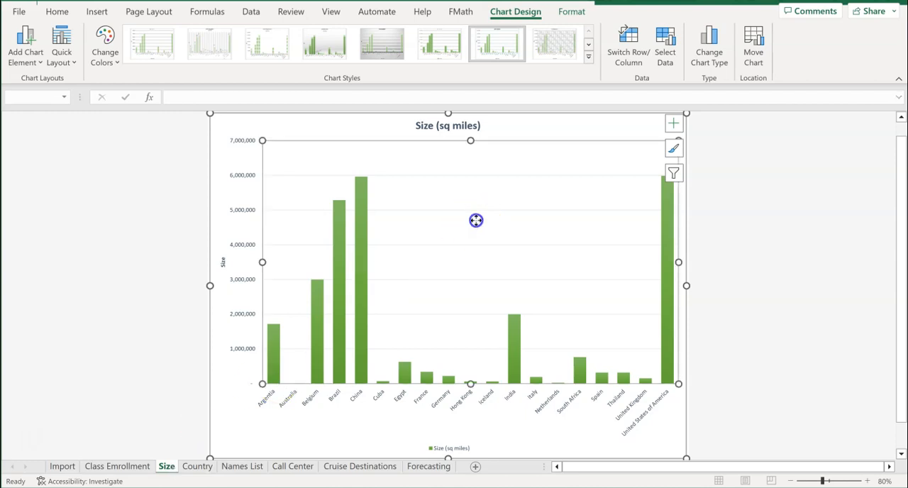
left_click(329, 118)
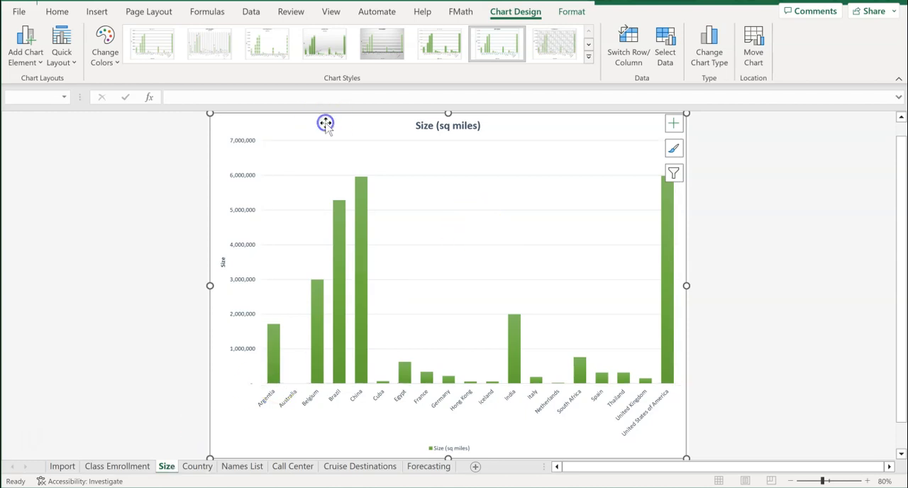
left_click(572, 12)
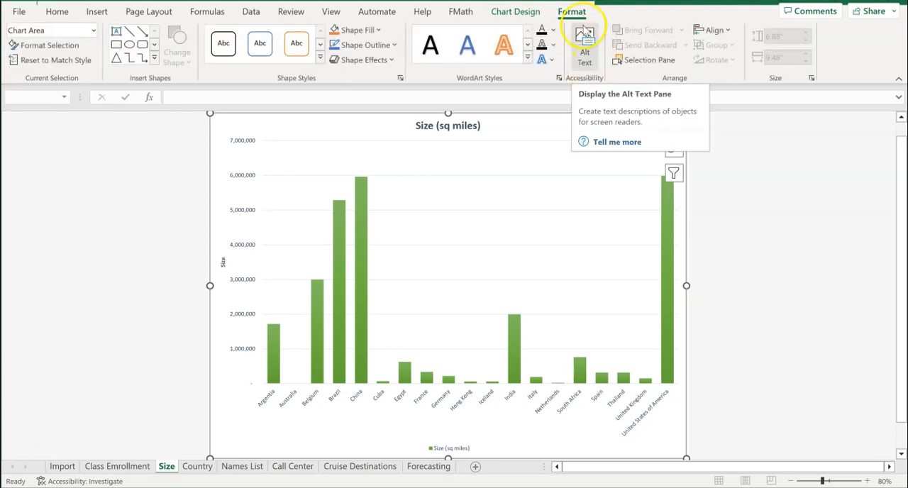
left_click(587, 63)
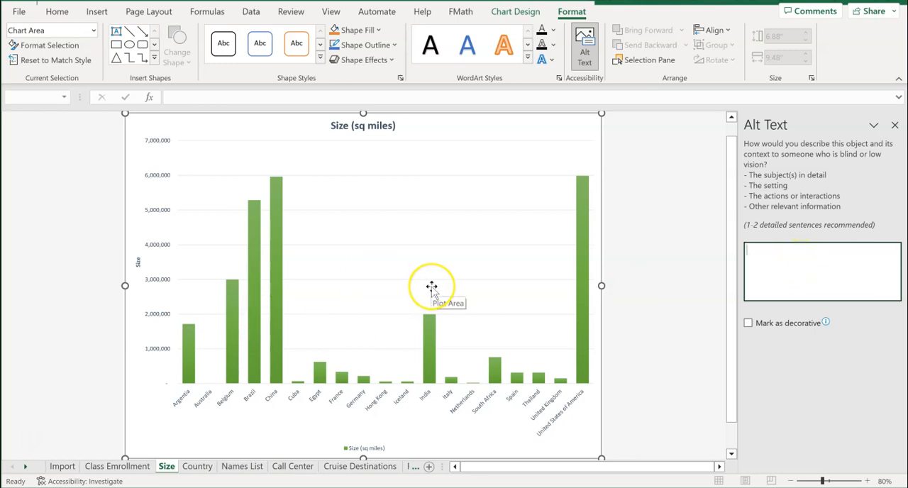
left_click(777, 257)
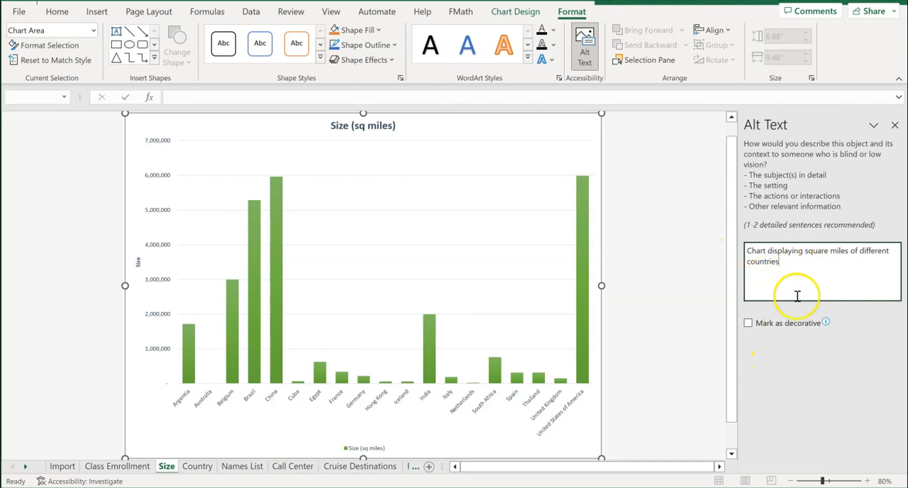
key("Return")
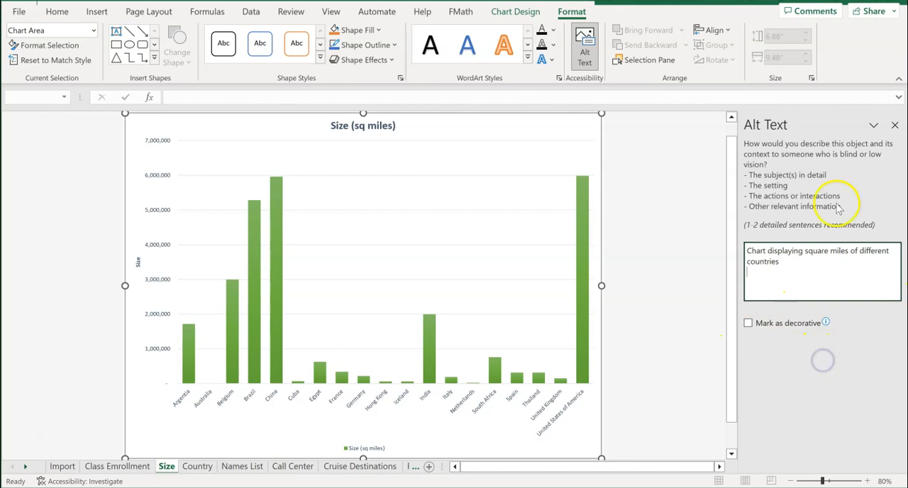
left_click(895, 126)
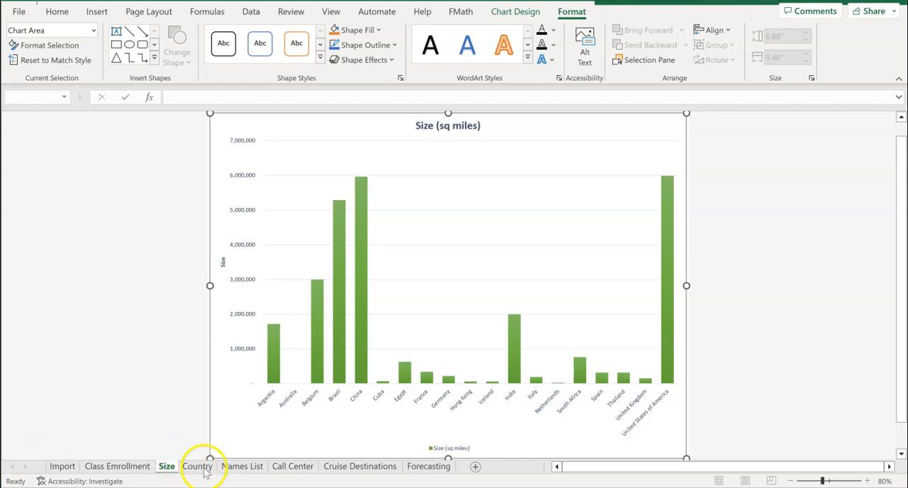
On the Names List sheet, enter the formula =UPPER(A2) in cell E2 to convert the last name to upper case
left_click(244, 468)
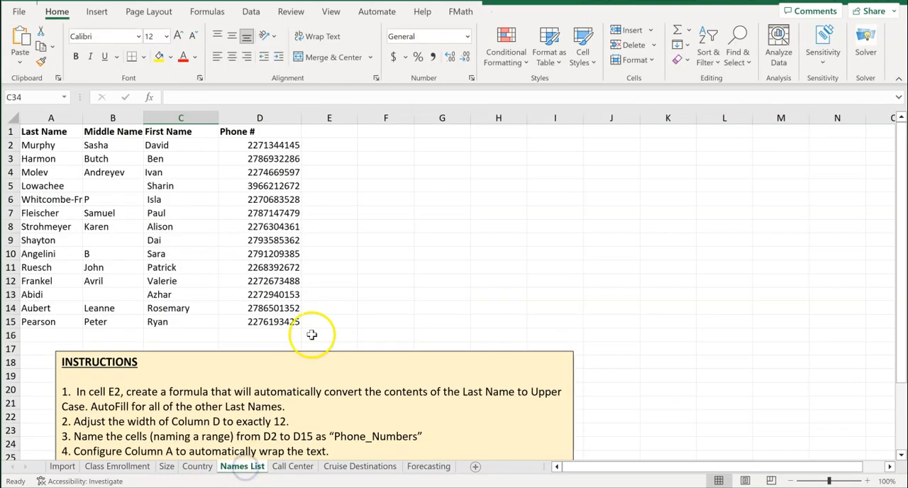
scroll(301, 381, "down", 1)
scroll(301, 381, "down", 3)
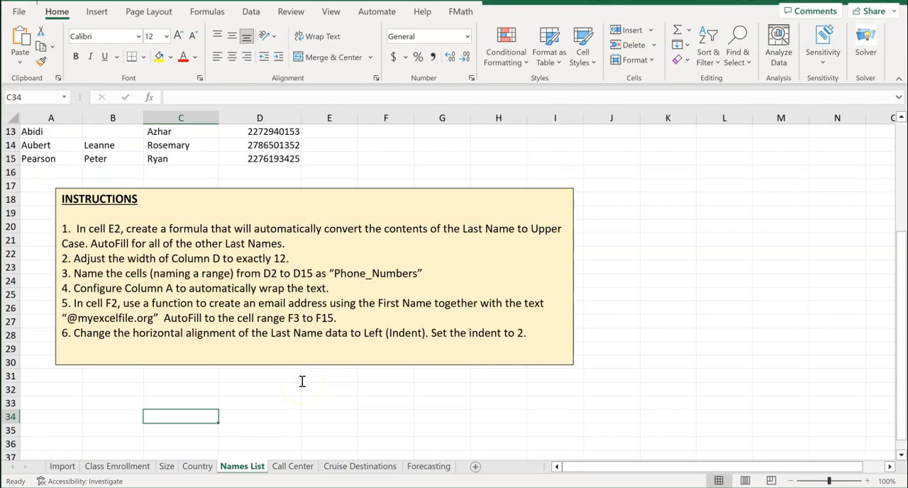
scroll(301, 381, "up", 1)
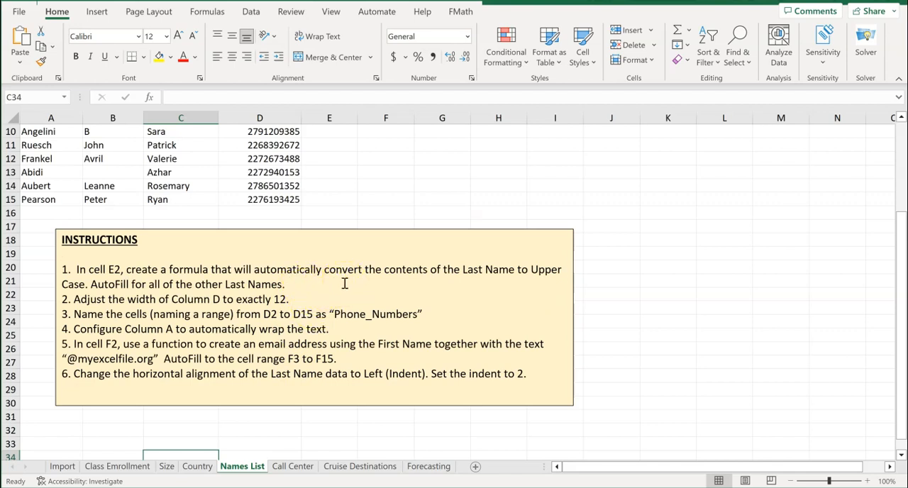
scroll(344, 283, "up", 3)
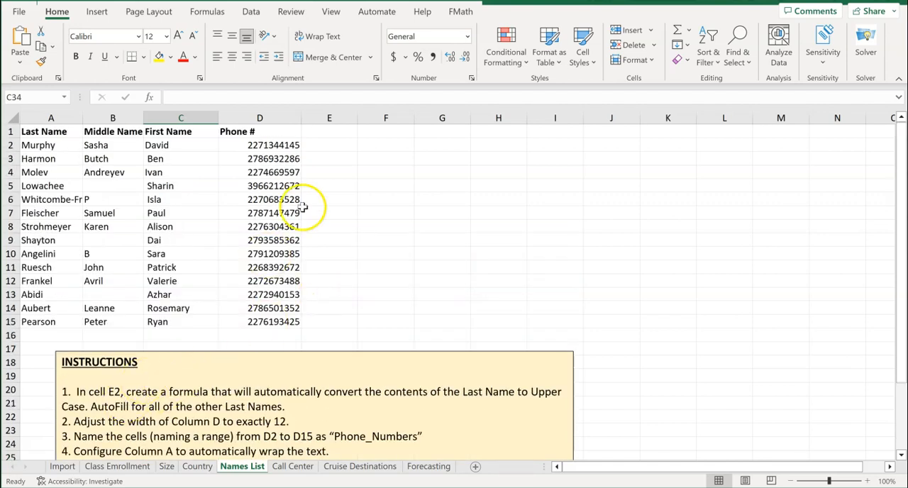
left_click(331, 143)
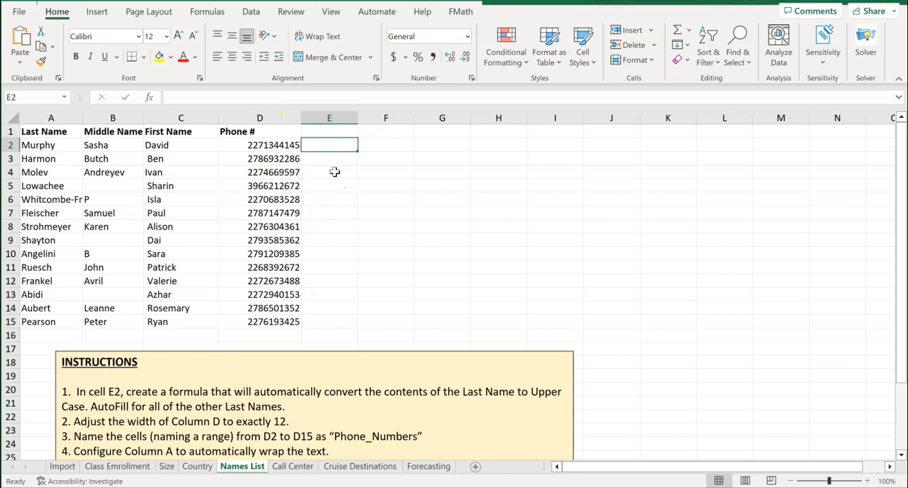
type("=upp")
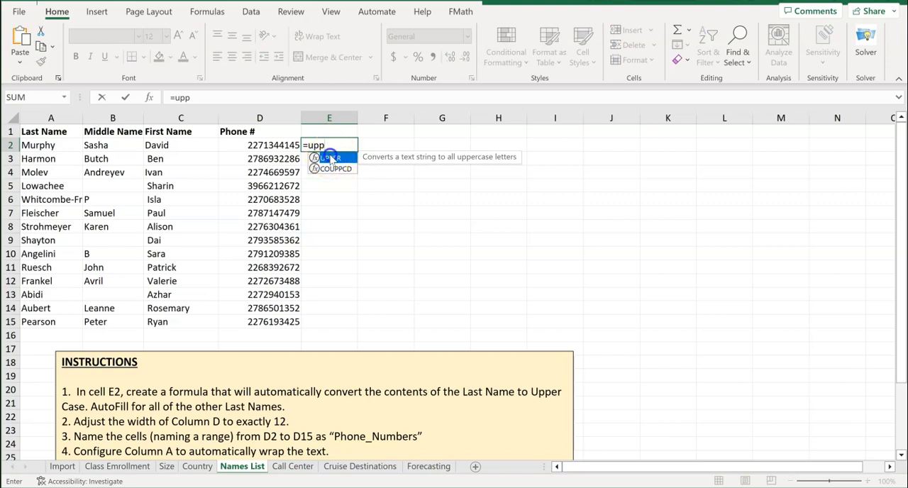
double_click(331, 158)
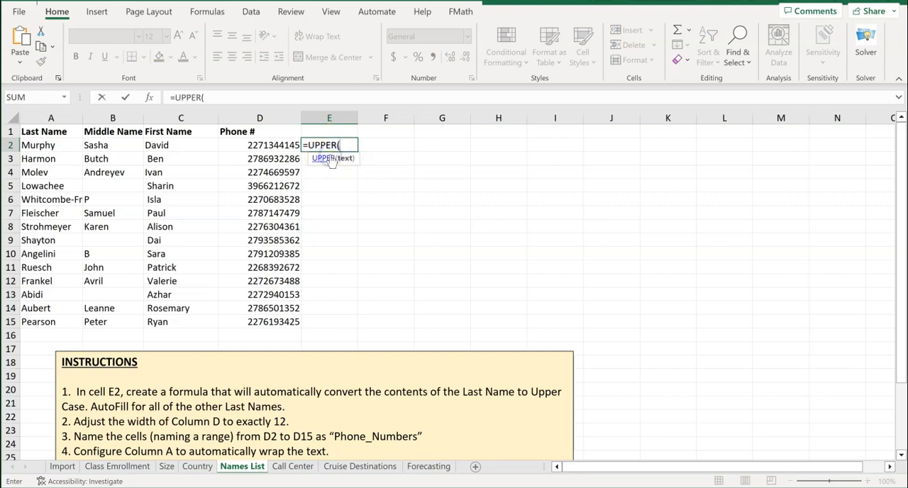
left_click(61, 145)
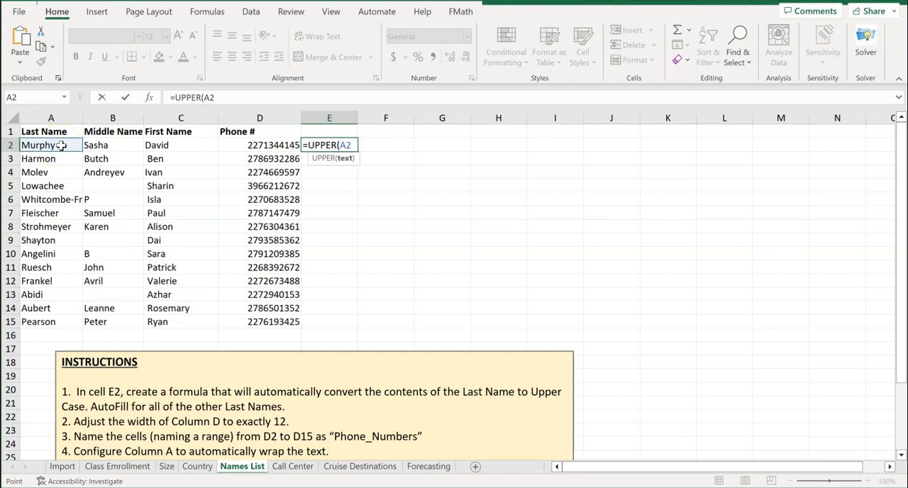
type(")")
key("Return")
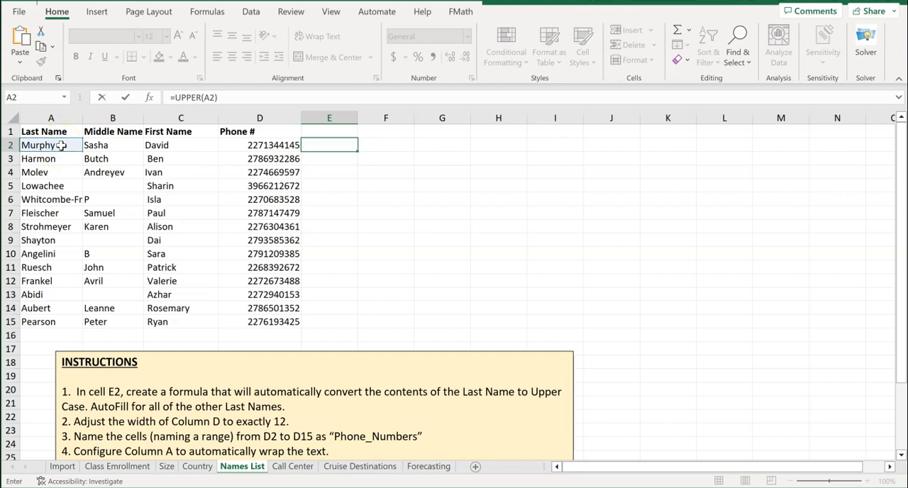
AutoFill the upper-case formula from E2 down to E15 and widen column E to fit its longest name
left_click(329, 145)
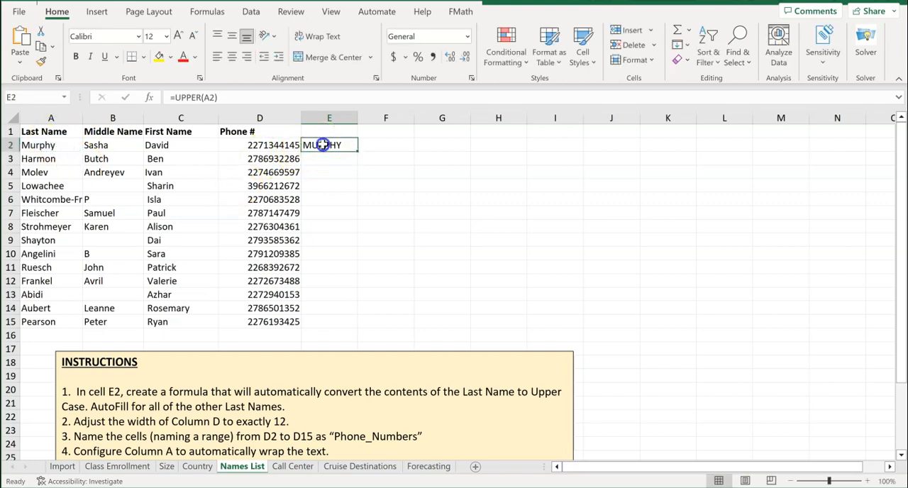
double_click(356, 150)
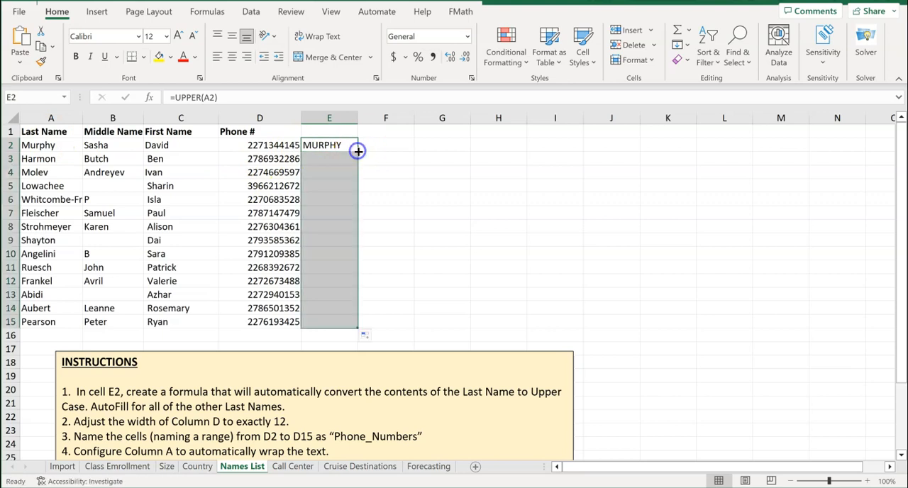
left_click(383, 252)
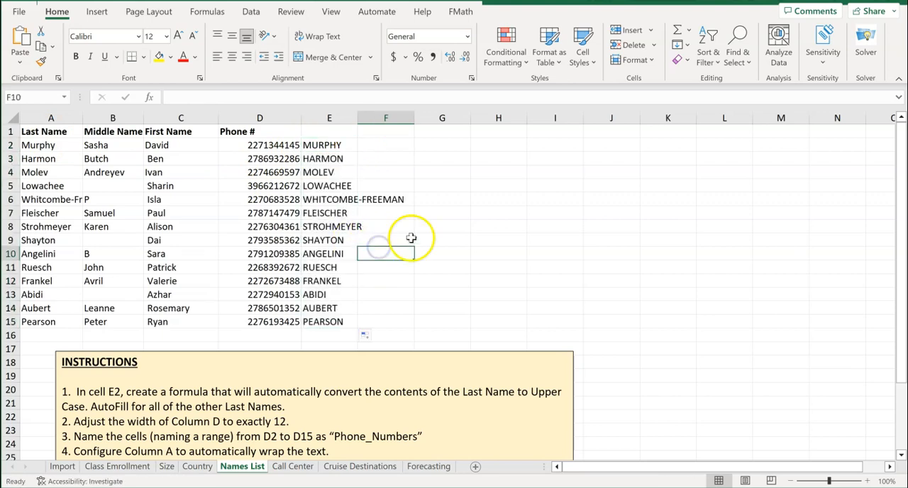
mouse_move(357, 117)
left_mouse_down()
mouse_move(419, 118)
mouse_move(365, 118)
left_mouse_up()
double_click(367, 118)
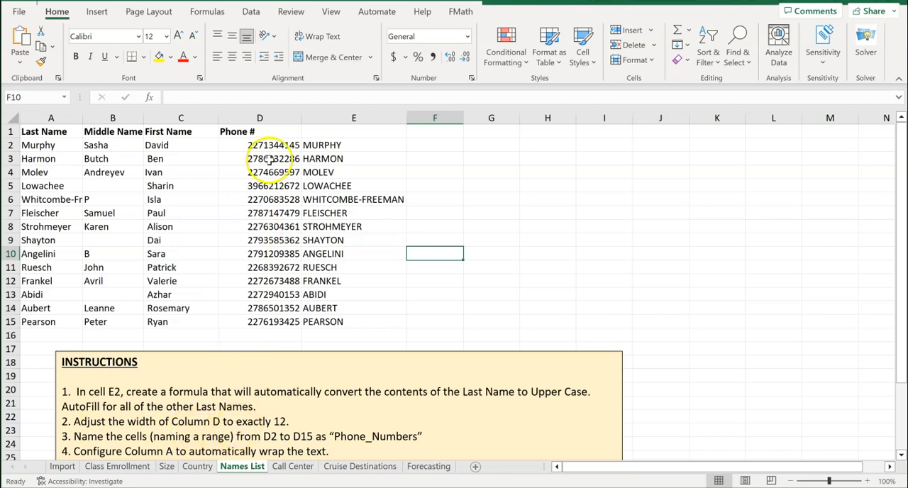
Set the width of column D, the phone number column, to exactly 12
left_click(269, 118)
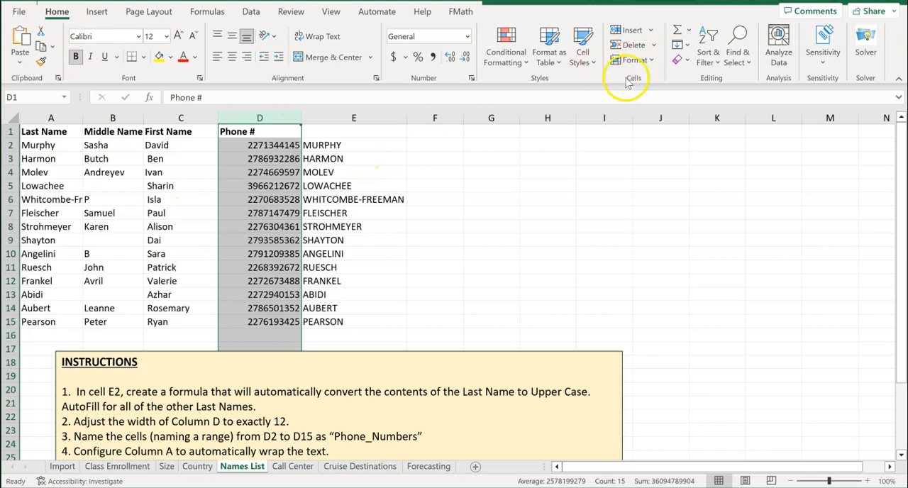
left_click(652, 60)
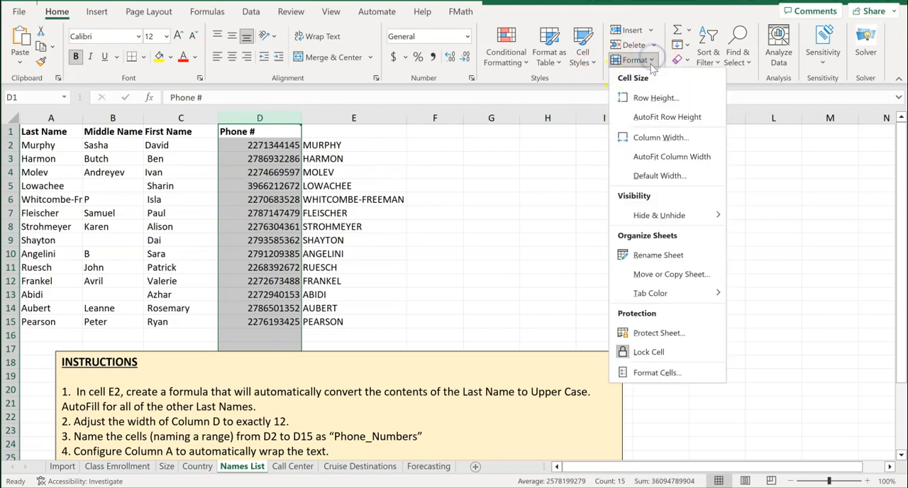
left_click(642, 137)
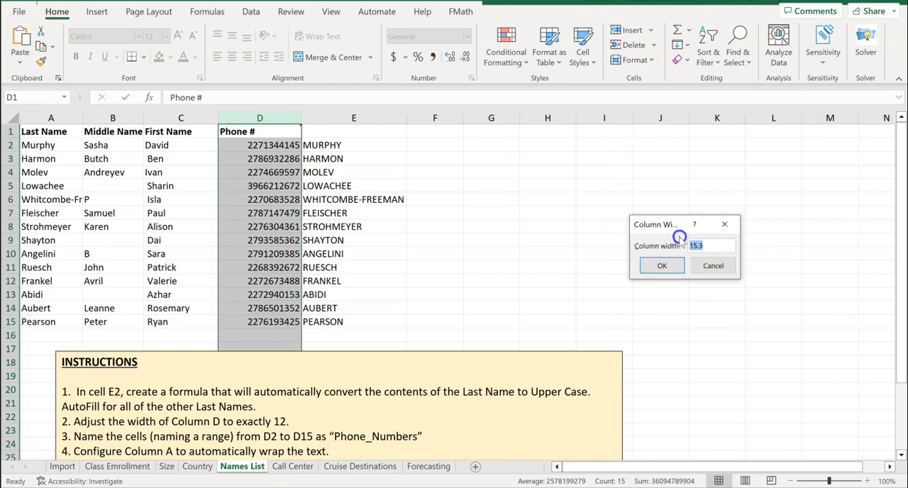
left_click(662, 266)
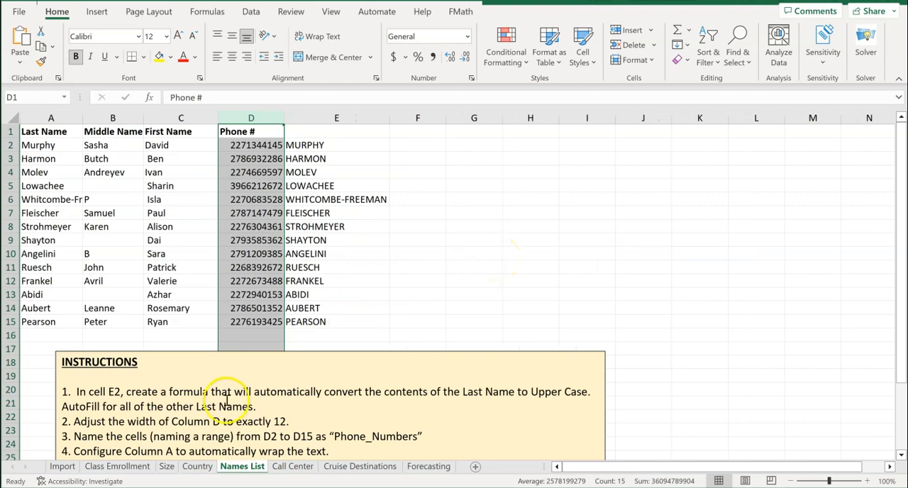
Name the cell range D2 to D15 "Phone_Numbers"
scroll(213, 387, "down", 1)
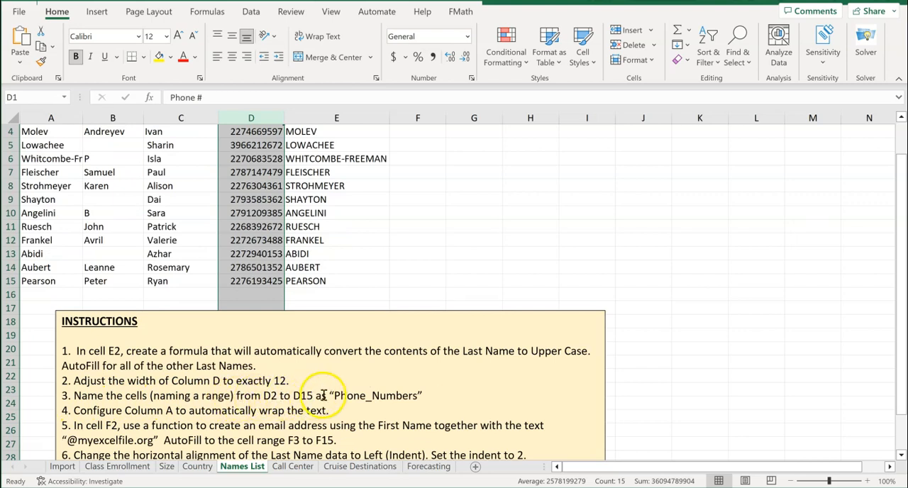
scroll(311, 386, "up", 1)
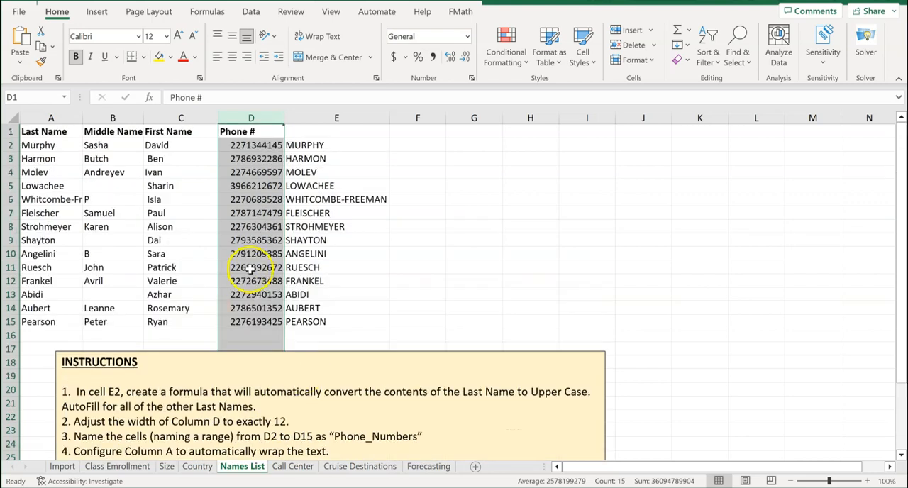
left_click(339, 214)
left_click_drag(253, 145, 255, 320)
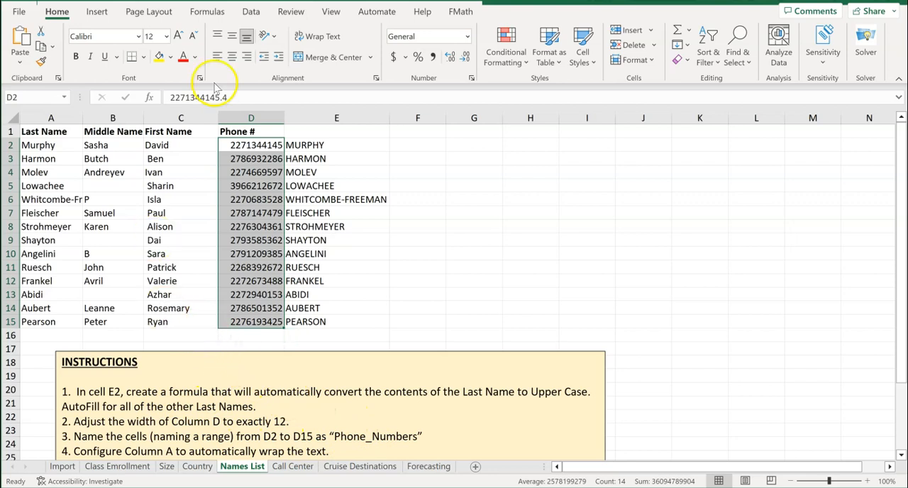
left_click(207, 13)
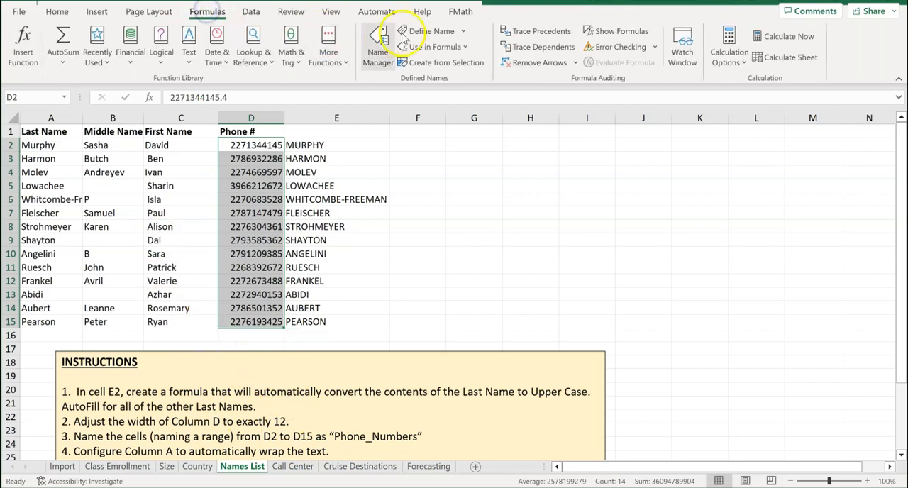
left_click(24, 96)
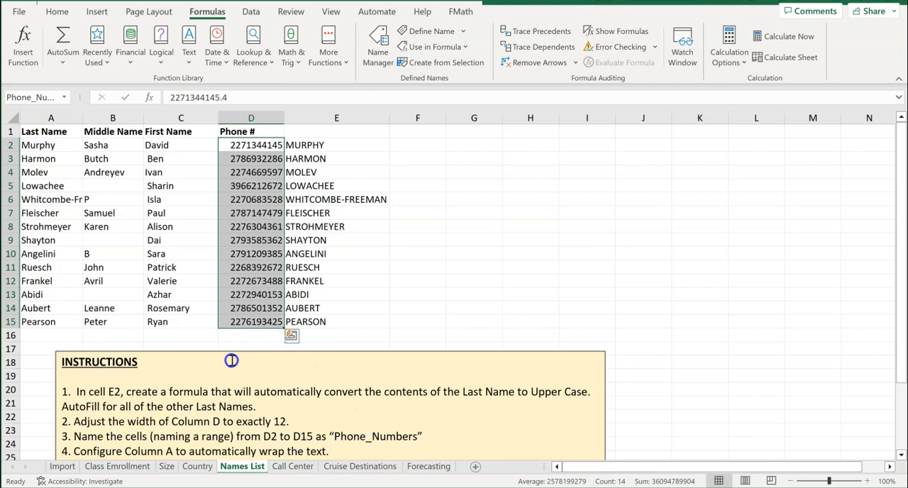
Apply text wrapping to the whole of column A
scroll(231, 360, "down", 1)
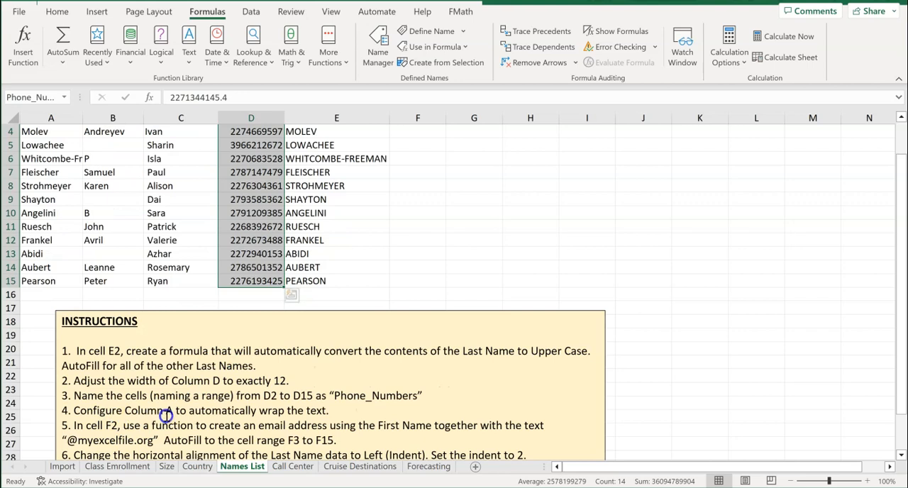
scroll(174, 403, "up", 1)
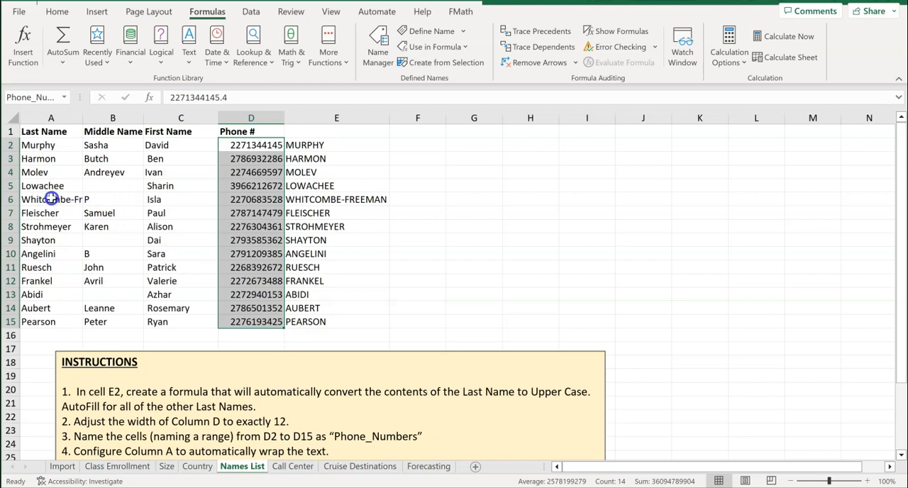
left_click(45, 121)
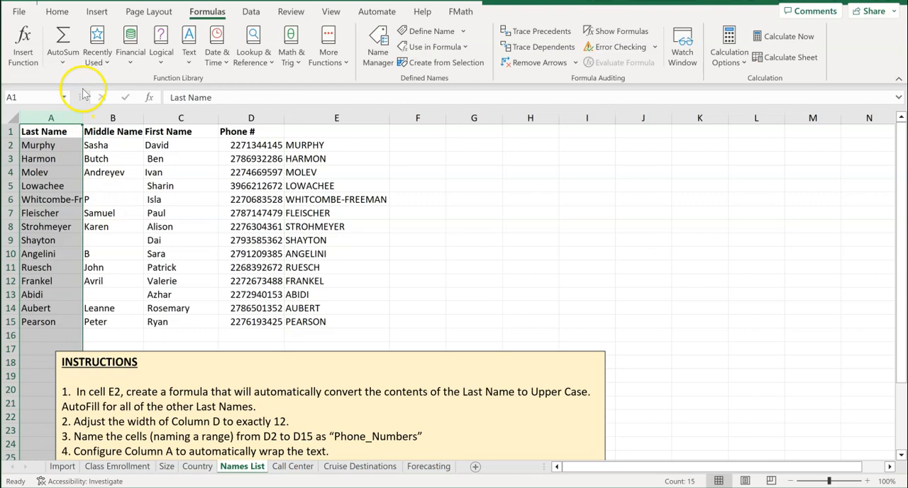
left_click(57, 13)
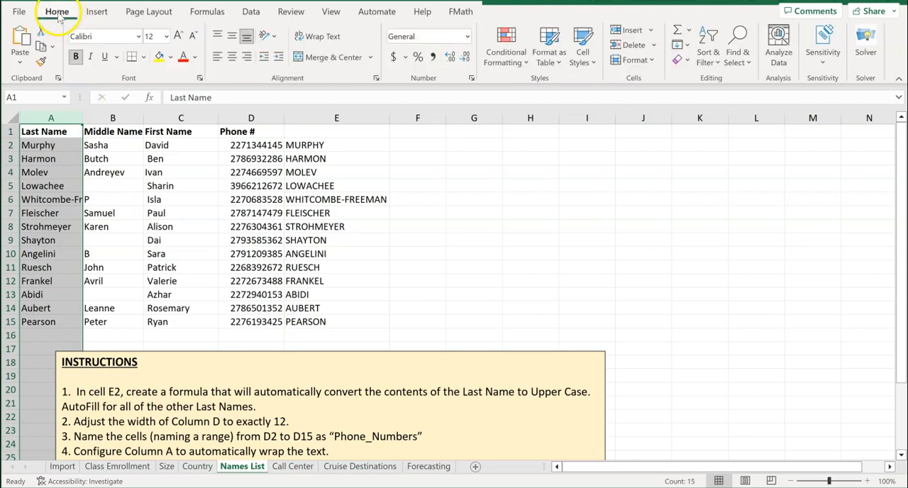
left_click(321, 38)
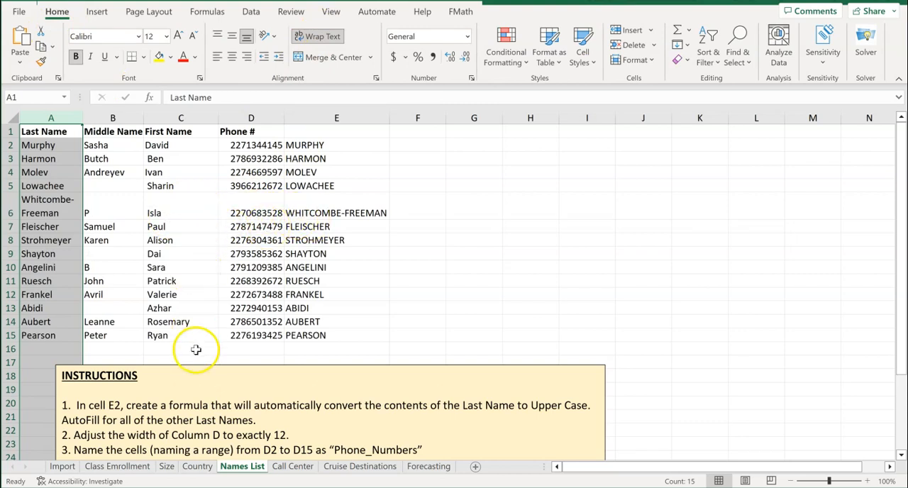
Start a CONCAT formula in cell F2 with the first name in C2 as its first text argument
scroll(203, 405, "down", 3)
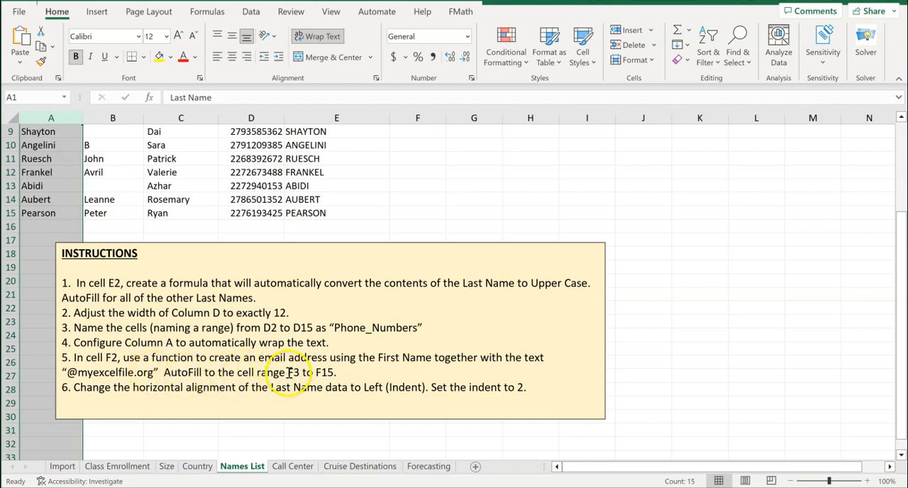
scroll(342, 344, "up", 3)
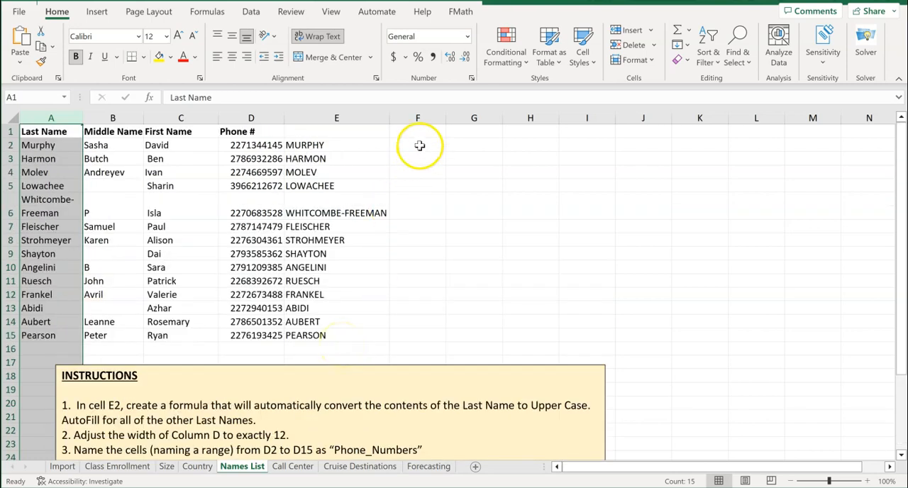
left_click(418, 145)
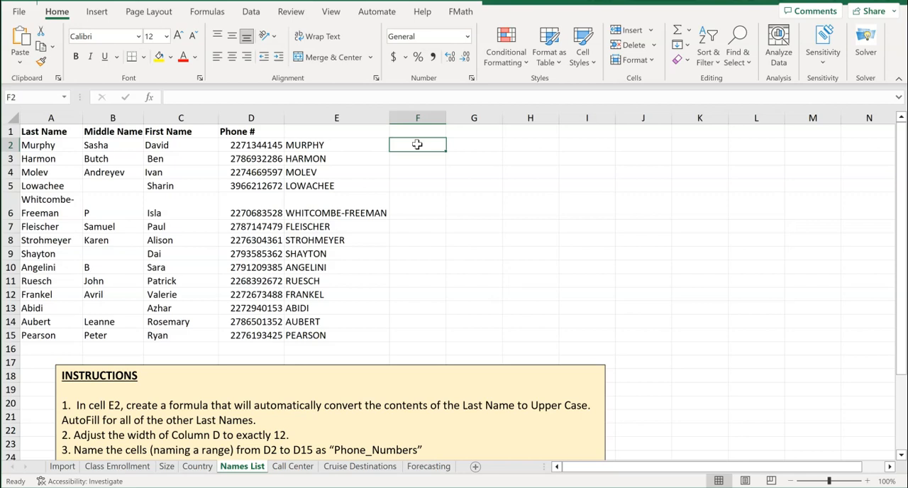
type("=con")
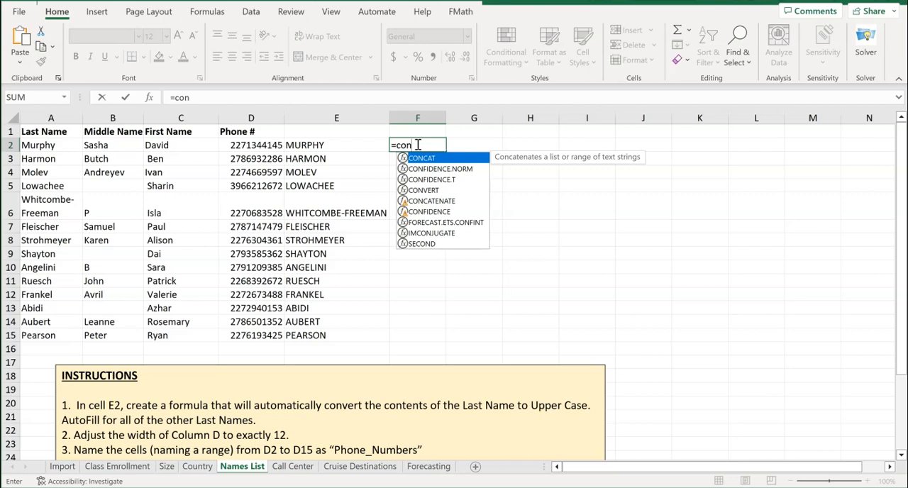
double_click(419, 159)
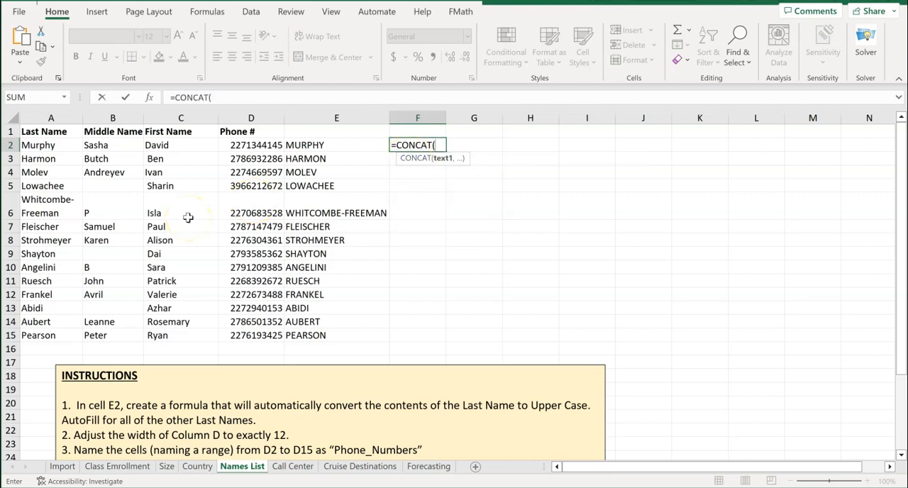
scroll(183, 384, "down", 3)
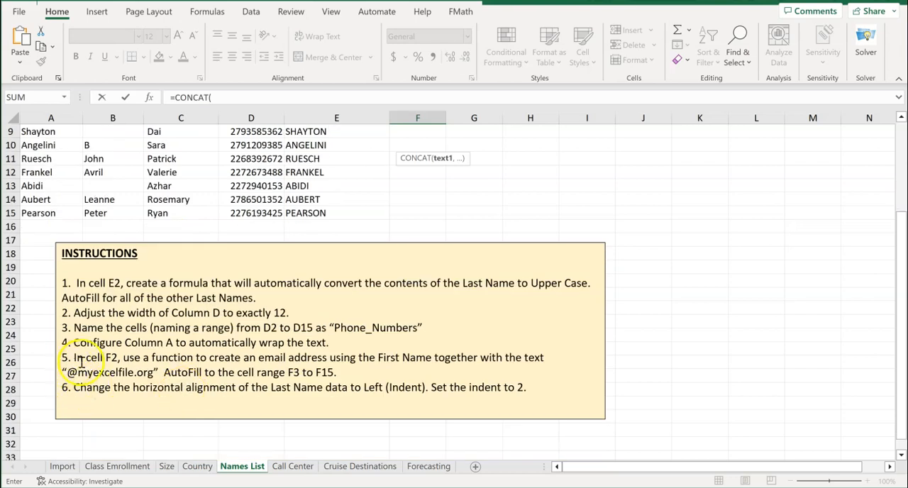
scroll(266, 358, "up", 3)
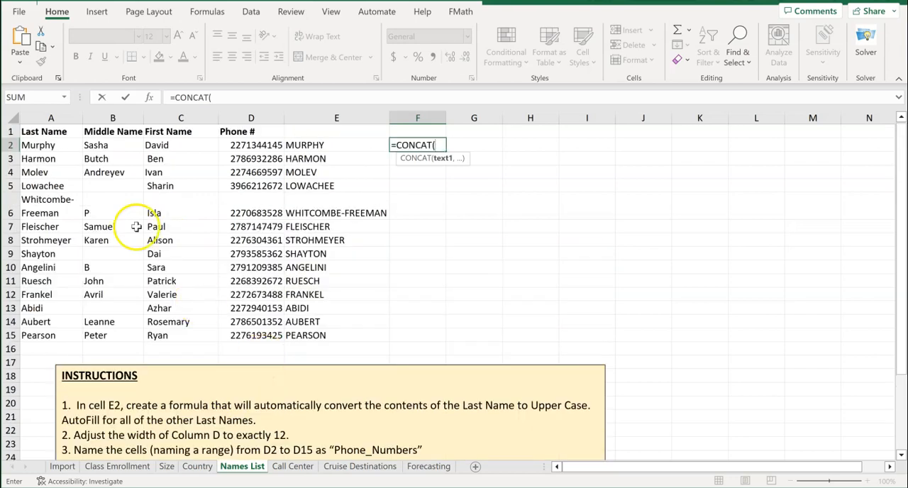
left_click(154, 149)
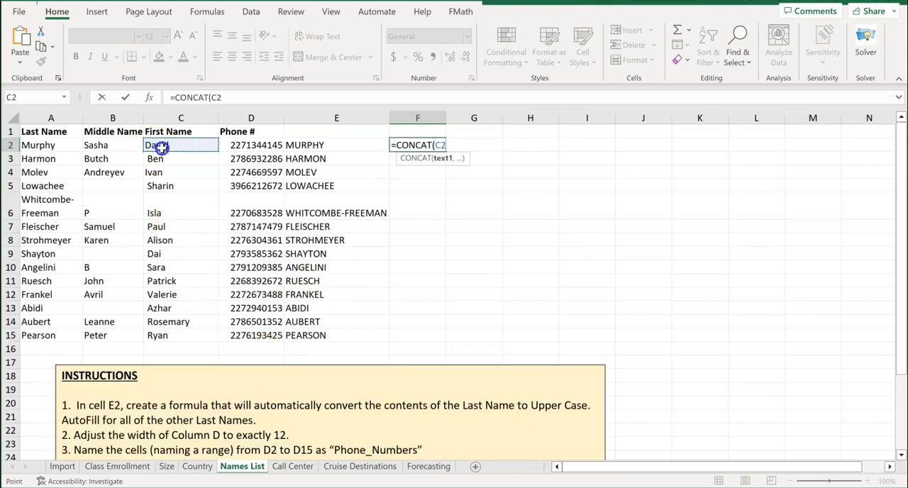
type(",")
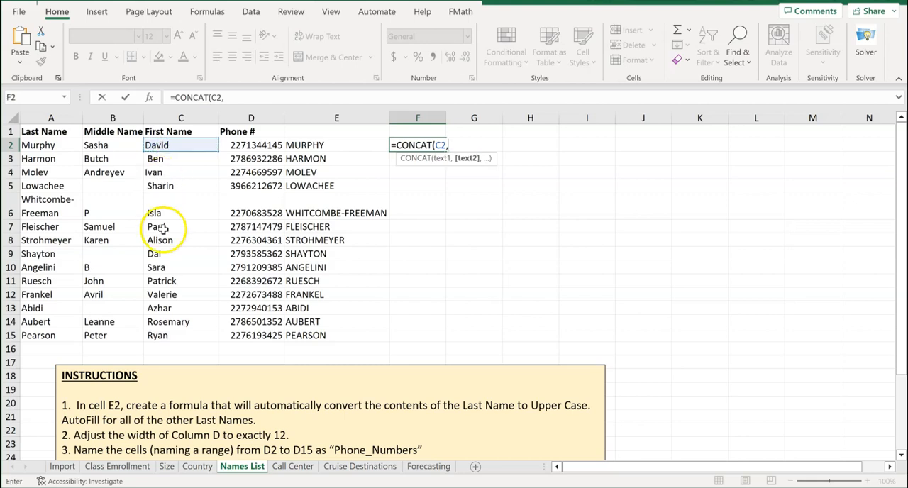
scroll(163, 241, "down", 2)
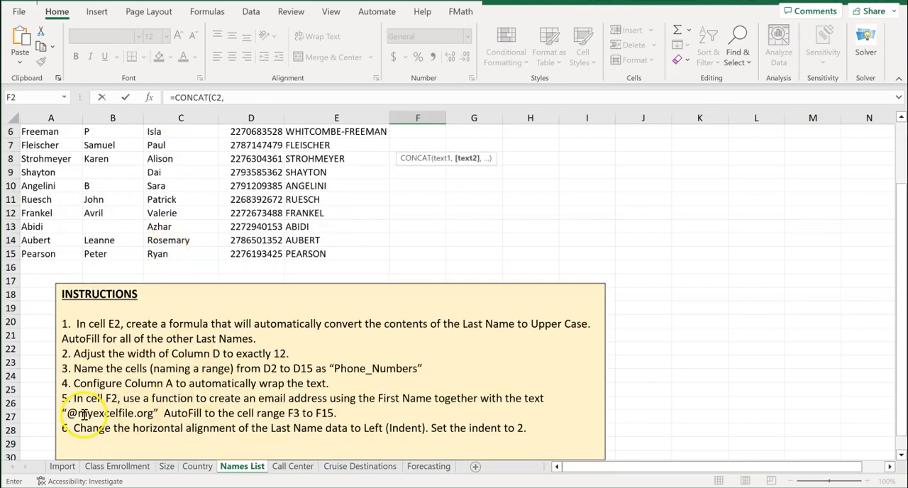
left_click_drag(68, 413, 159, 414)
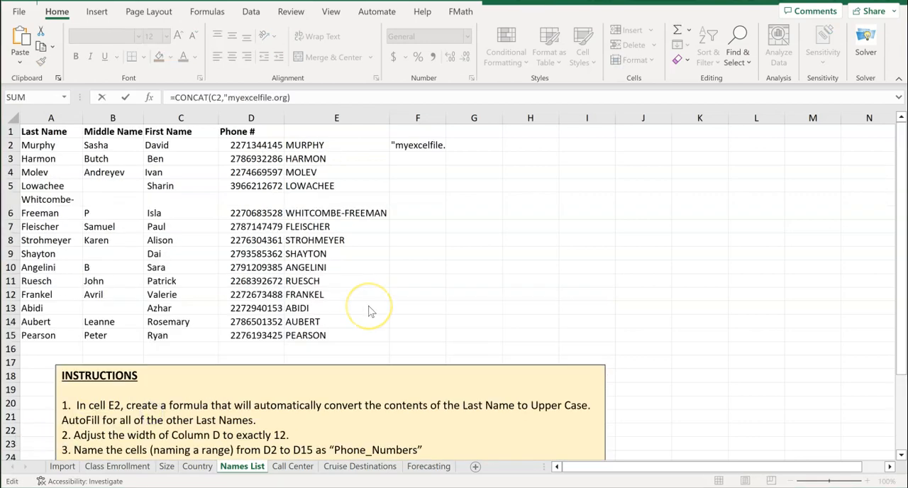
scroll(244, 276, "down", 3)
scroll(244, 277, "up", 3)
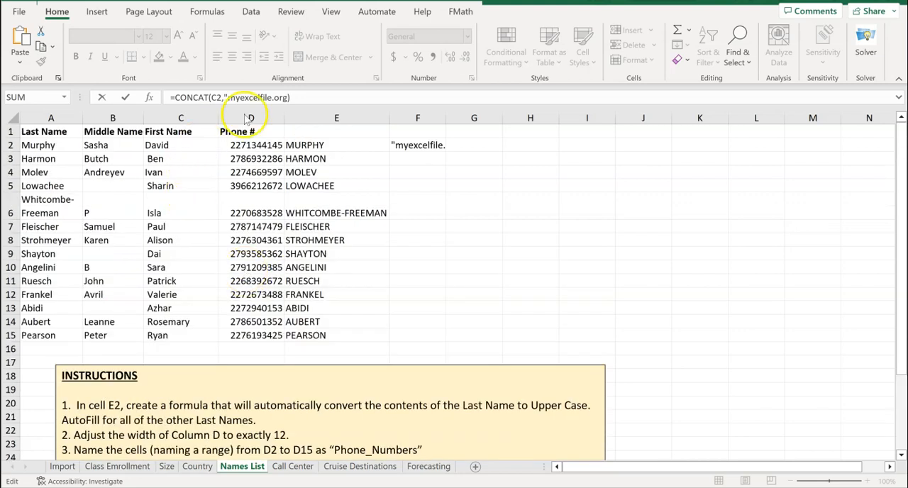
left_click(286, 97)
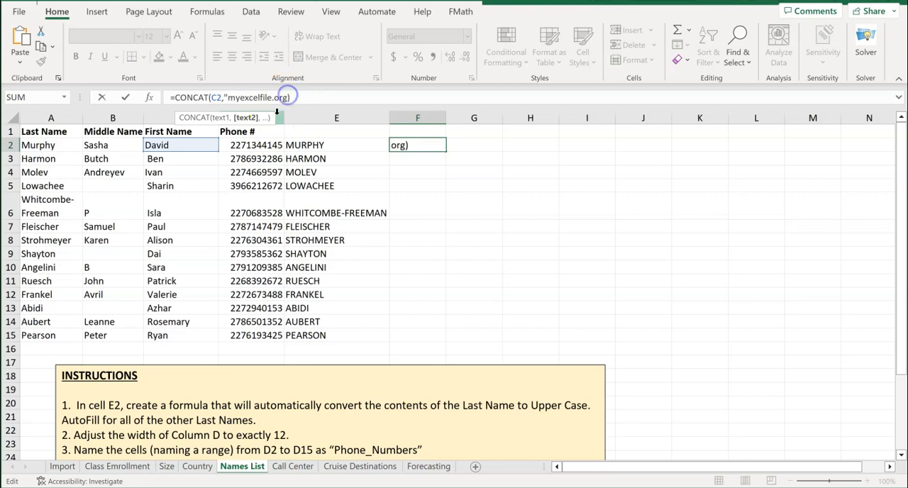
type(")")
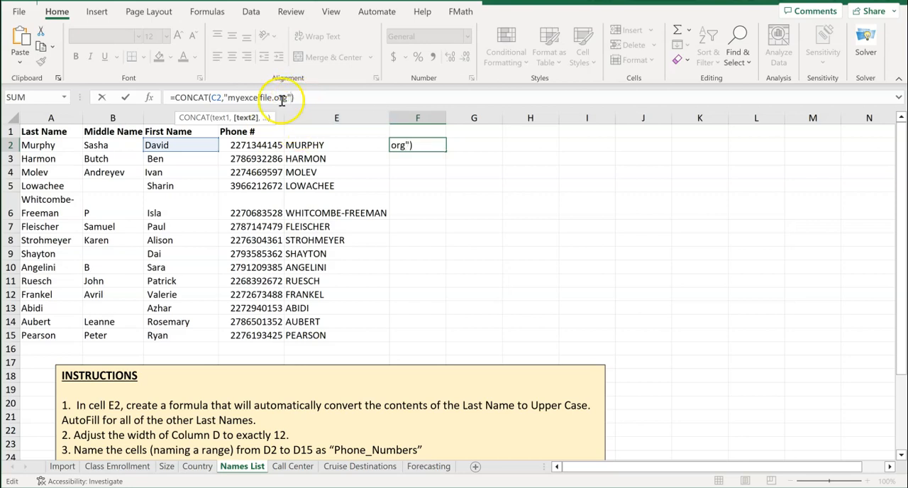
left_click(226, 97)
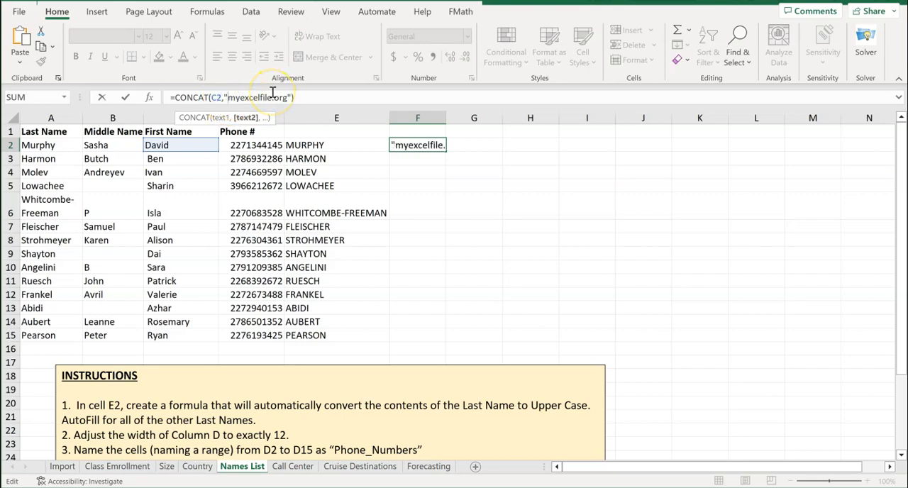
type("@")
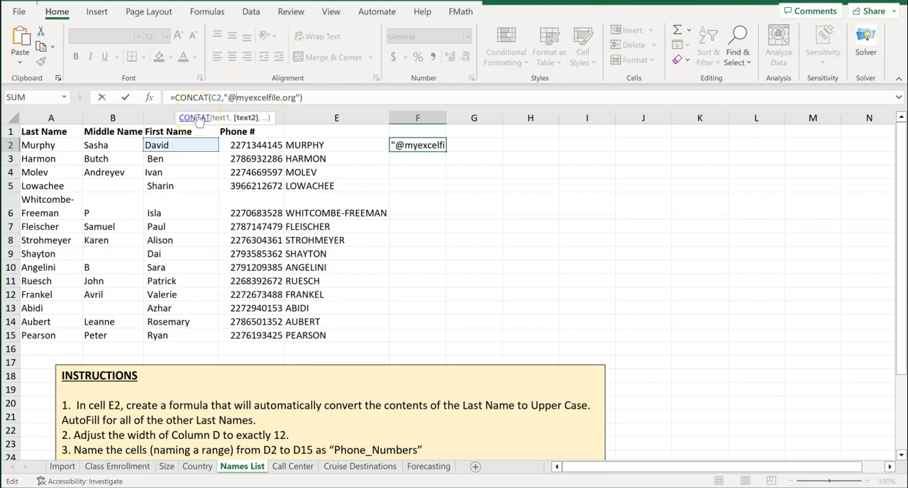
key("Return")
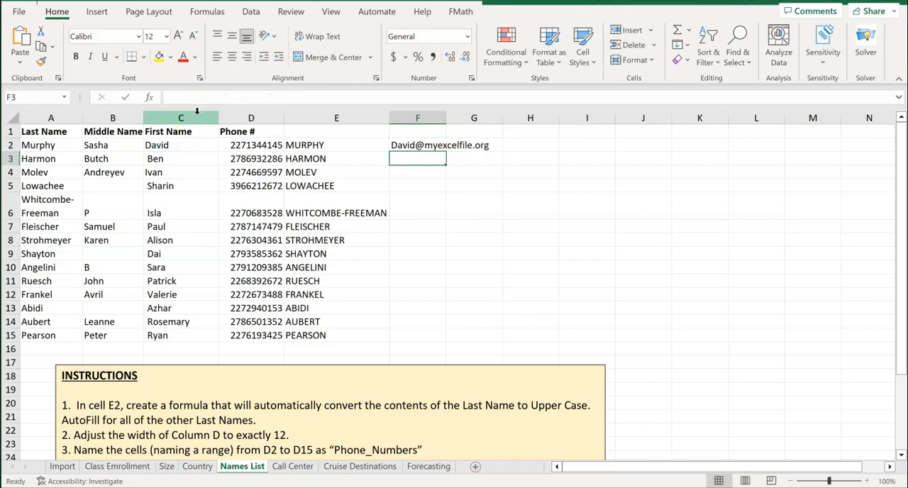
AutoFill the email formula from F2 down to F15 and widen column F to fit its longest address
left_click(429, 145)
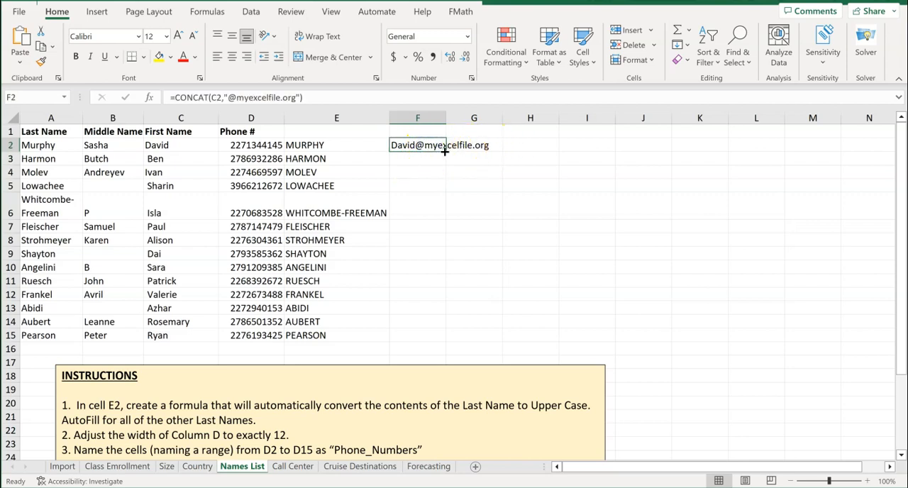
double_click(444, 151)
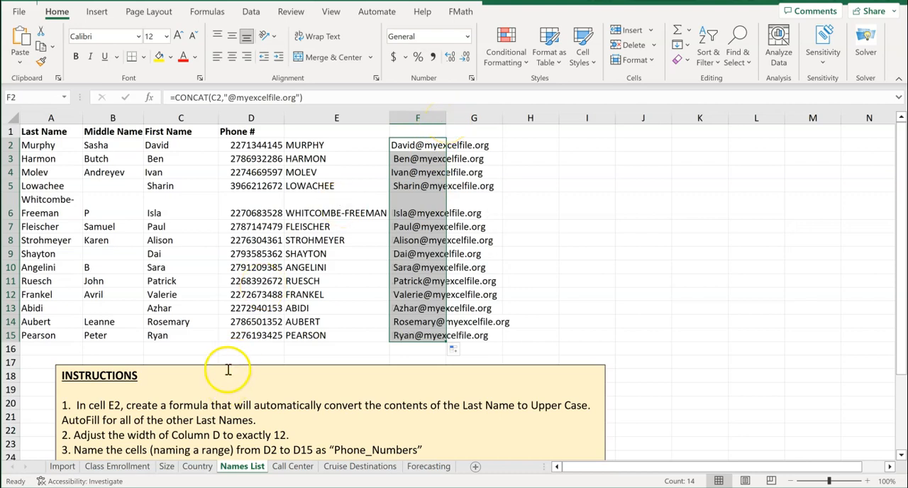
scroll(227, 370, "down", 4)
scroll(228, 369, "up", 4)
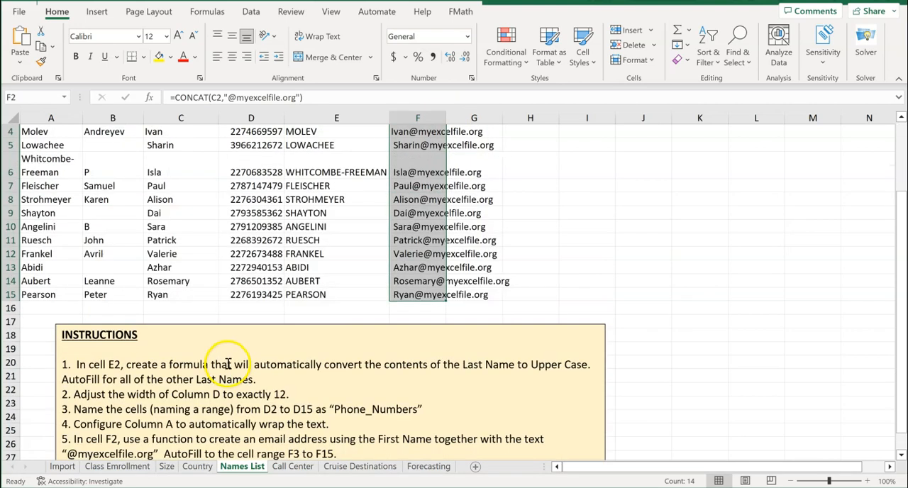
double_click(443, 117)
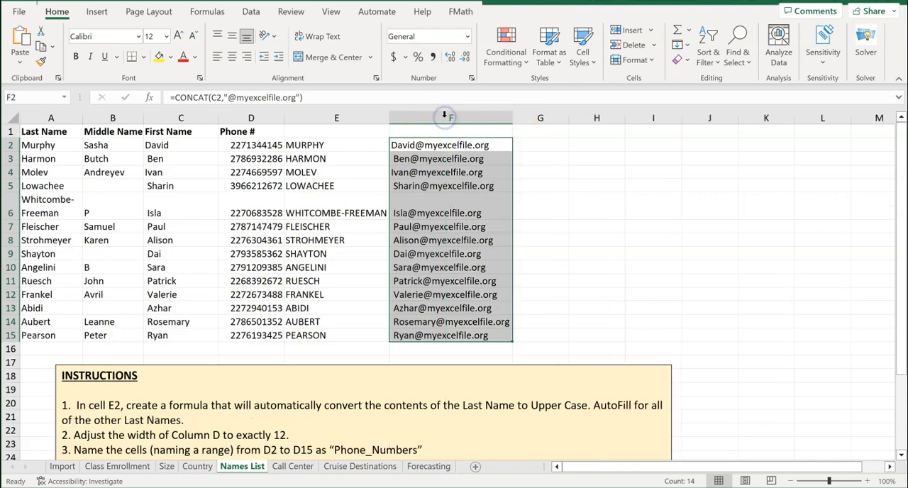
left_click(405, 214)
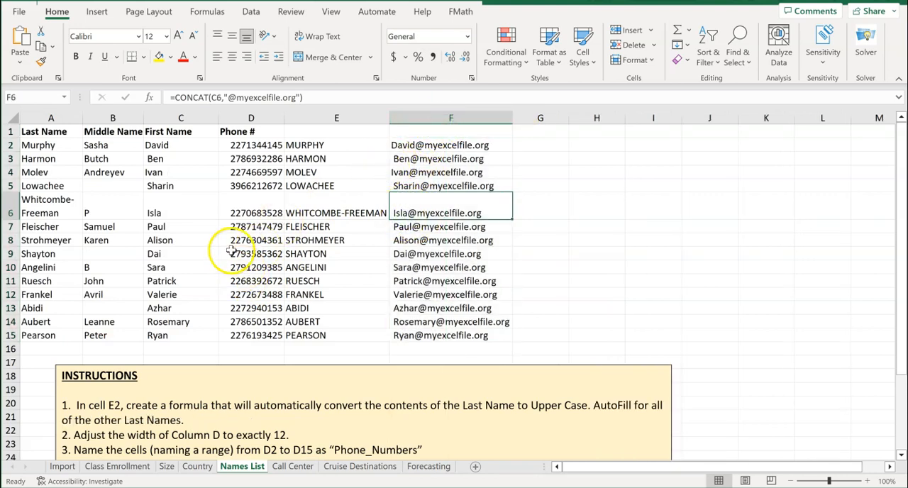
Set the horizontal alignment of A1 to A15, the Last Name data, to Left (Indent) with an indent of 2
scroll(201, 401, "down", 2)
scroll(201, 400, "down", 2)
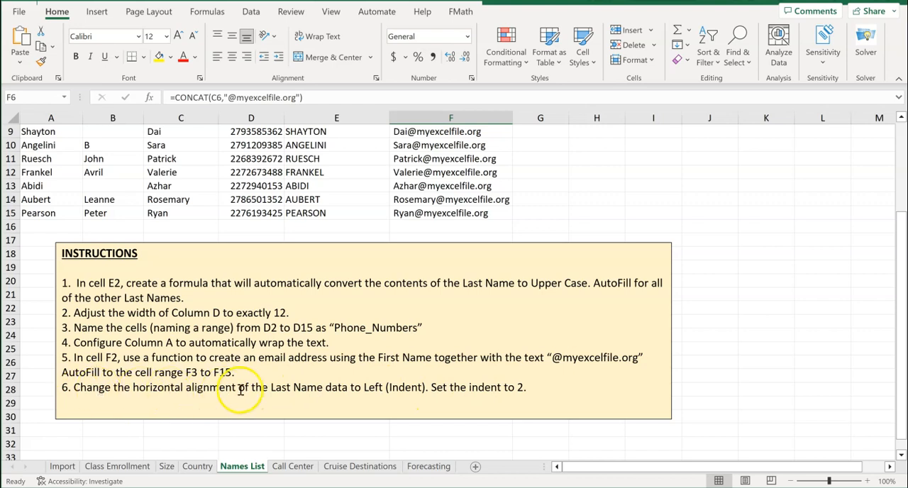
scroll(242, 389, "up", 3)
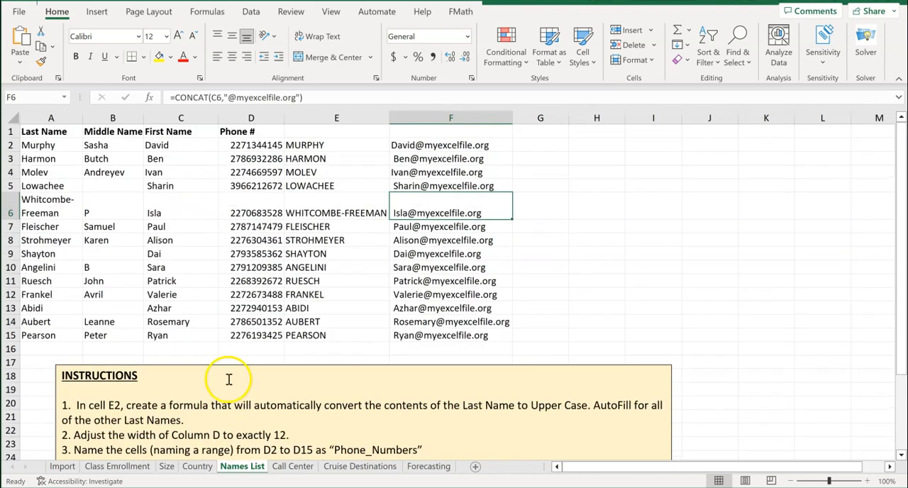
left_click_drag(47, 132, 42, 333)
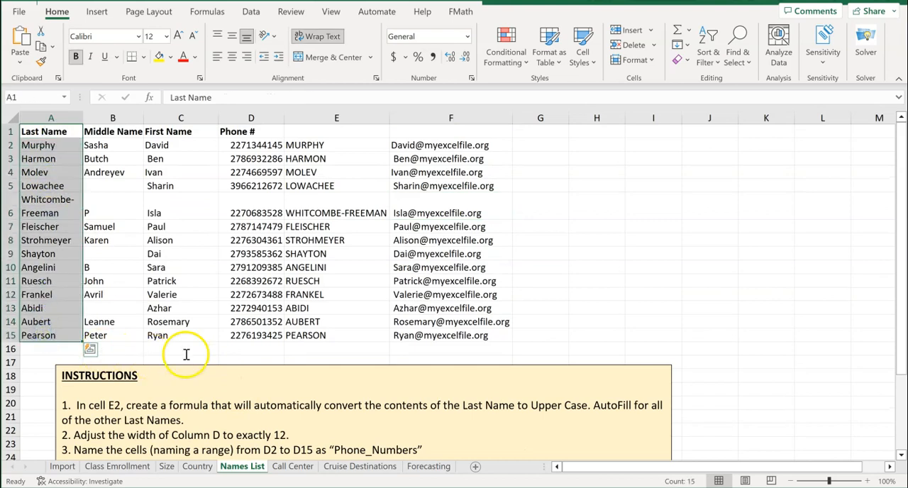
scroll(183, 355, "down", 3)
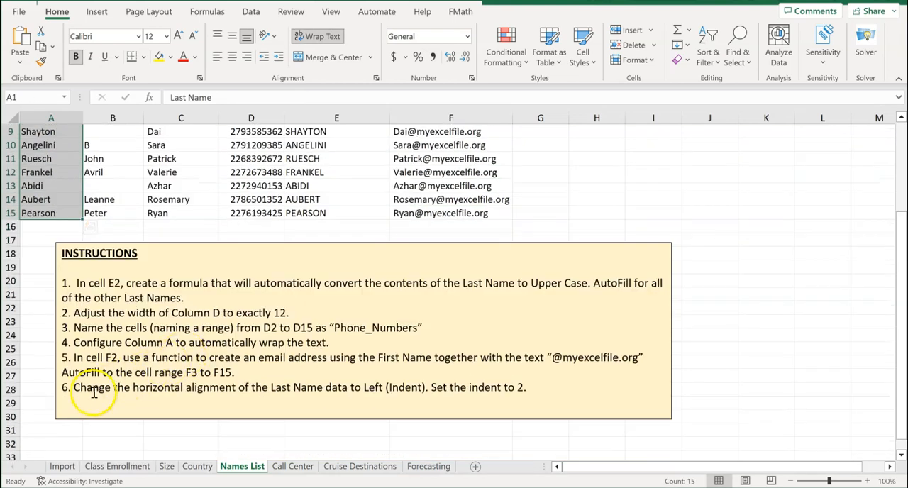
scroll(231, 368, "up", 3)
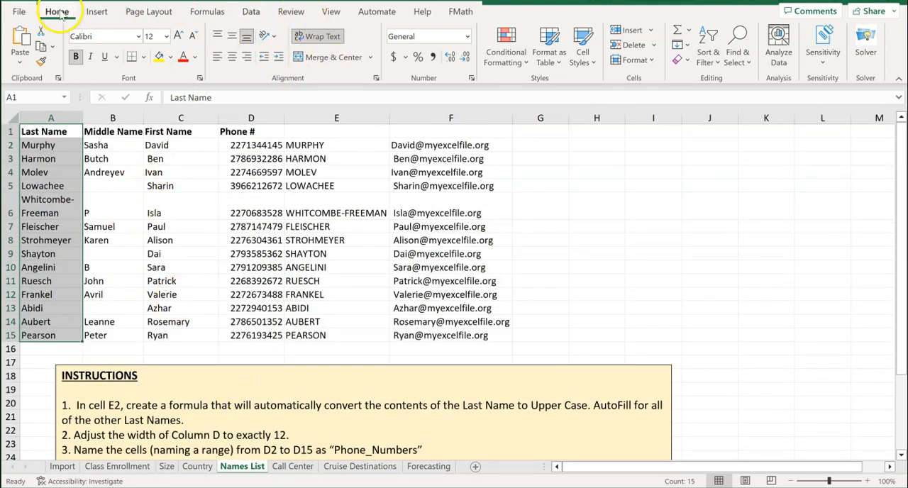
left_click(377, 78)
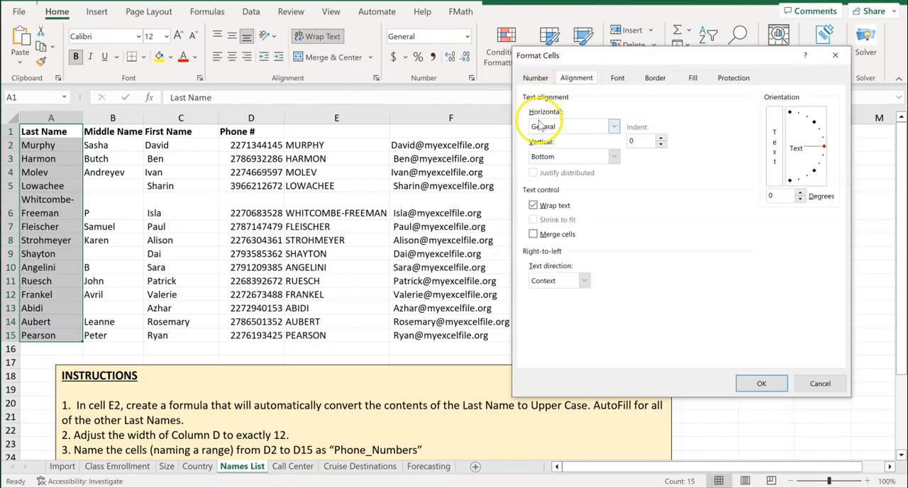
left_click(611, 125)
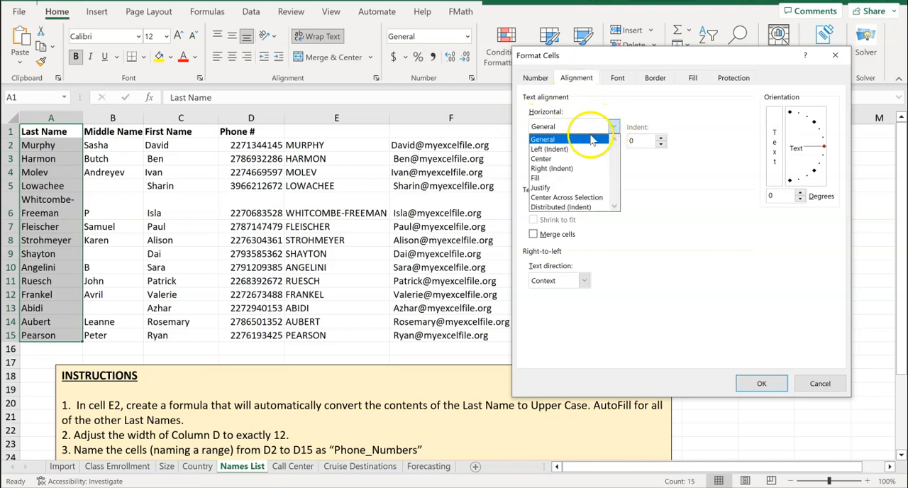
left_click(564, 149)
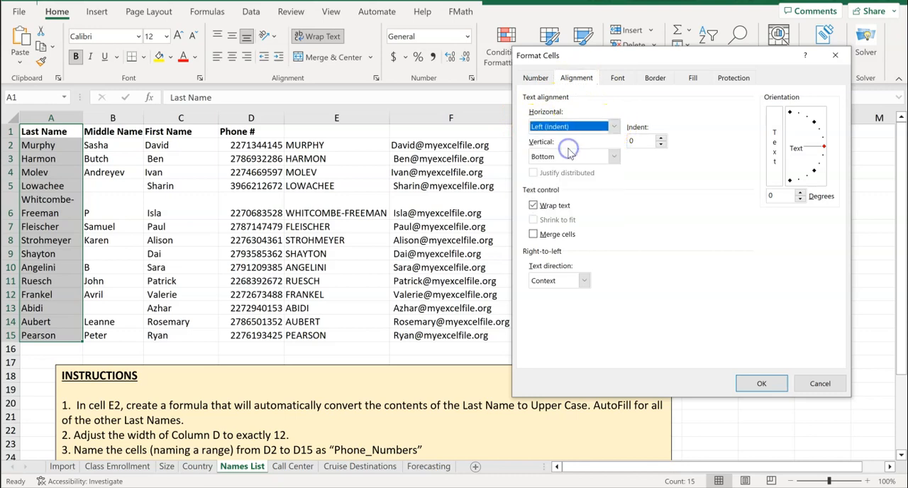
left_click(660, 139)
left_click(757, 383)
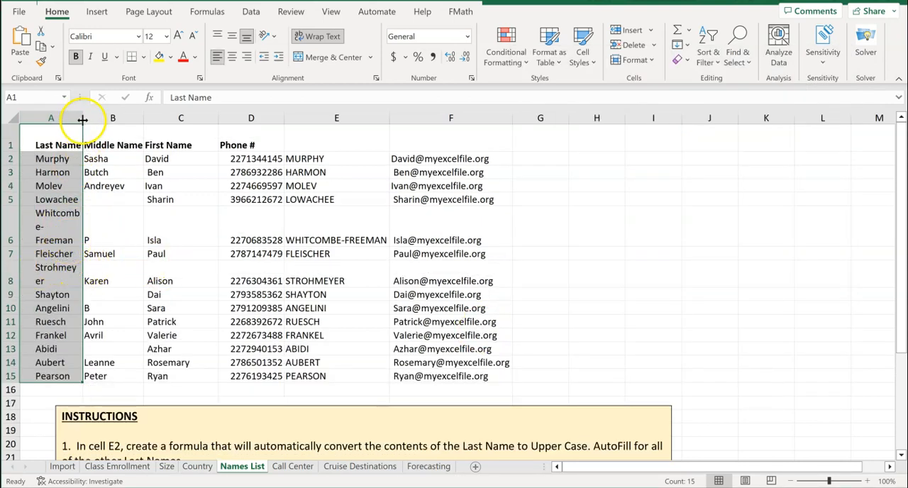
Widen column A slightly so the indented last names no longer break in the middle of a word
left_click_drag(82, 120, 97, 119)
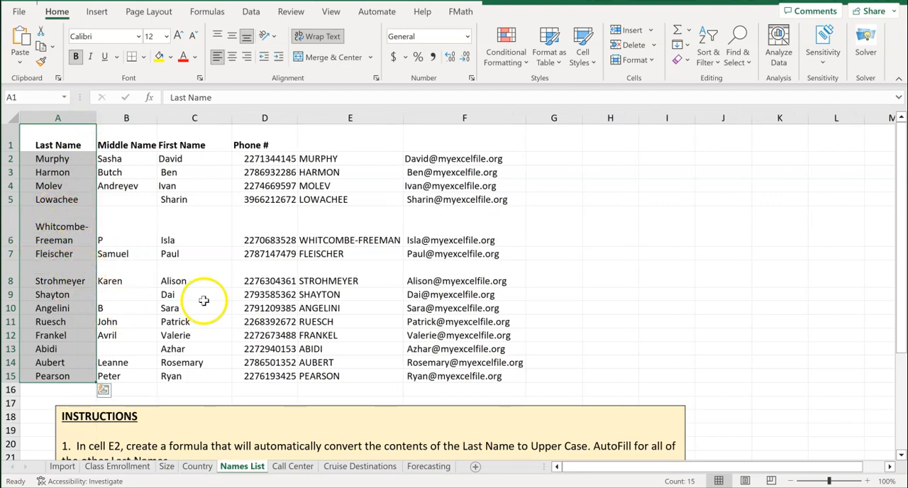
scroll(201, 301, "down", 2)
scroll(199, 301, "down", 2)
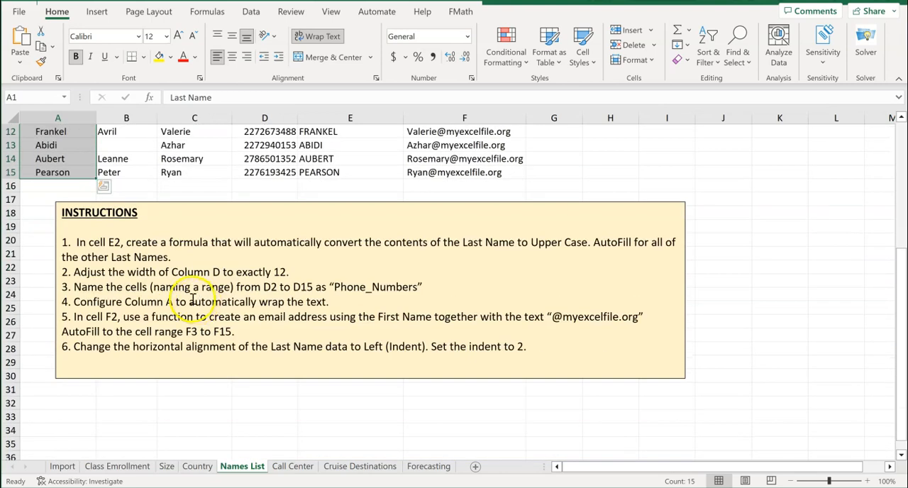
scroll(191, 302, "up", 3)
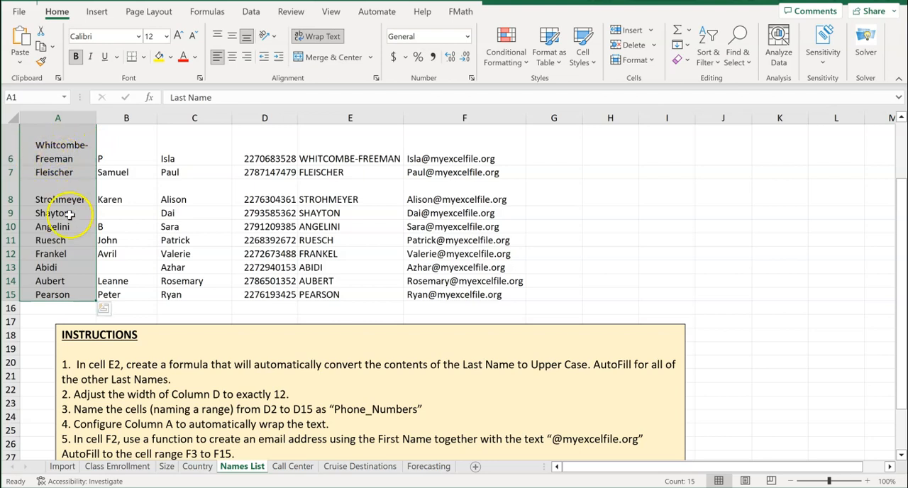
scroll(132, 291, "down", 2)
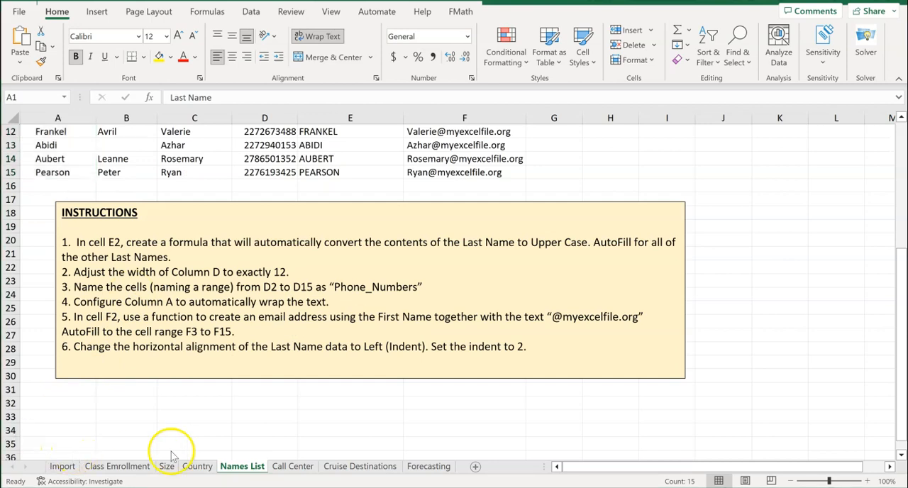
Open the Call Center sheet and examine its two monthly call data ranges and the exercise instructions
left_click(291, 467)
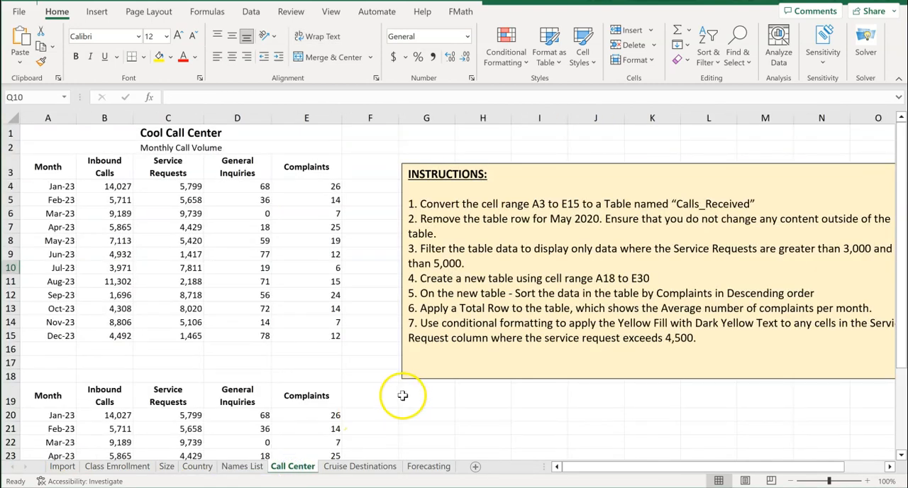
scroll(245, 401, "down", 5)
scroll(245, 400, "up", 4)
scroll(246, 399, "up", 1)
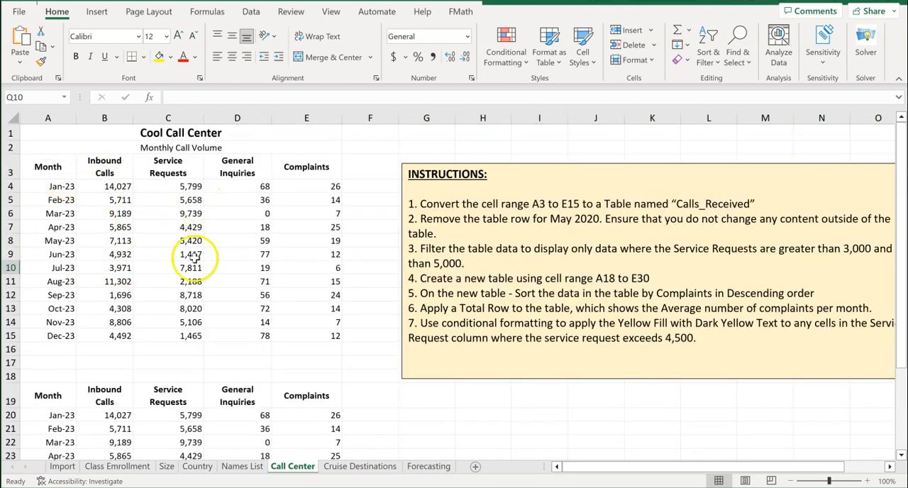
scroll(191, 284, "down", 3)
scroll(191, 271, "down", 1)
scroll(192, 271, "up", 3)
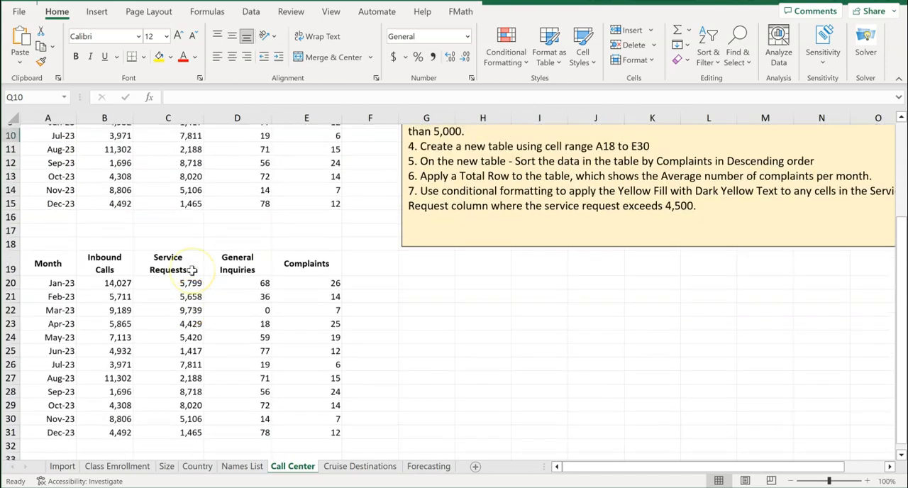
scroll(191, 271, "up", 1)
scroll(191, 271, "down", 4)
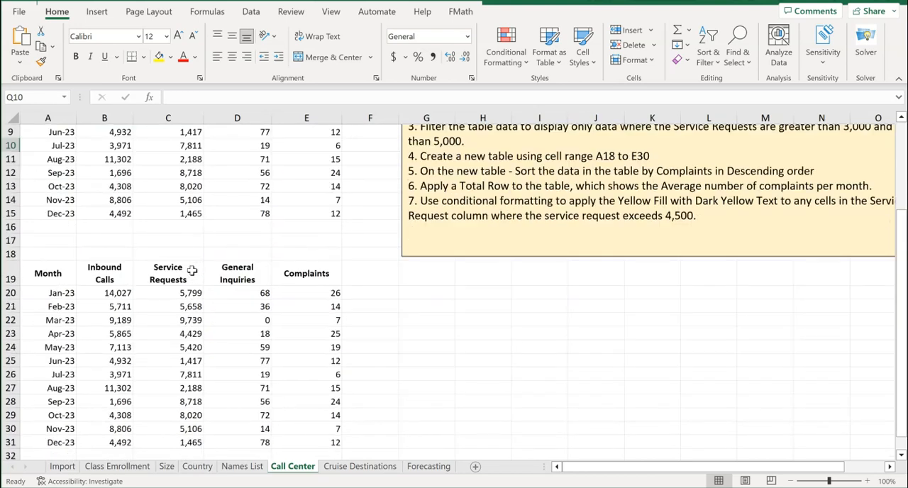
scroll(192, 271, "up", 4)
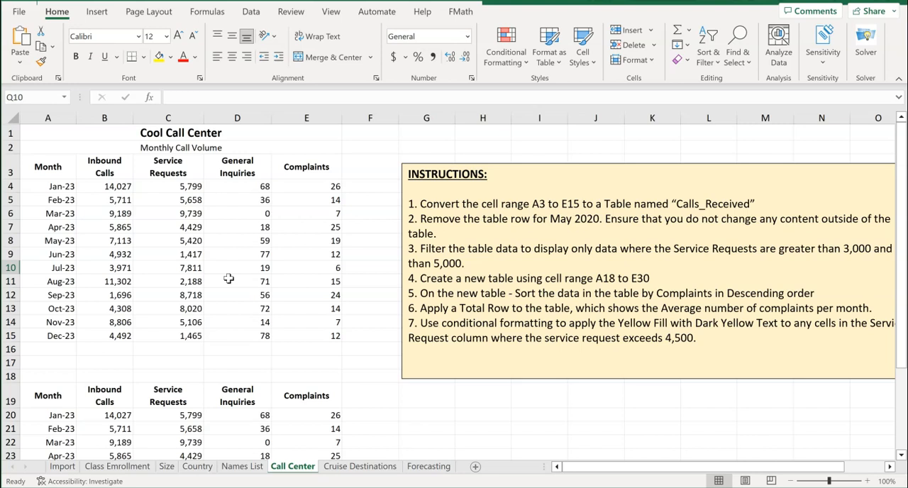
Convert the range A3:E15 into a table with headers and open its table name for editing
left_click(44, 169)
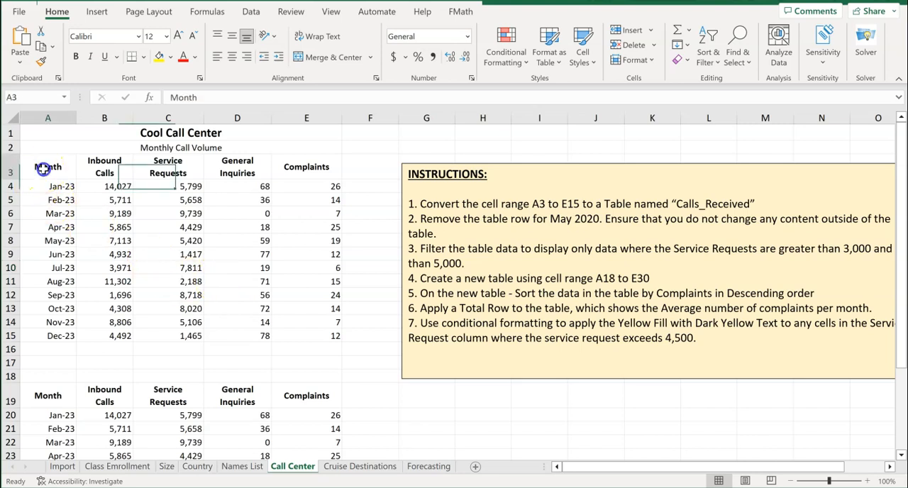
left_click_drag(44, 169, 291, 336)
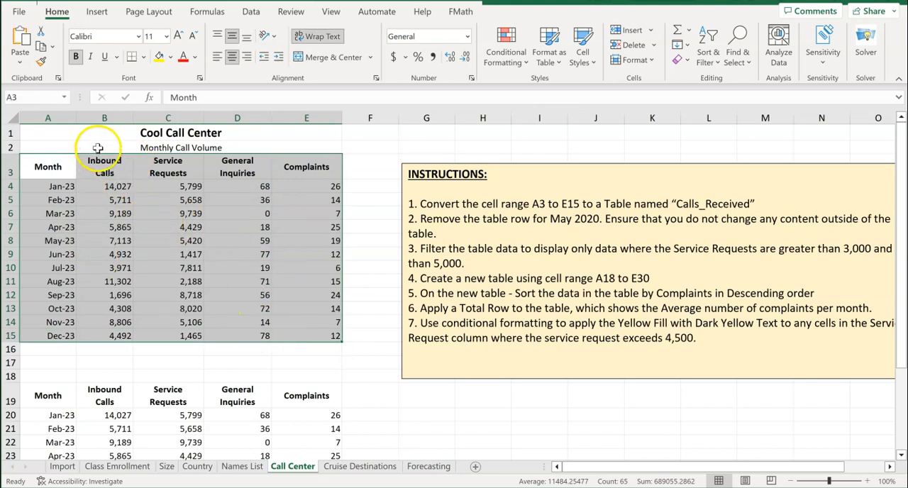
left_click(98, 14)
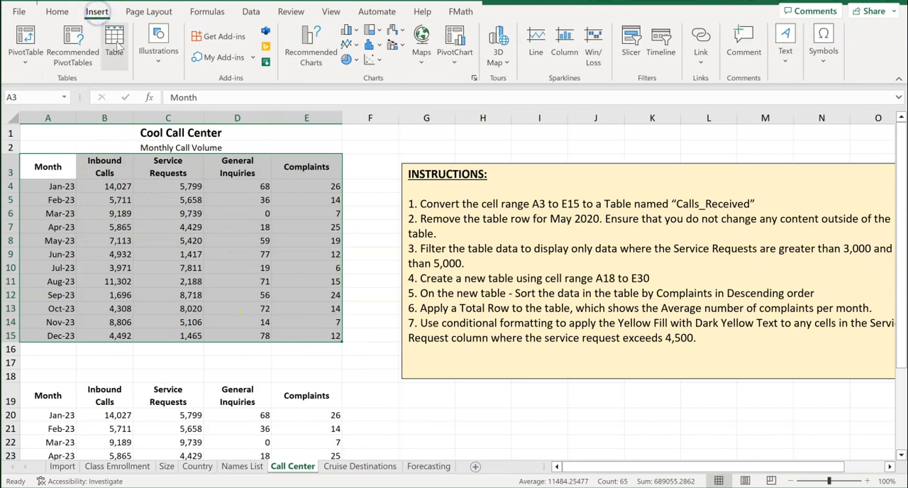
left_click(121, 48)
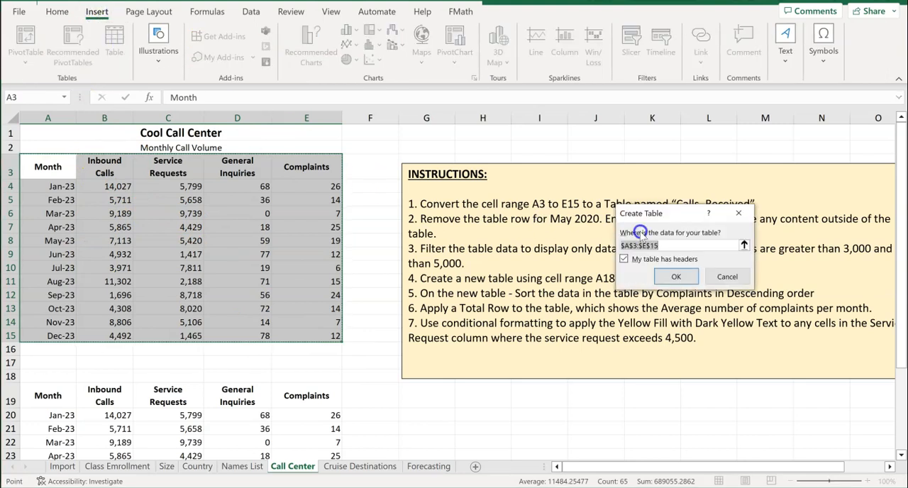
left_click(676, 277)
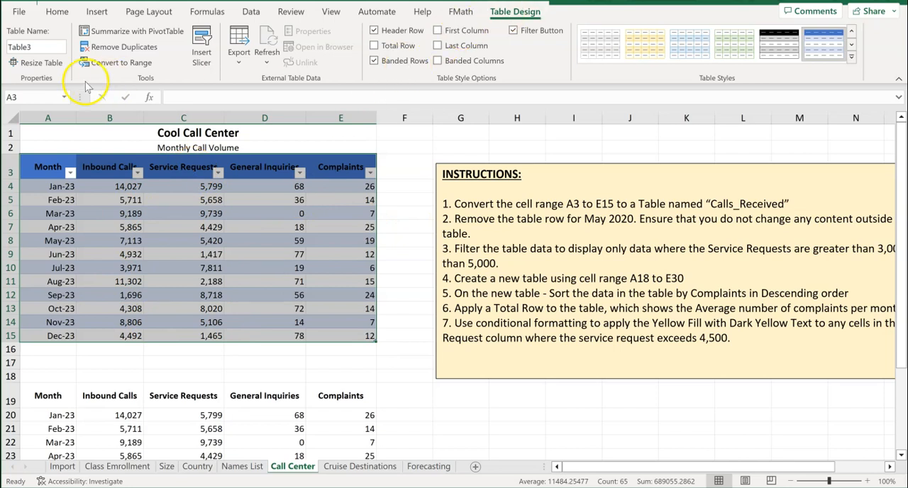
left_click(9, 46)
left_click(36, 48)
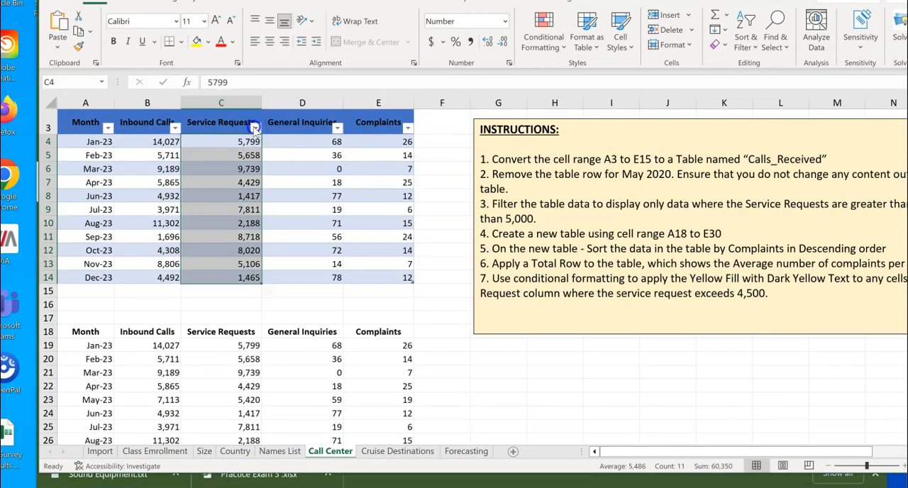
Filter the first table's Service Requests column to values greater than 3000 and less than 5000
left_click(255, 127)
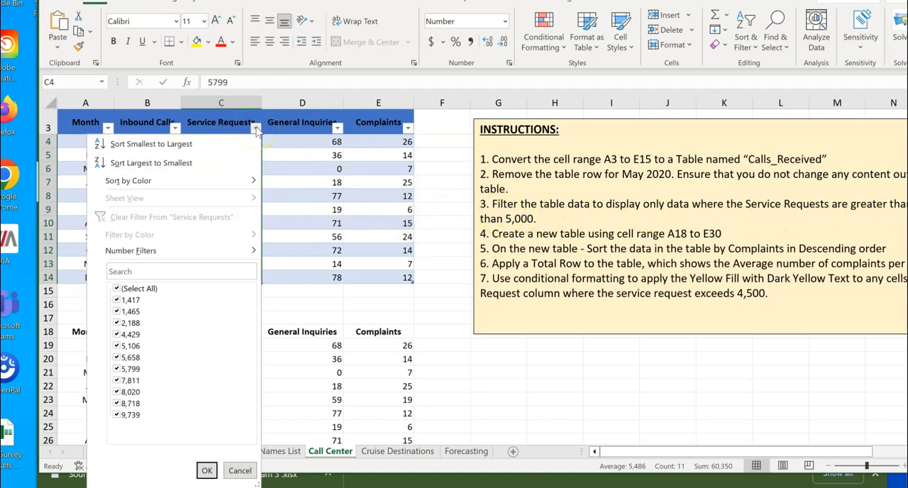
mouse_move(148, 254)
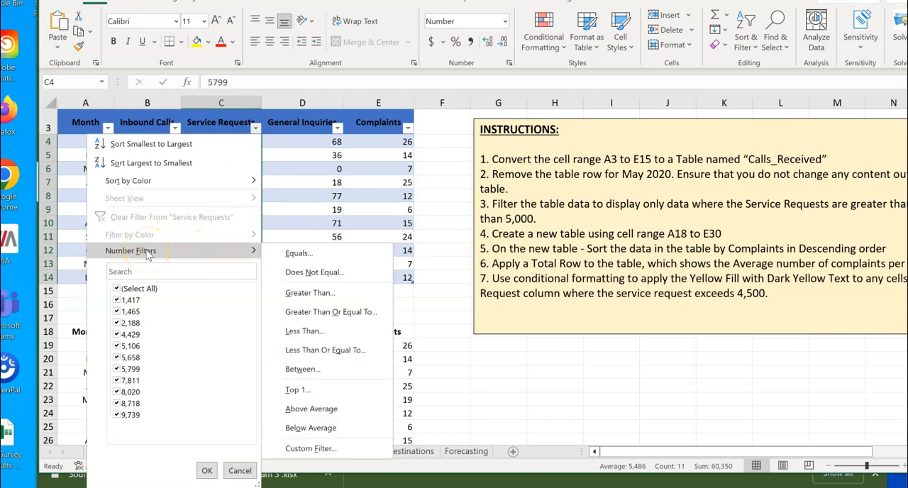
left_click(306, 370)
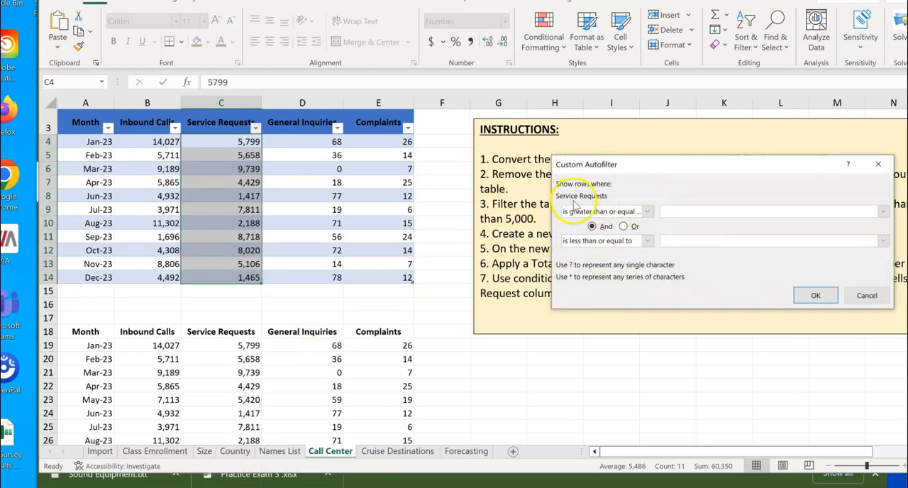
left_click(646, 212)
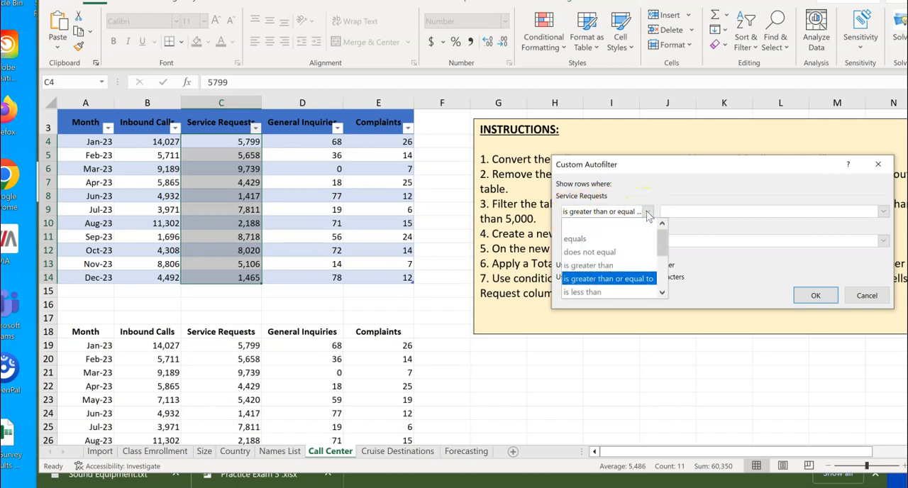
left_click(588, 265)
left_click(679, 210)
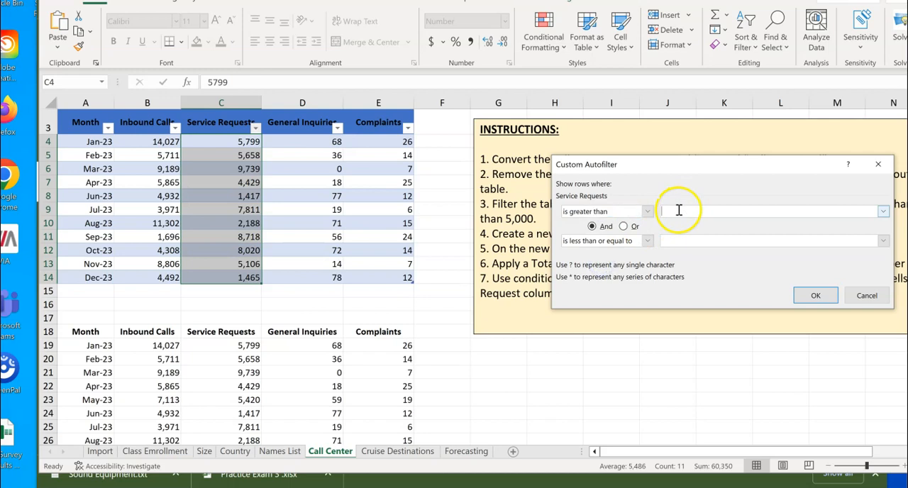
type("3000")
left_click(647, 240)
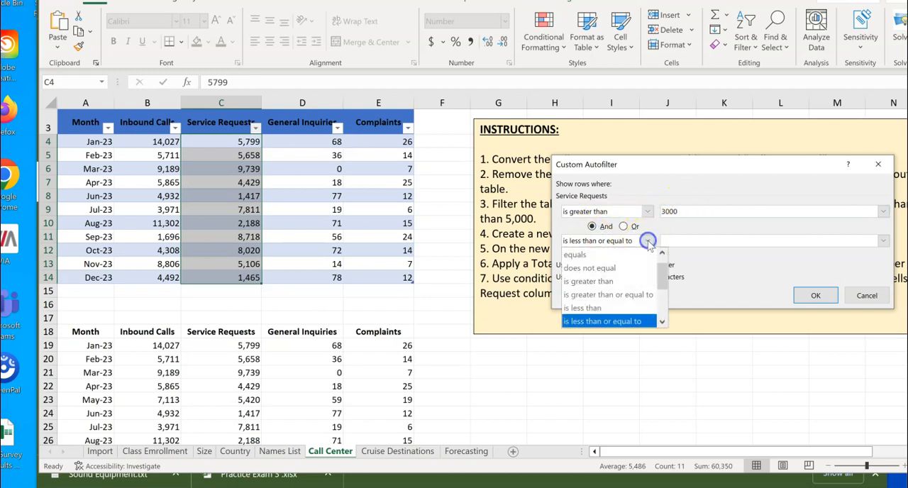
left_click(596, 308)
left_click(681, 242)
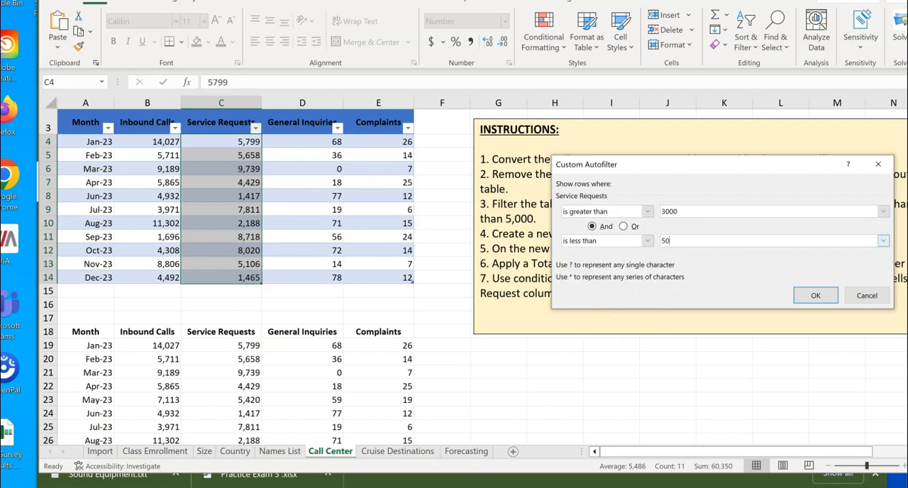
left_click(814, 296)
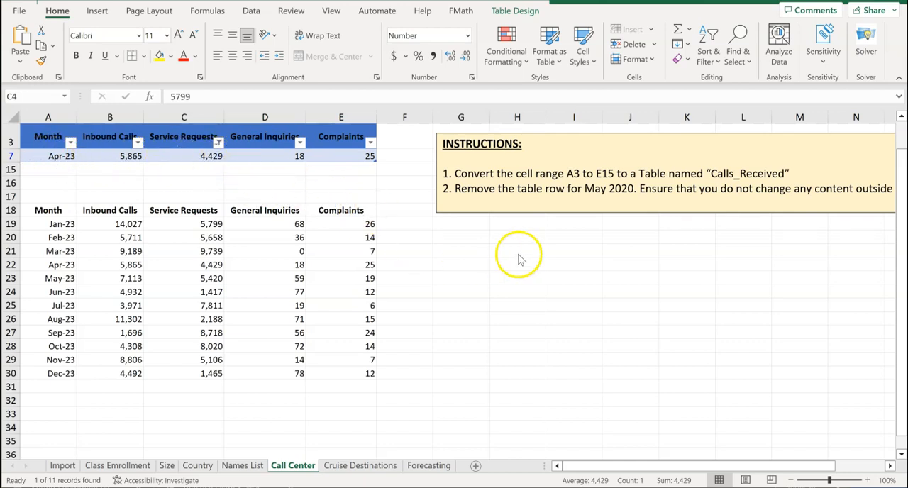
Stretch the instructions text box downward until all seven instructions fit inside it
scroll(508, 256, "up", 1)
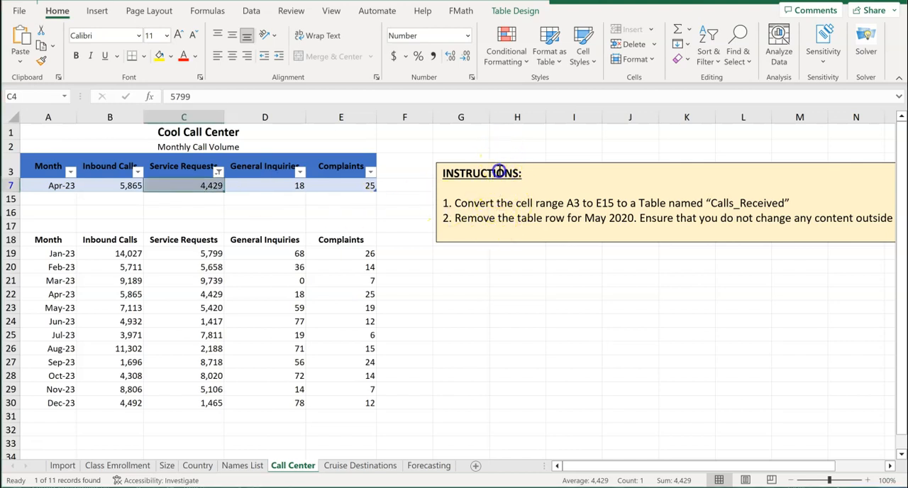
left_click(475, 234)
left_click_drag(698, 242, 691, 365)
left_click(510, 400)
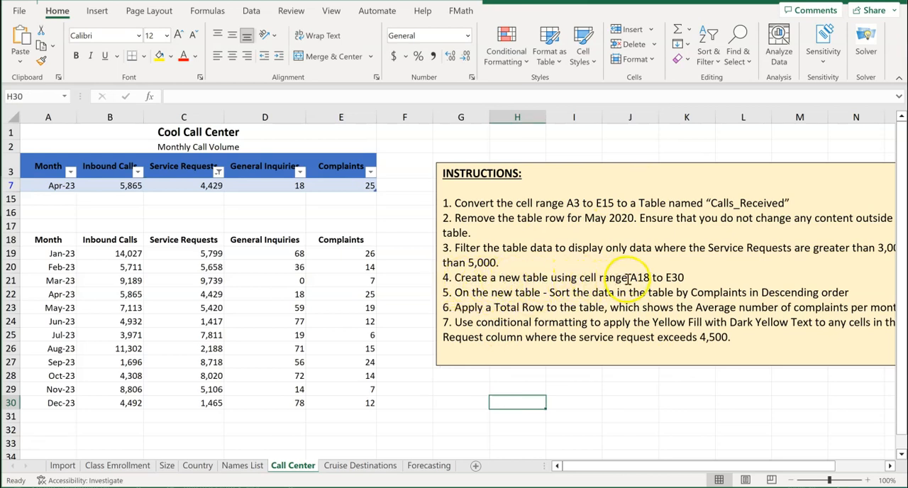
Convert the range A18:E30 into a second table, using row 18 as its headers
left_click_drag(71, 241, 348, 405)
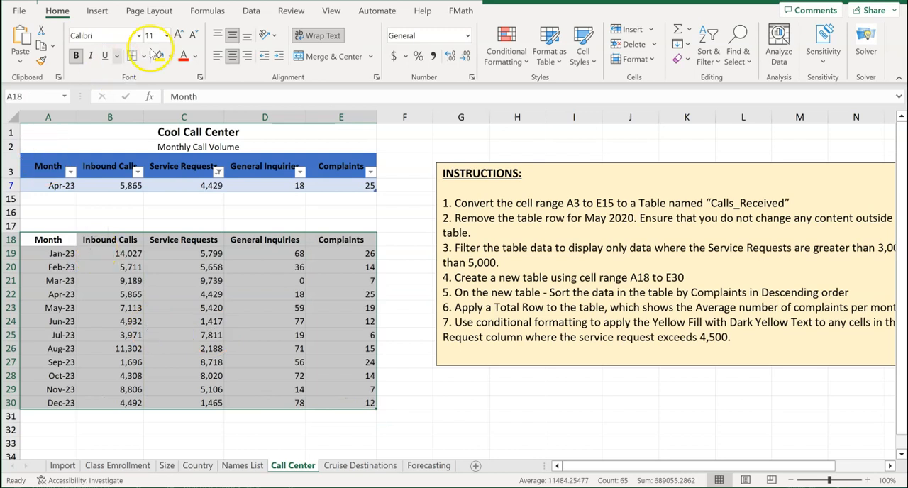
left_click(97, 12)
left_click(114, 43)
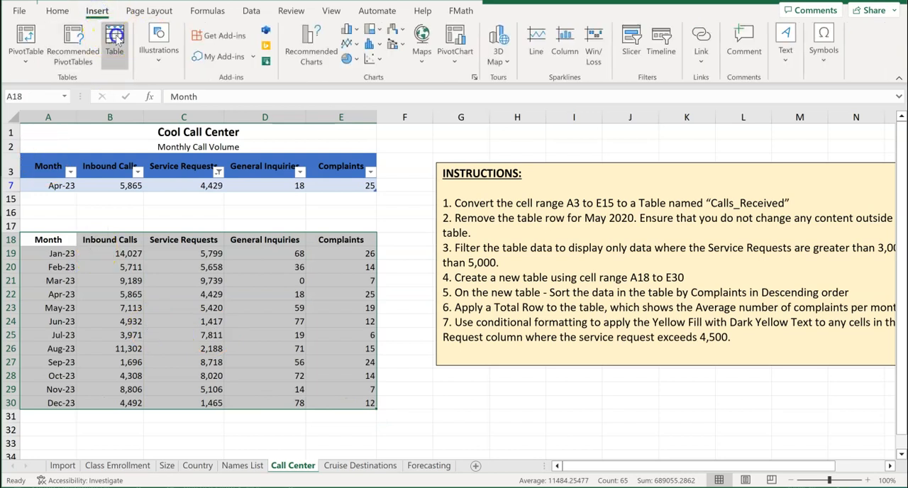
left_click(676, 276)
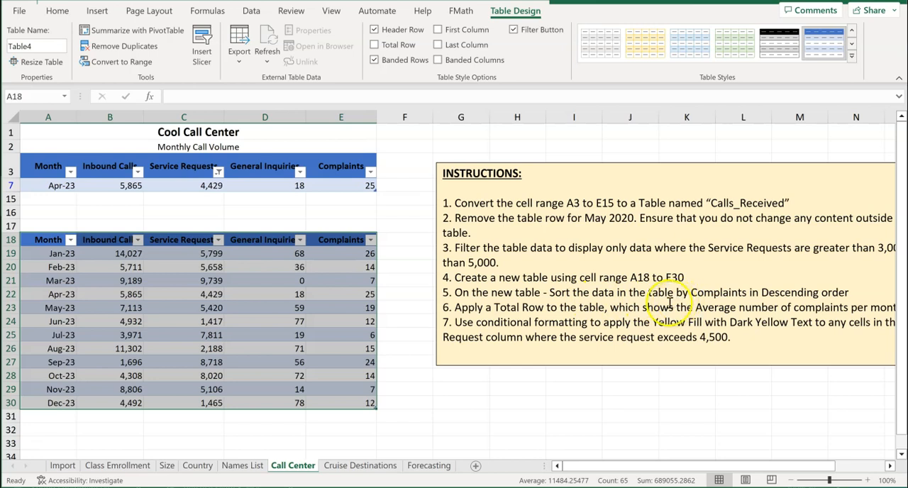
Sort the second table by Complaints on cell values, from Largest to Smallest
left_click(342, 241)
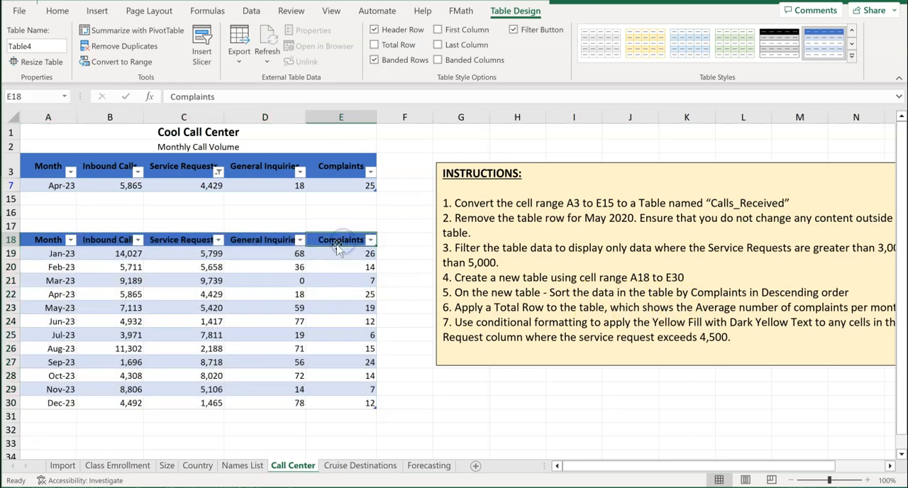
left_click(335, 254)
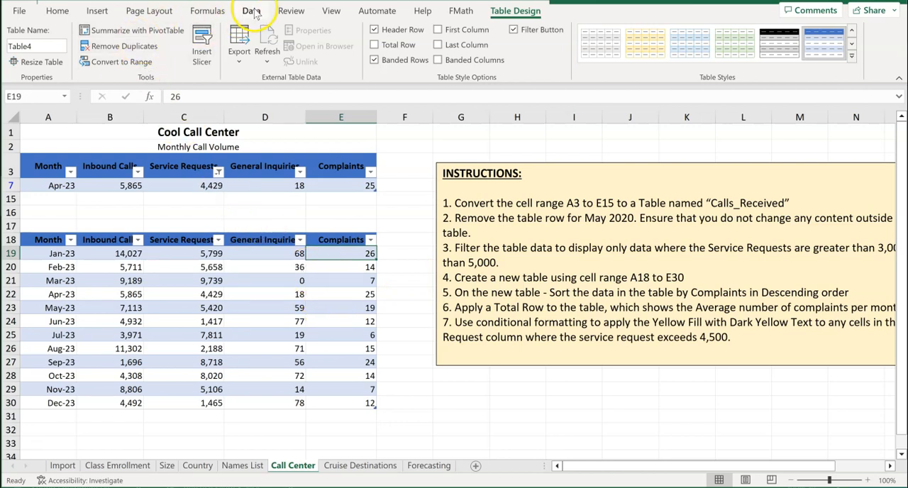
left_click(252, 11)
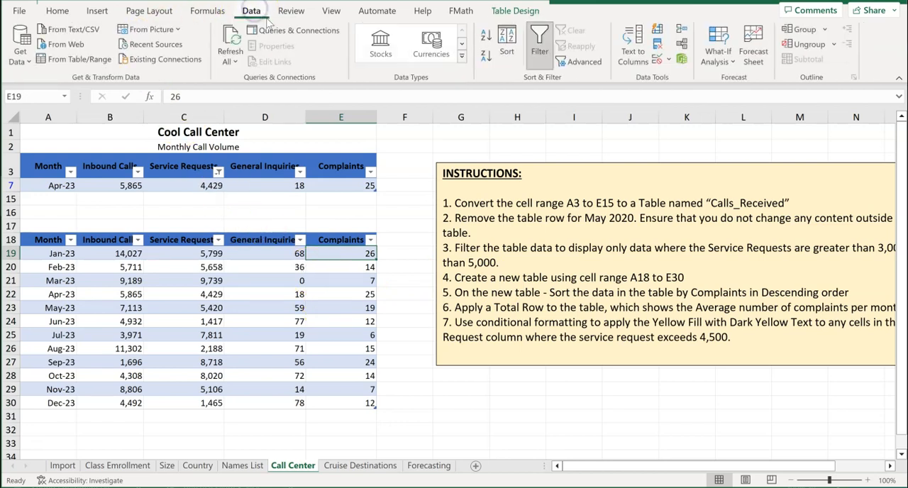
left_click(506, 43)
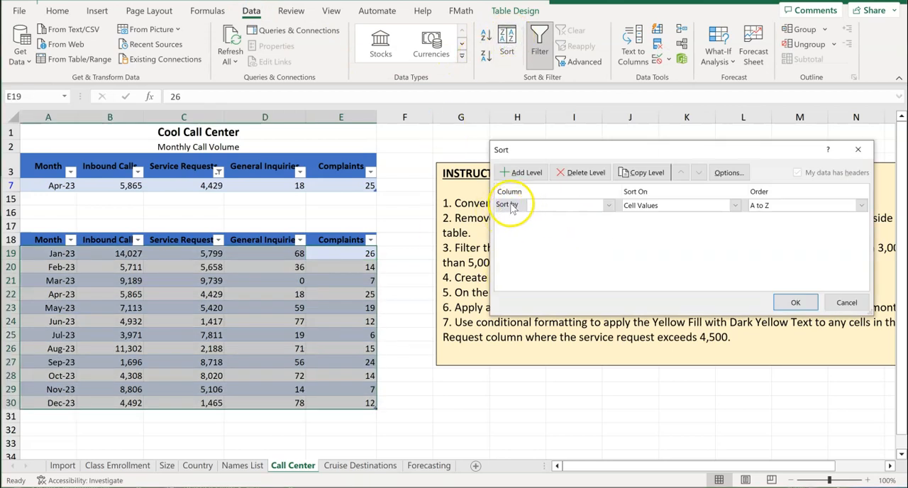
left_click(609, 205)
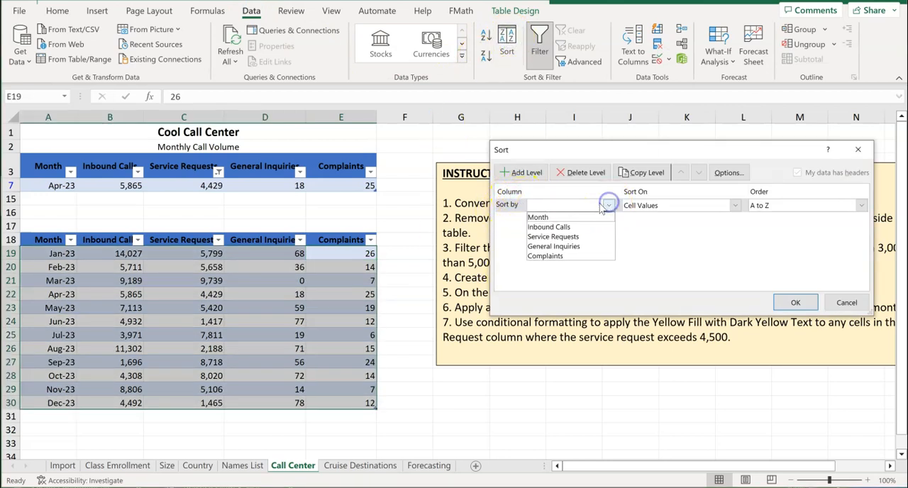
left_click(554, 257)
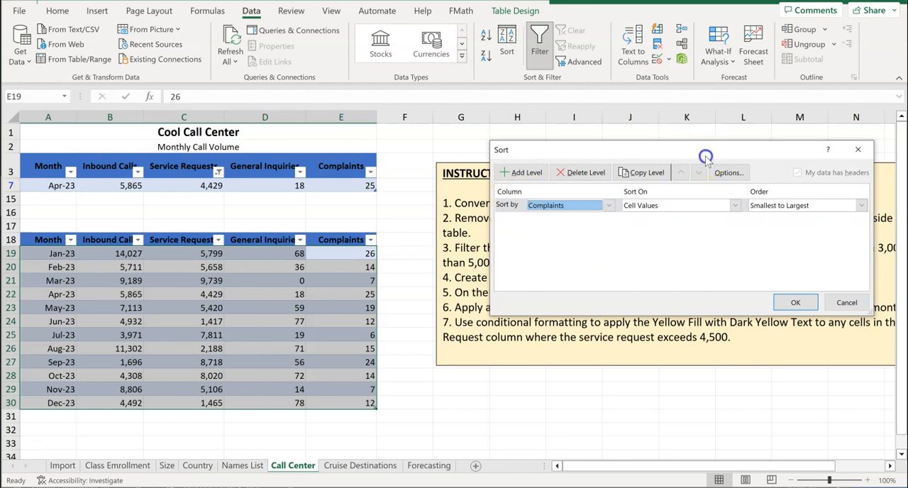
left_click_drag(701, 152, 644, 139)
left_click(804, 193)
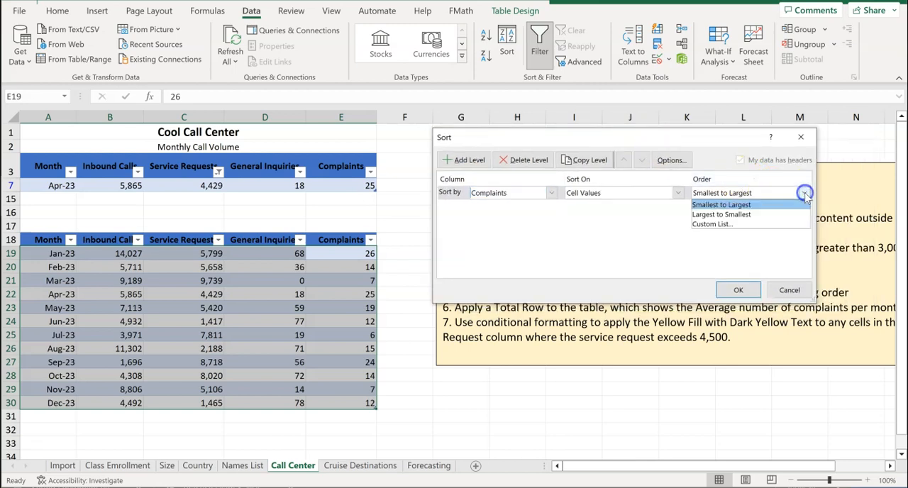
left_click(721, 214)
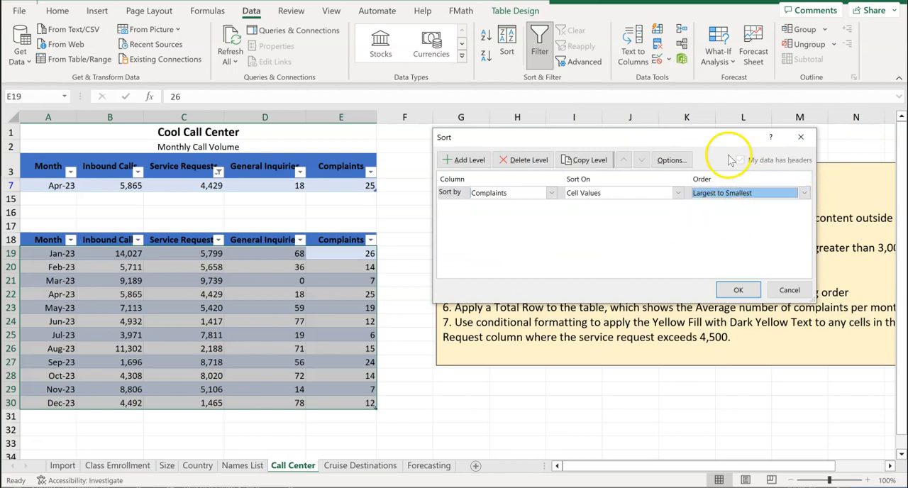
left_click(737, 290)
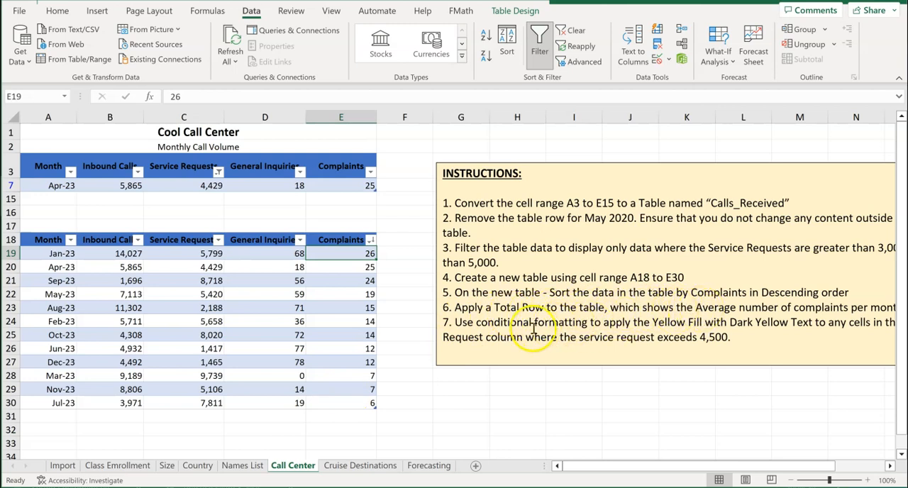
Add a Total Row to the second table and set its Complaints cell to calculate the Average
left_click(272, 311)
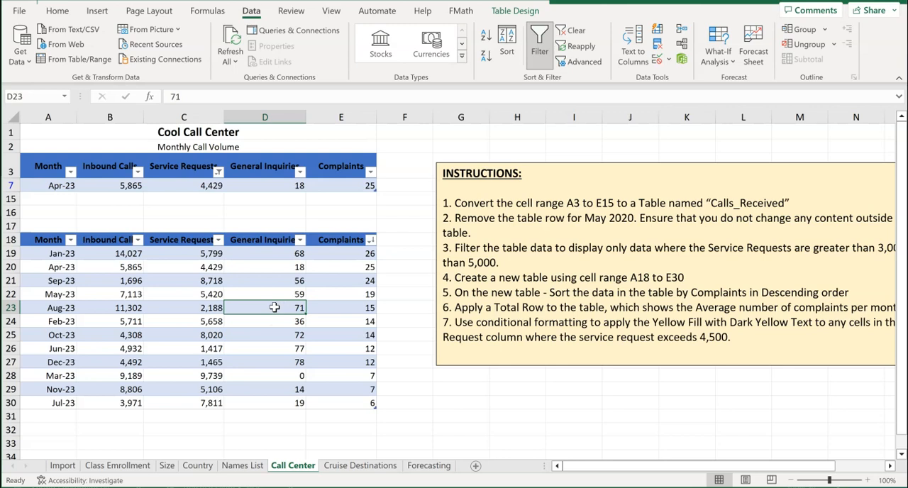
left_click(513, 11)
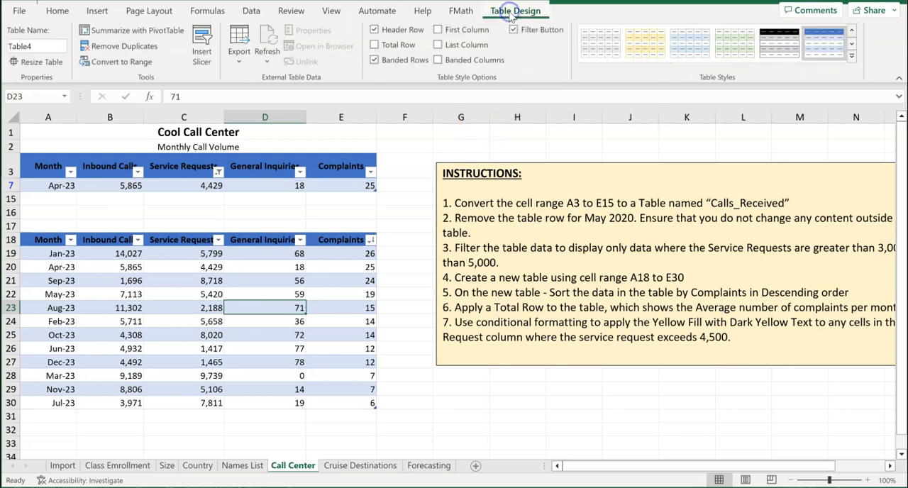
left_click(374, 44)
left_click(414, 401)
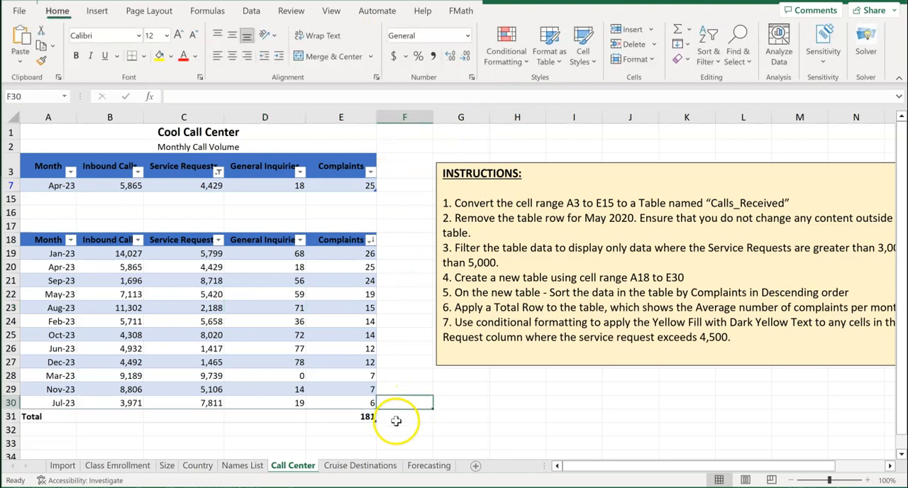
left_click(344, 417)
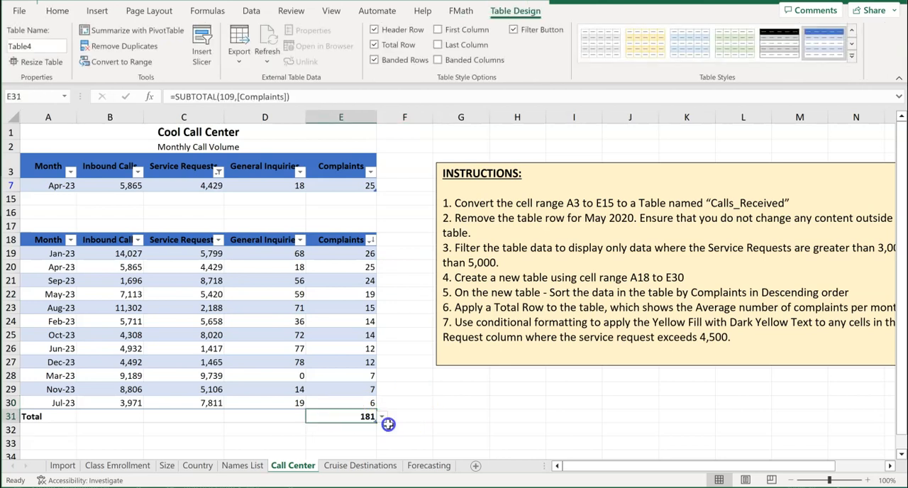
left_click(382, 419)
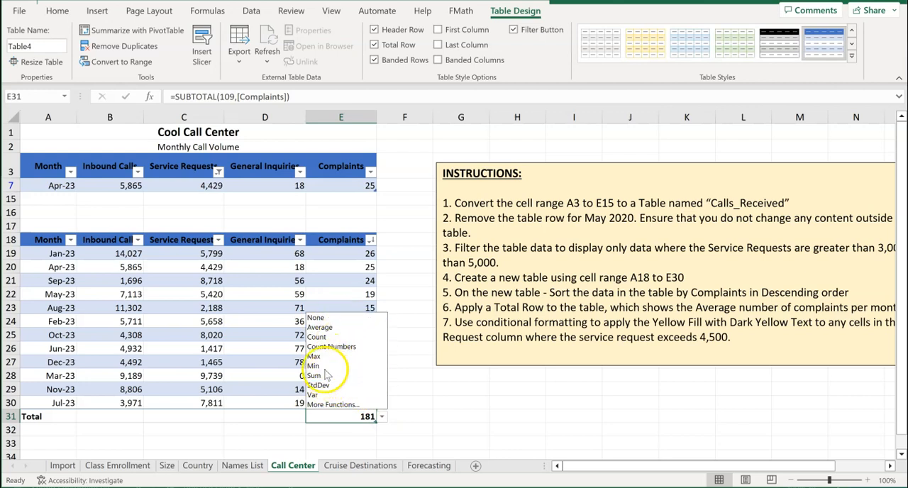
left_click(324, 327)
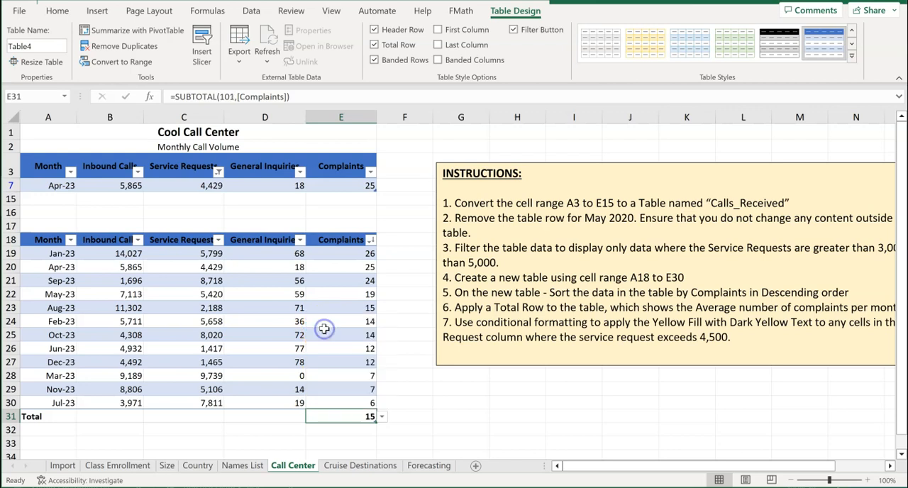
left_click(452, 426)
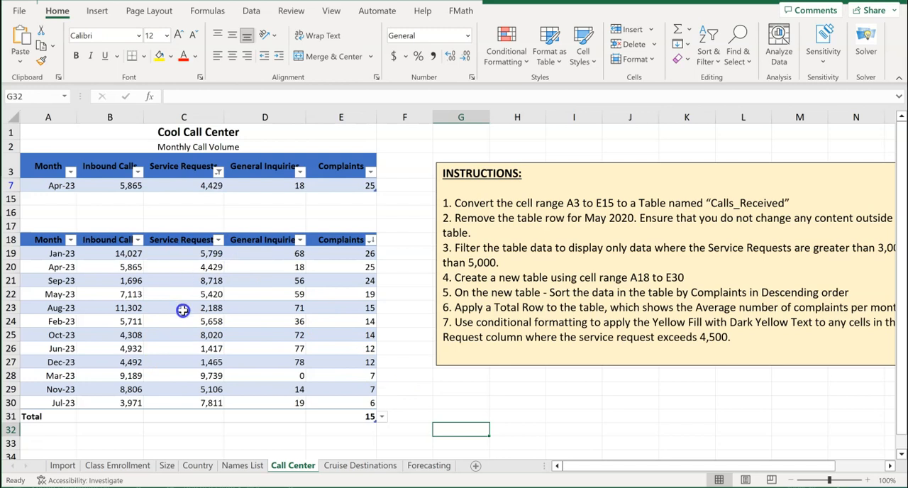
Highlight the second table's Service Requests values in C19:C30 that are greater than 4500 with Yellow Fill with Dark Yellow Text
left_click_drag(189, 253, 186, 399)
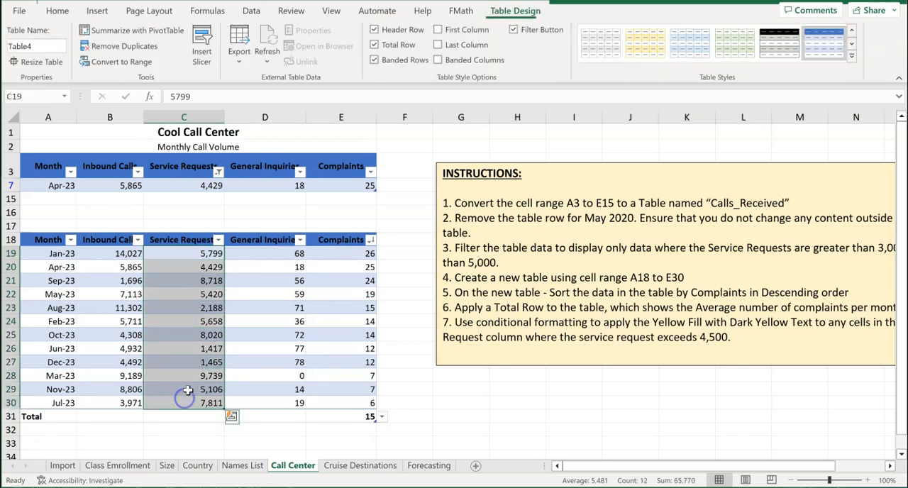
left_click(59, 11)
left_click(509, 52)
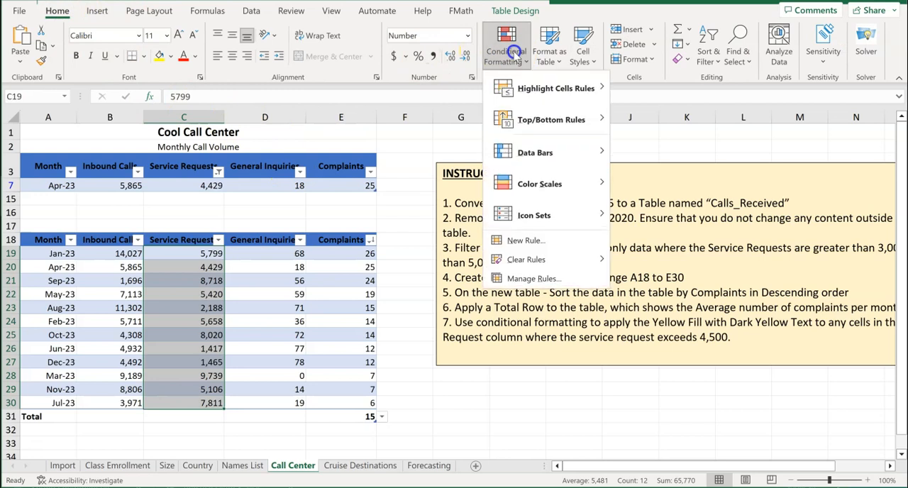
mouse_move(537, 90)
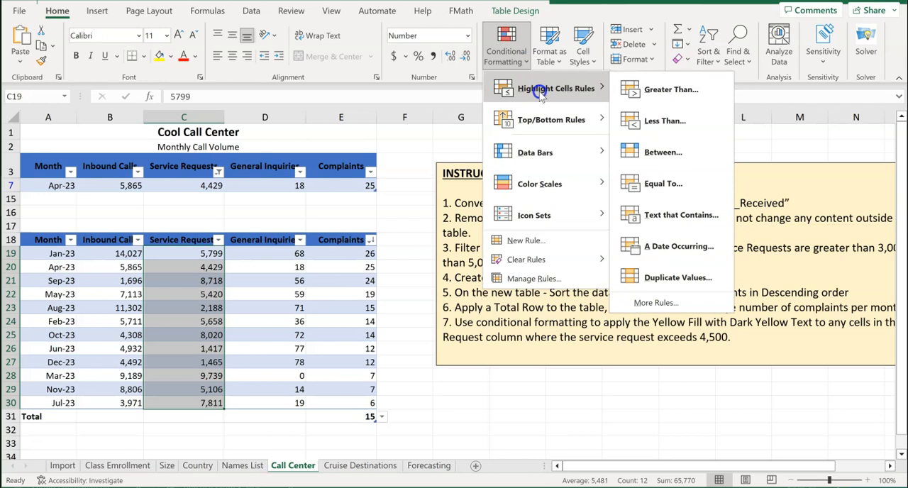
left_click(646, 90)
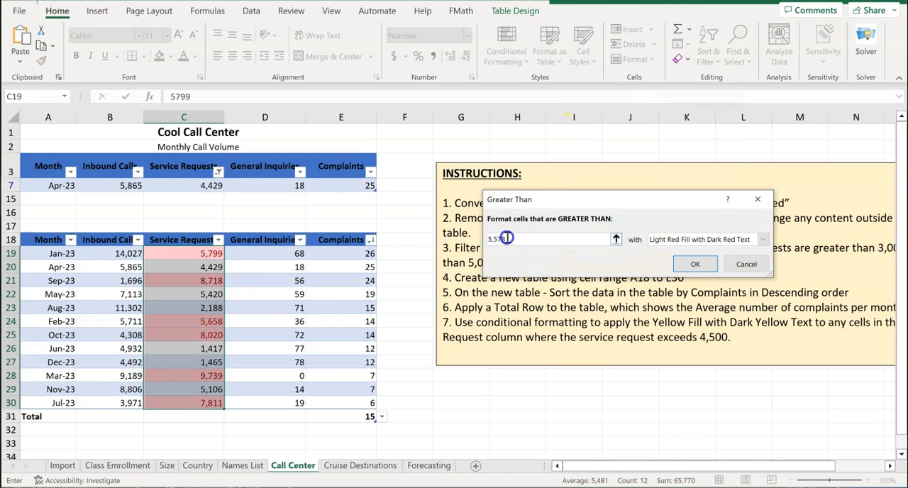
type("45")
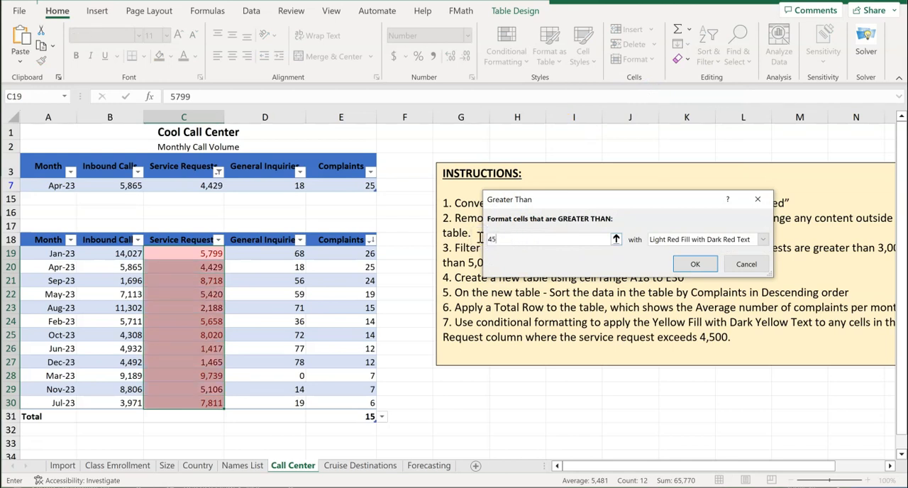
type("00")
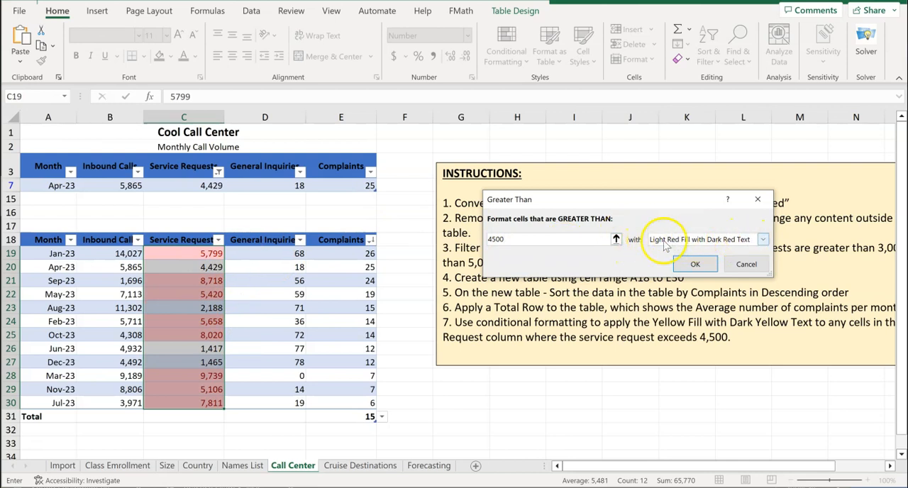
left_click(763, 241)
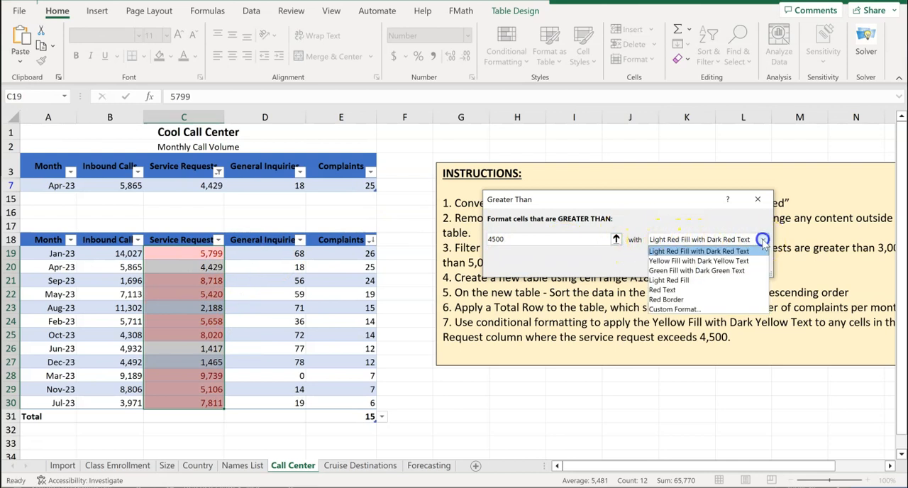
left_click(730, 261)
left_click(693, 263)
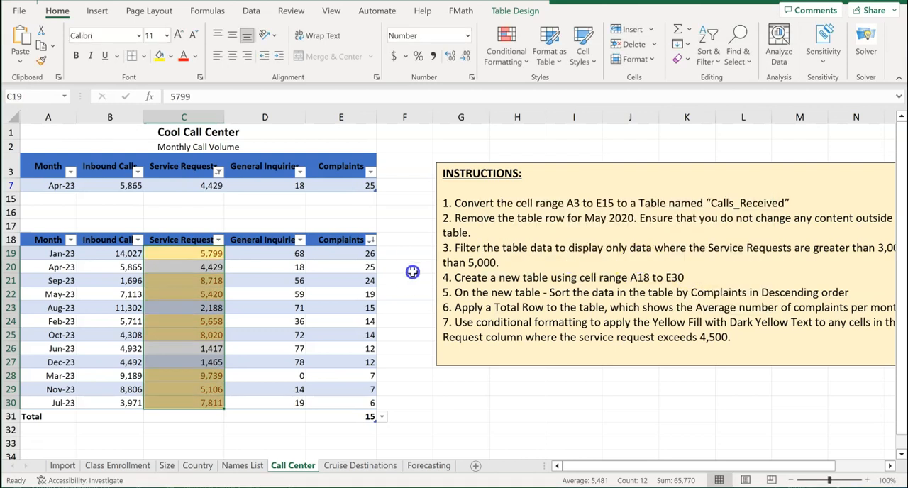
left_click(416, 268)
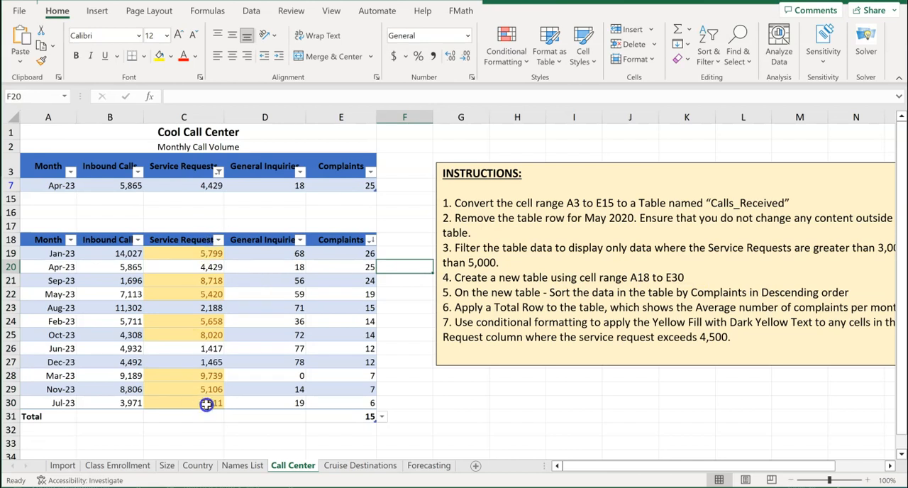
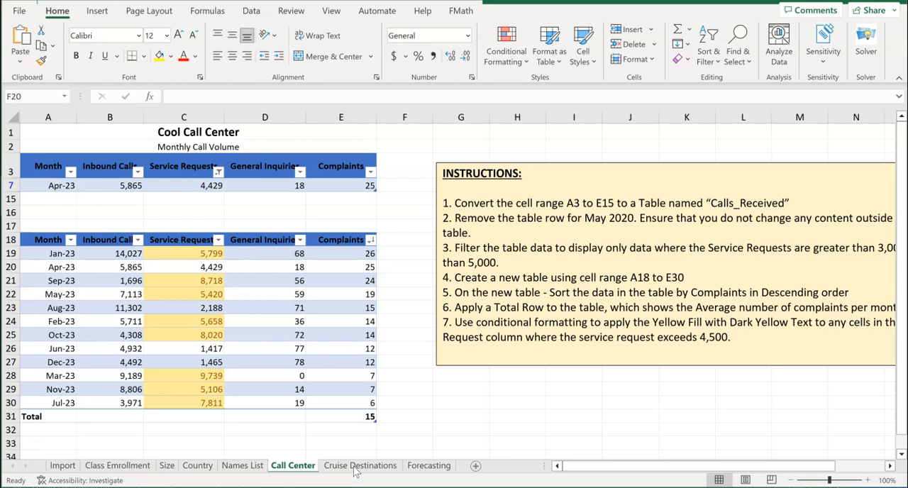
On the Cruise Destinations sheet, merge and center the title across the cell range A1:G1
left_click(357, 467)
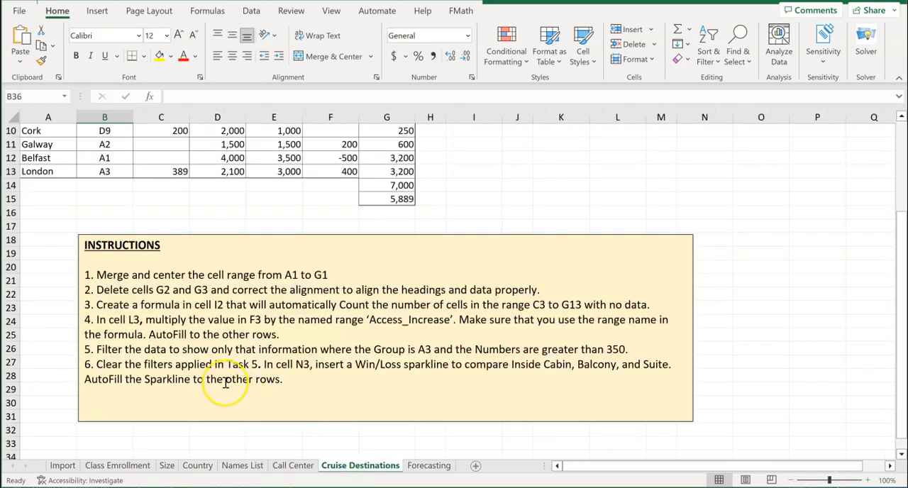
scroll(225, 381, "down", 1)
scroll(227, 379, "up", 4)
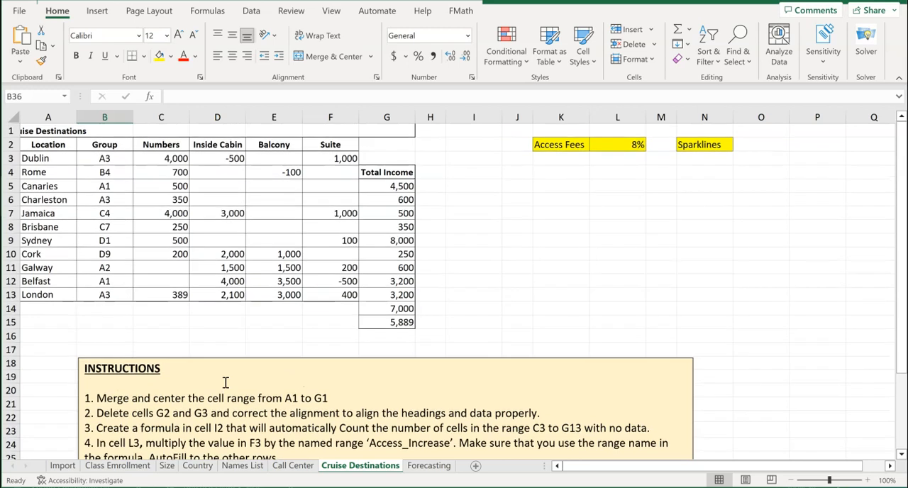
scroll(225, 383, "down", 2)
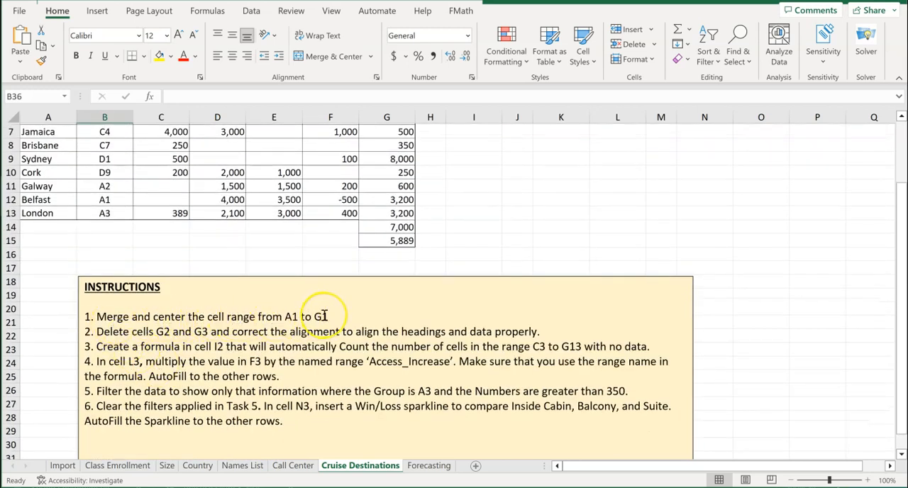
scroll(326, 323, "down", 1)
scroll(324, 314, "up", 3)
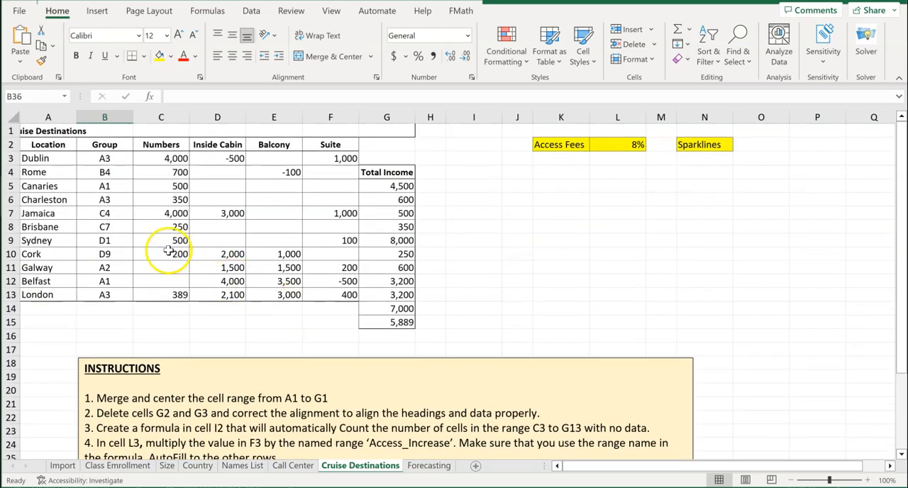
left_click(36, 131)
left_click_drag(35, 131, 368, 129)
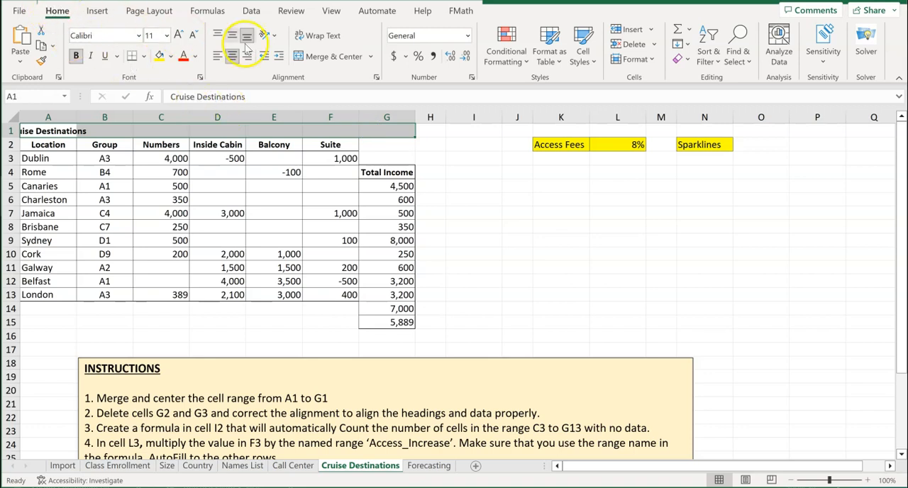
left_click(334, 58)
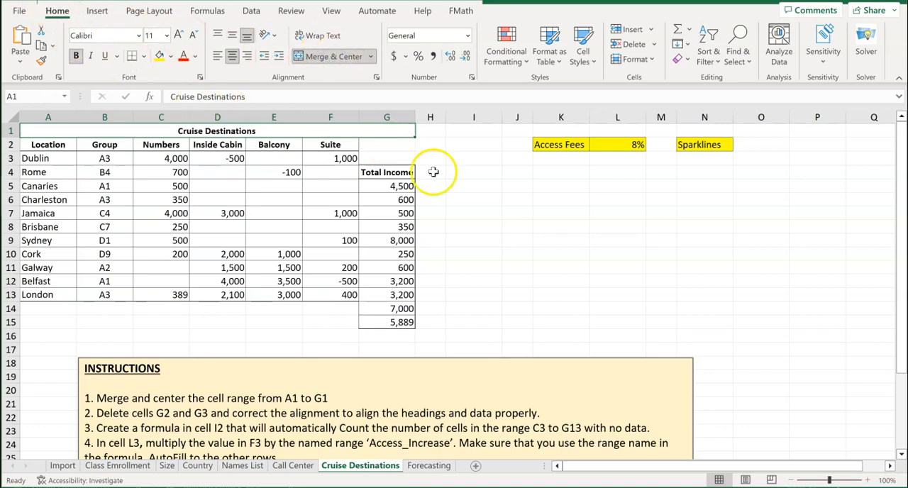
left_click(457, 185)
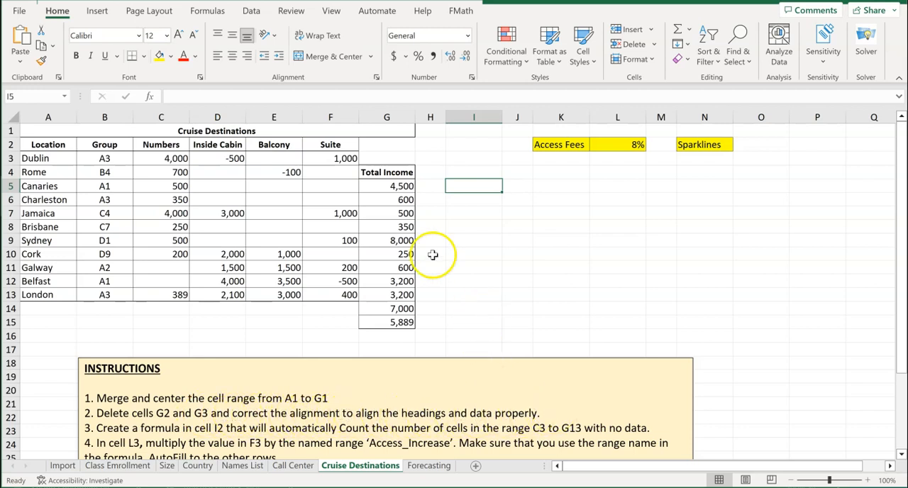
Delete the empty cells G2 and G3, shifting the cells below up so the Total Income column lines up with its rows
left_click(393, 144)
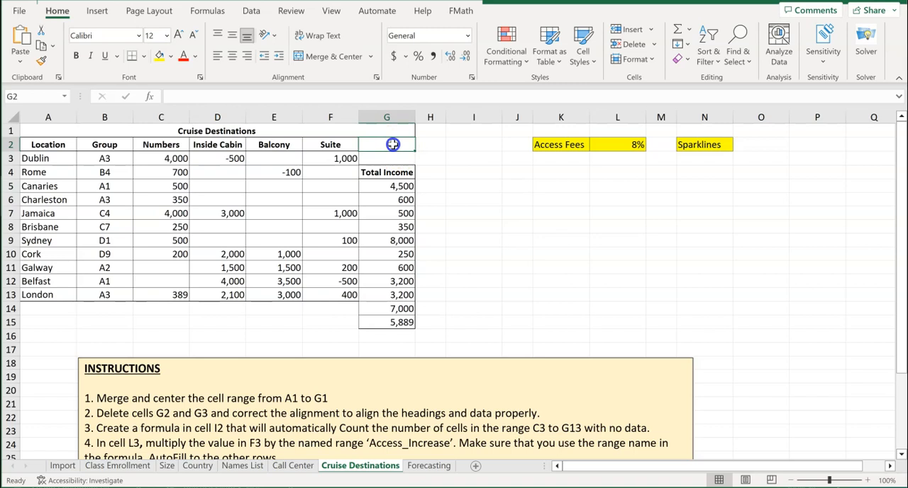
left_click_drag(393, 144, 391, 160)
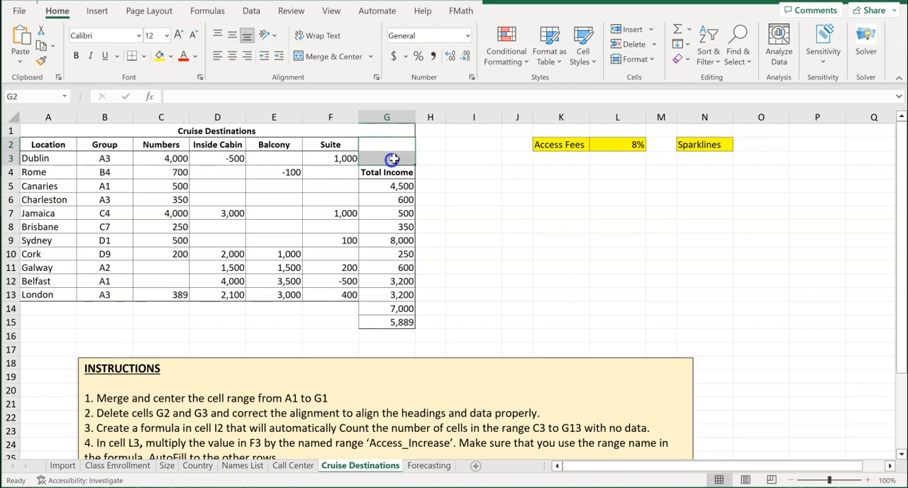
right_click(395, 158)
left_click(431, 266)
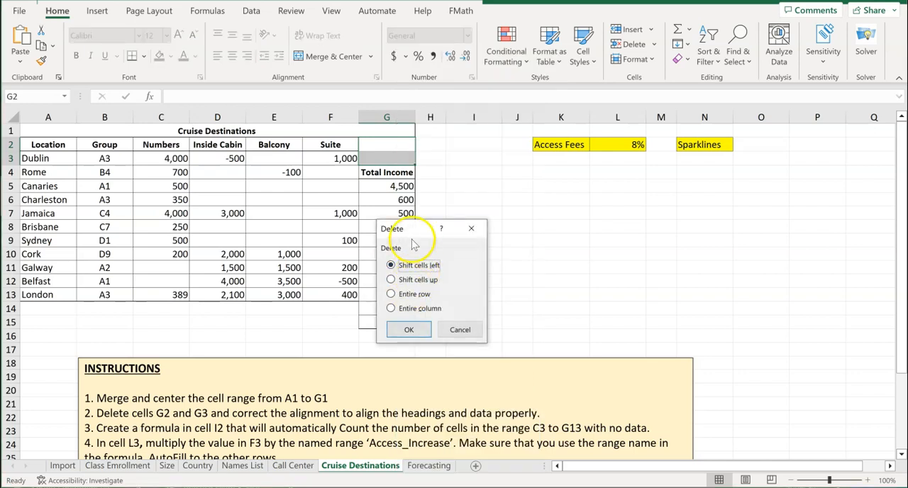
left_click(393, 281)
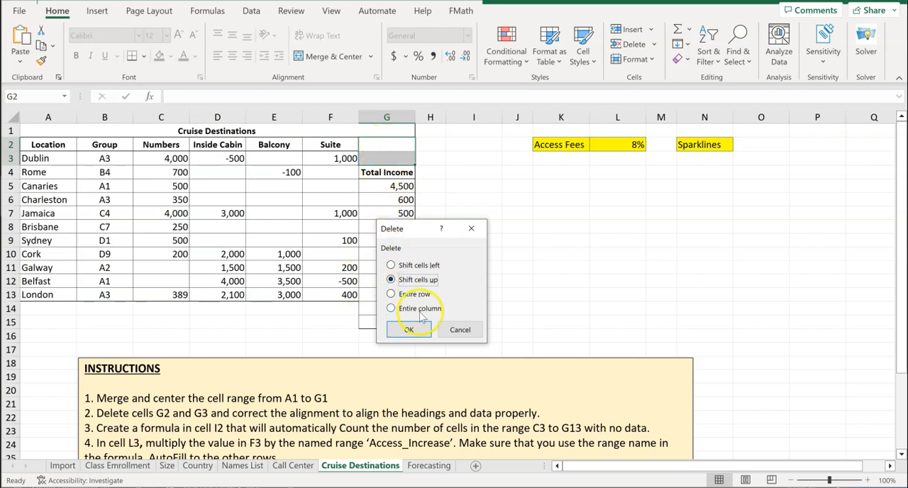
left_click(408, 330)
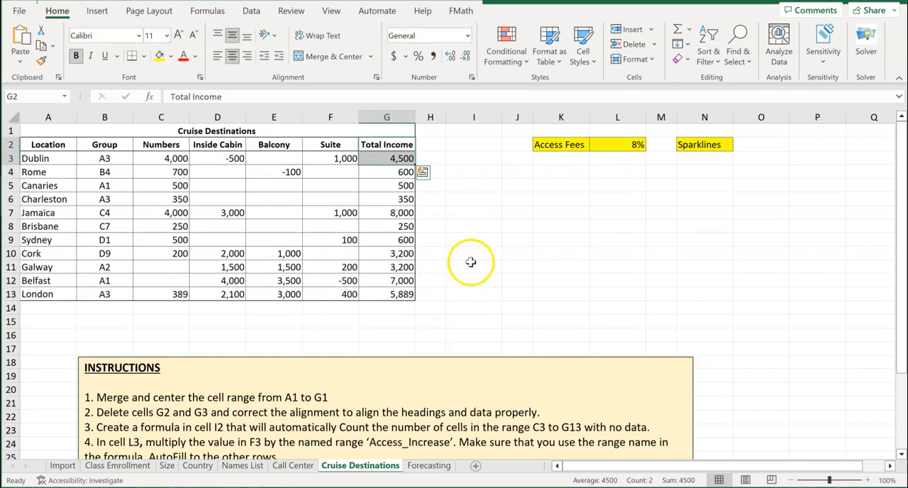
left_click(473, 254)
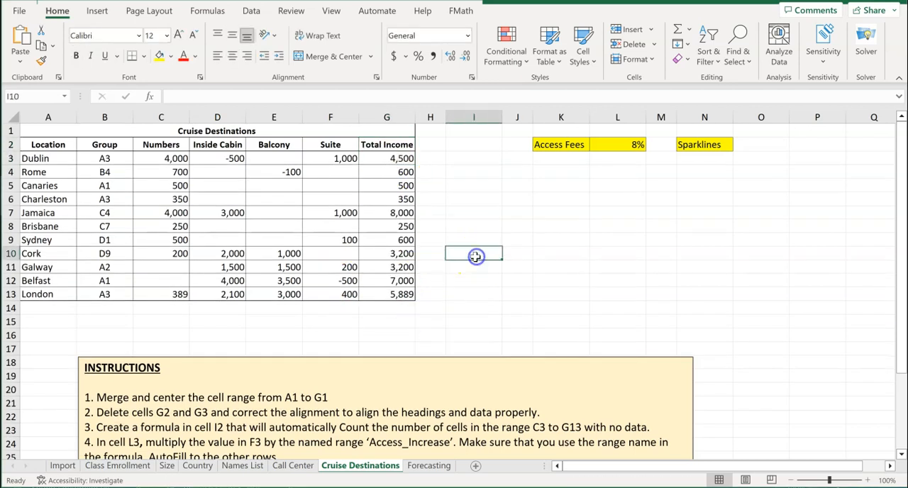
Right-align the Inside Cabin, Balcony, Suite and Total Income headings in D2:G2
left_click(243, 145)
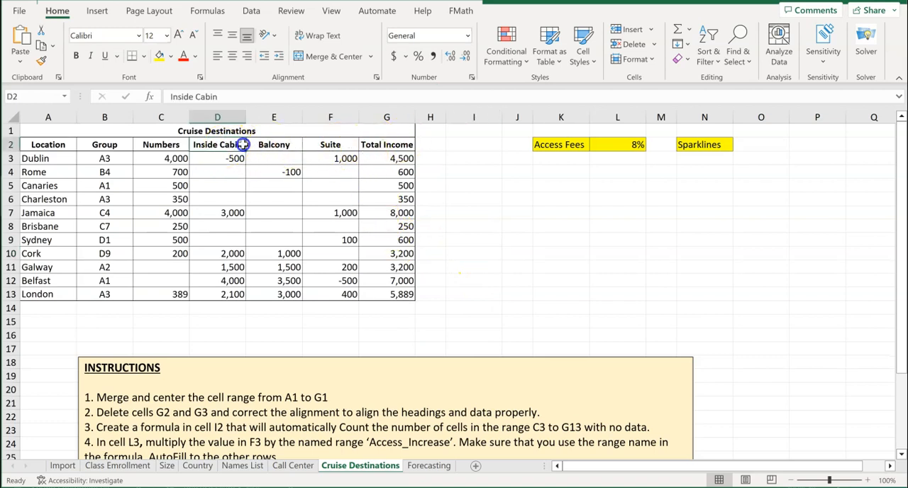
left_click_drag(243, 145, 331, 144)
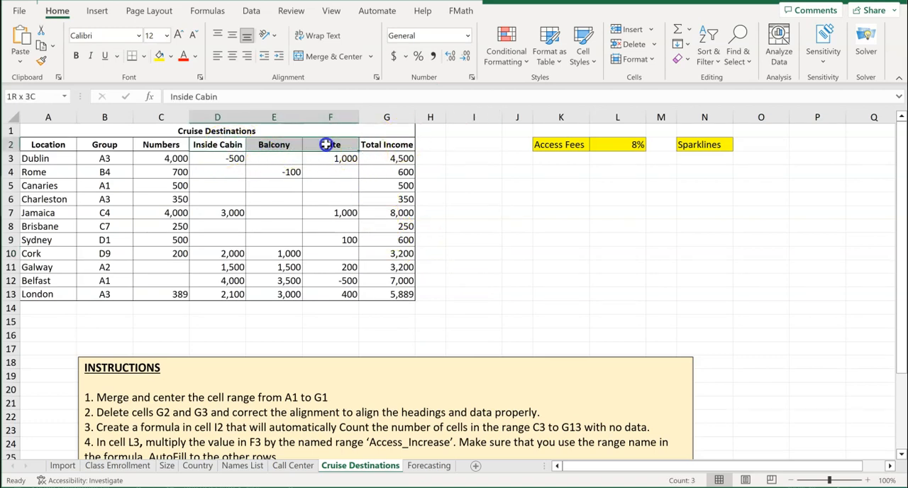
left_click(247, 56)
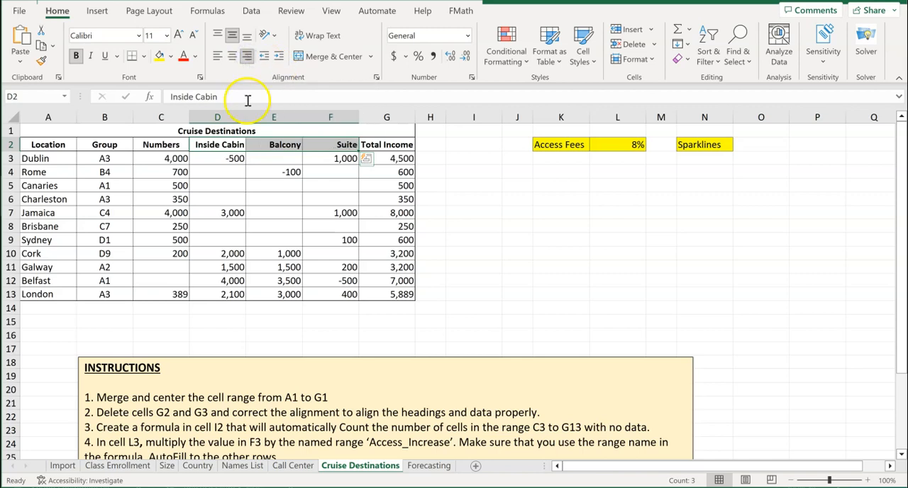
left_click(387, 145)
left_click(243, 57)
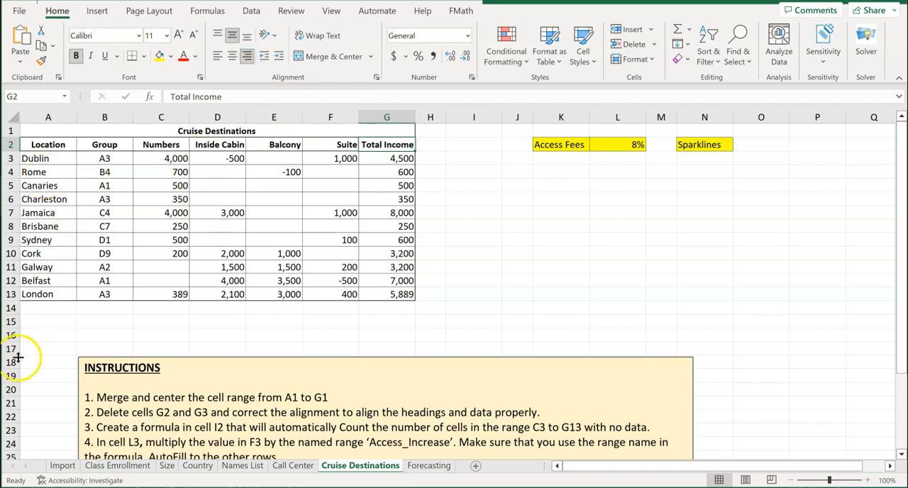
Left-align the Location heading in A2 and right-align the Numbers heading in C2
left_click(49, 144)
left_click(217, 56)
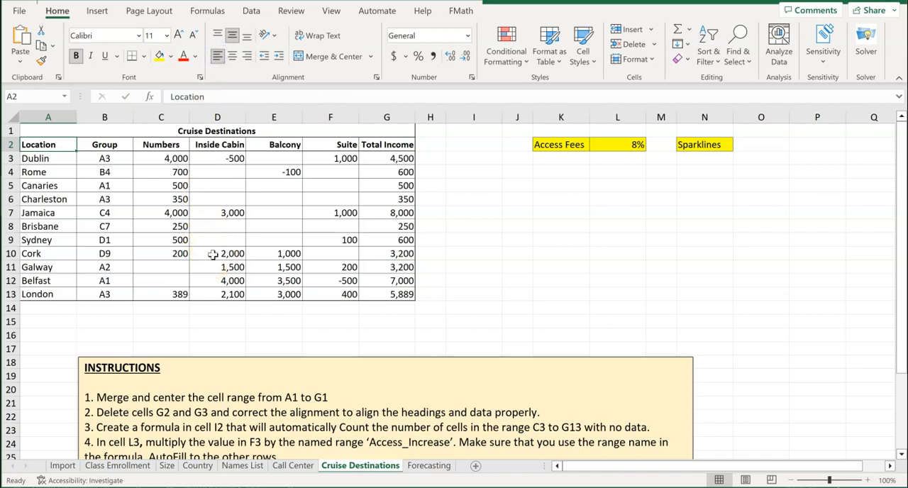
left_click(157, 144)
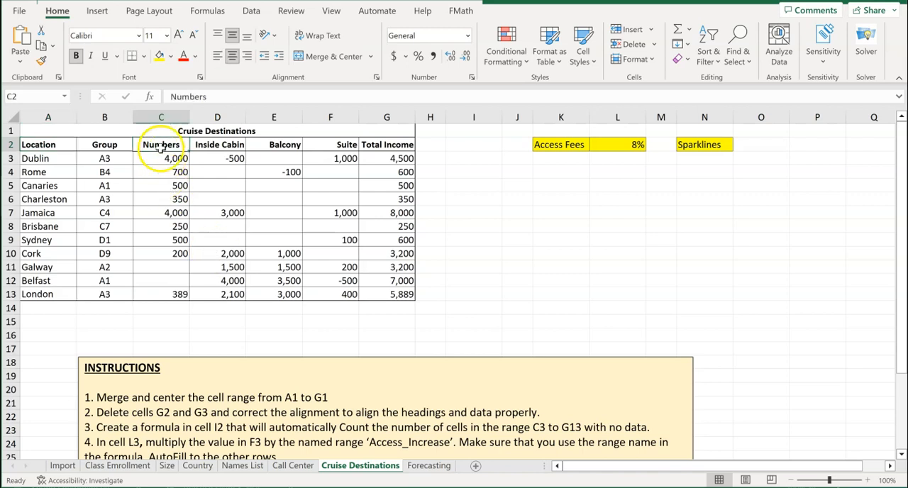
left_click(247, 57)
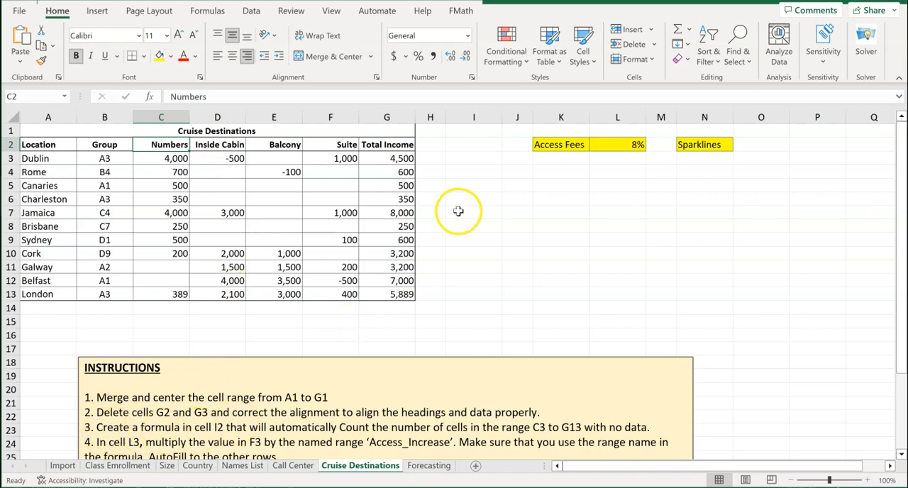
Enter the formula =COUNTBLANK(C3:G13) in cell I2 to count the cells without data
left_click(474, 144)
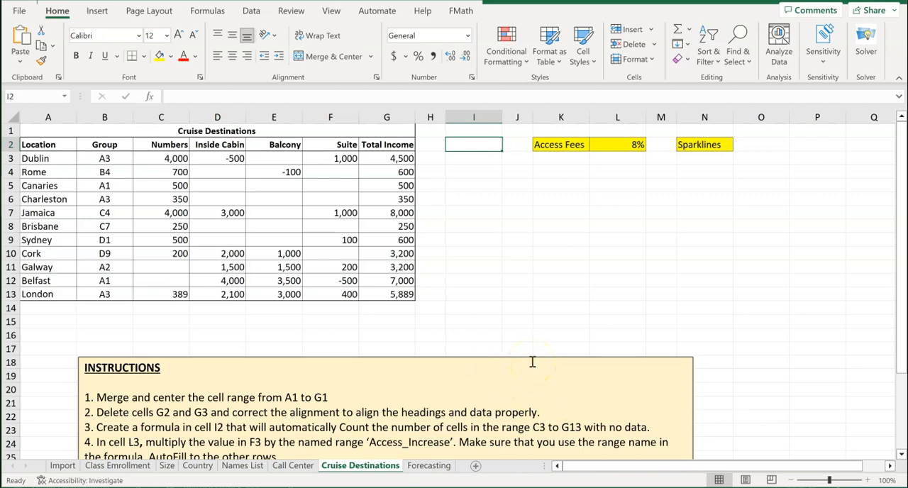
type("=")
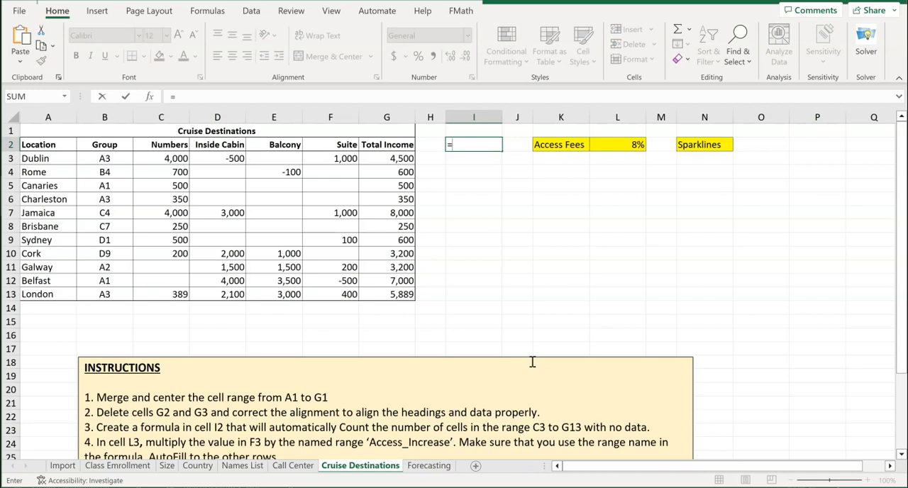
type("count")
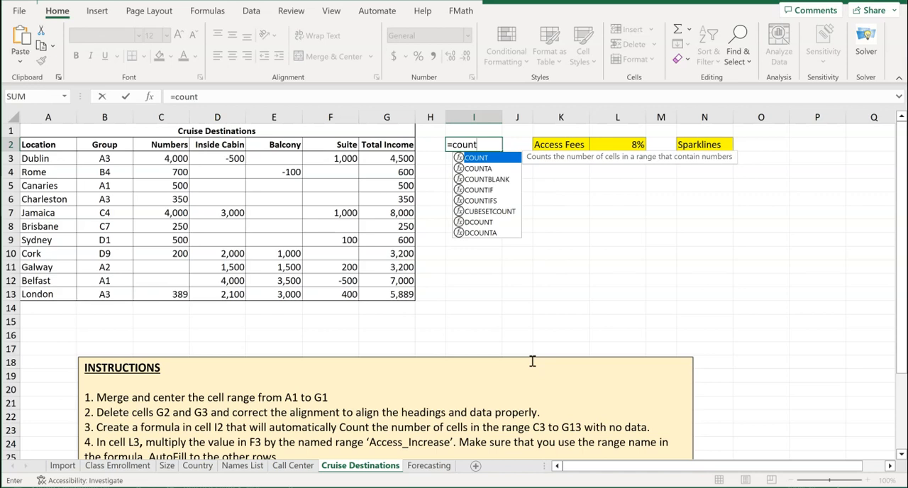
left_click(497, 180)
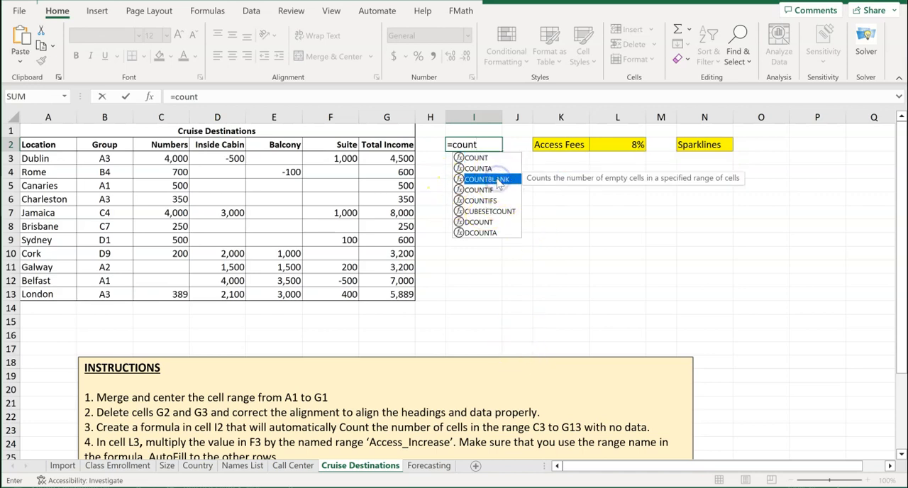
double_click(498, 180)
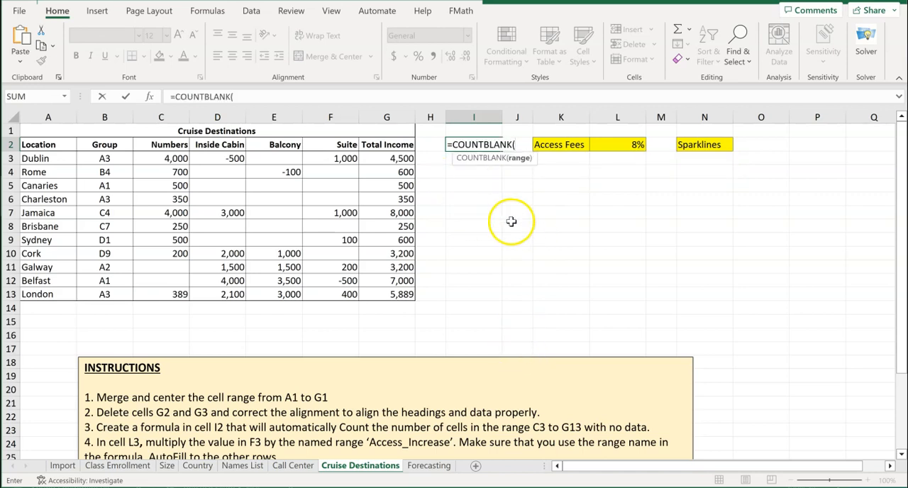
left_click(171, 159)
left_click_drag(176, 181, 182, 280)
left_click_drag(183, 291, 399, 292)
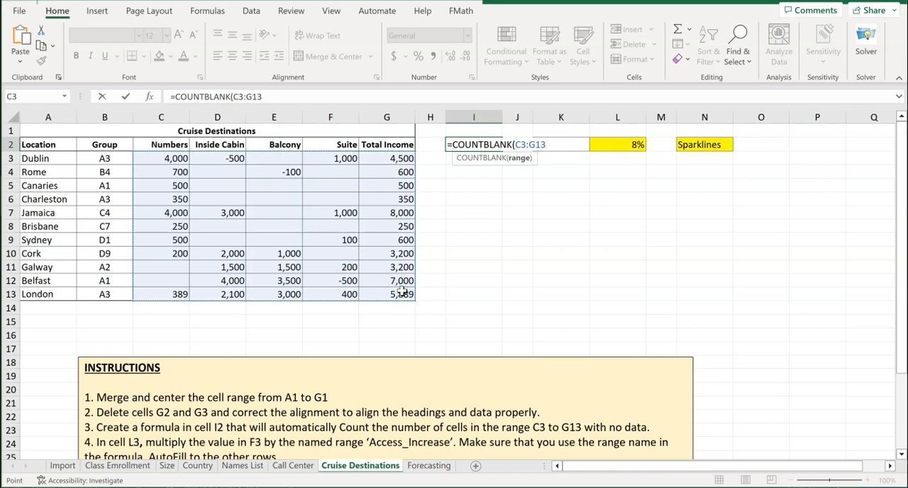
type(")")
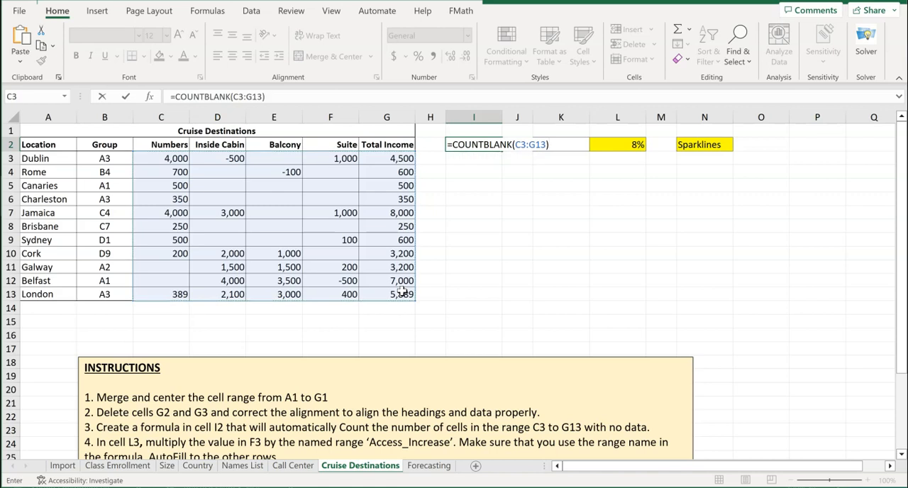
key("Return")
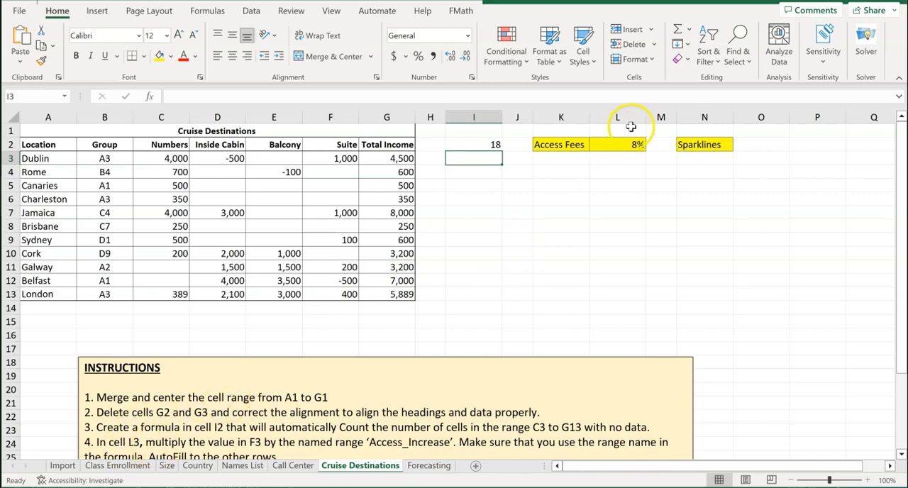
Enter the formula =F3*Access_Increase in cell L3, using the named range for the access fee
left_click(618, 156)
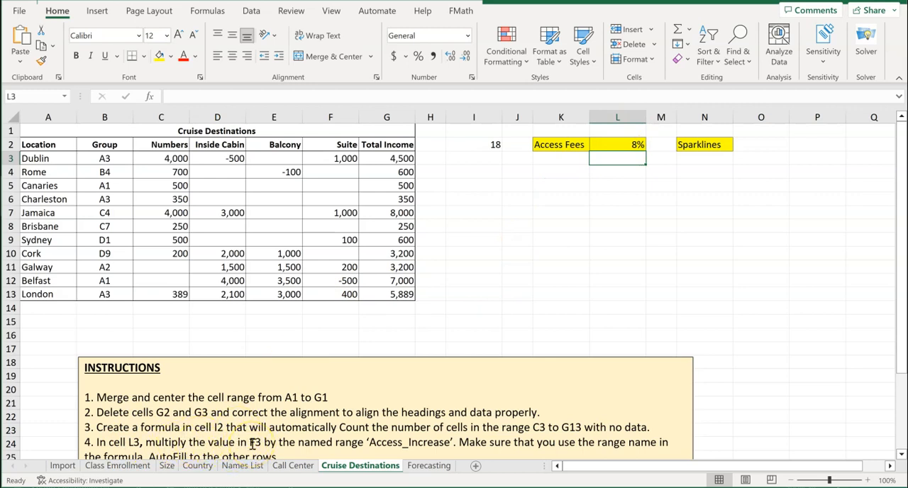
left_click(343, 159)
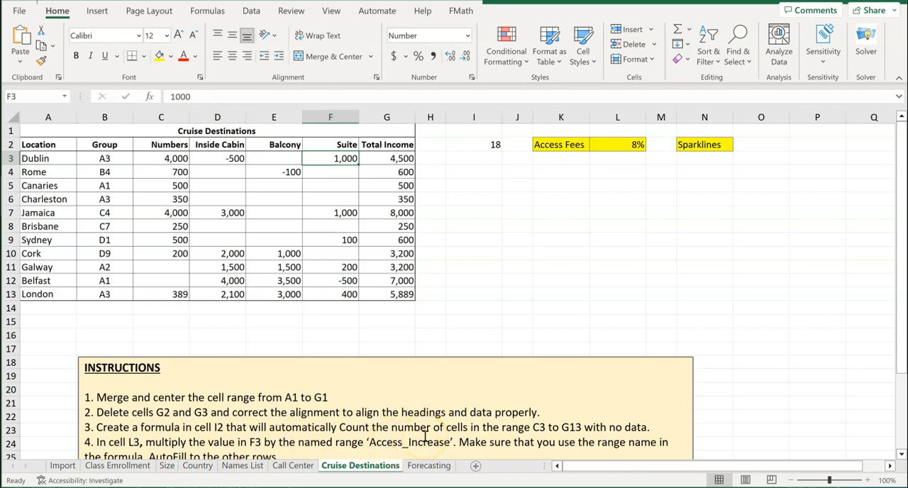
scroll(422, 439, "down", 1)
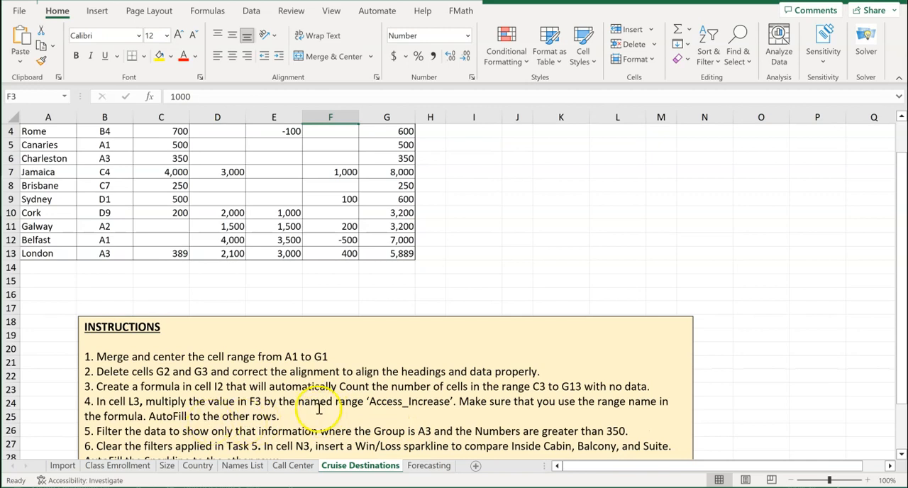
scroll(319, 409, "up", 1)
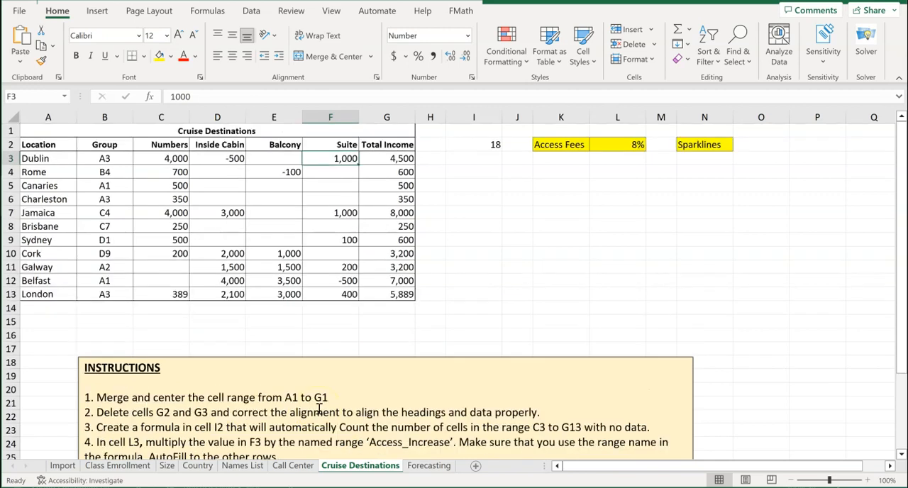
left_click(614, 157)
left_click(343, 159)
left_click(609, 161)
type("=")
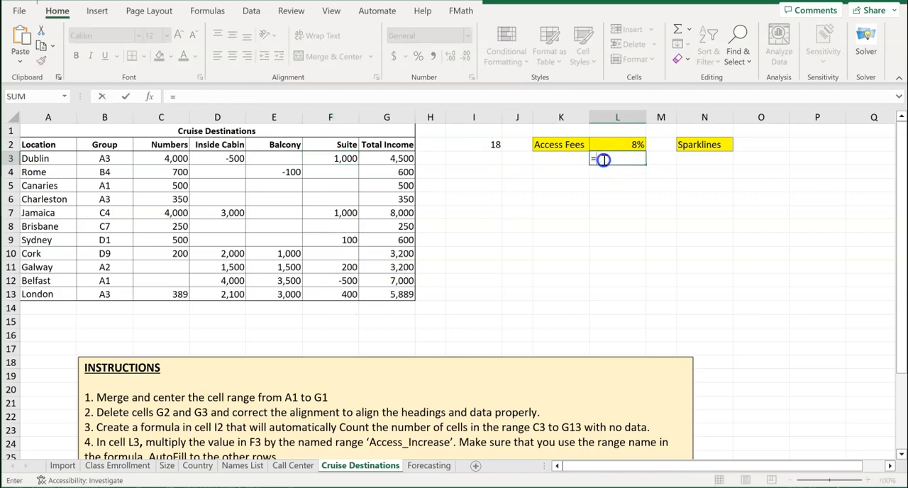
left_click(346, 159)
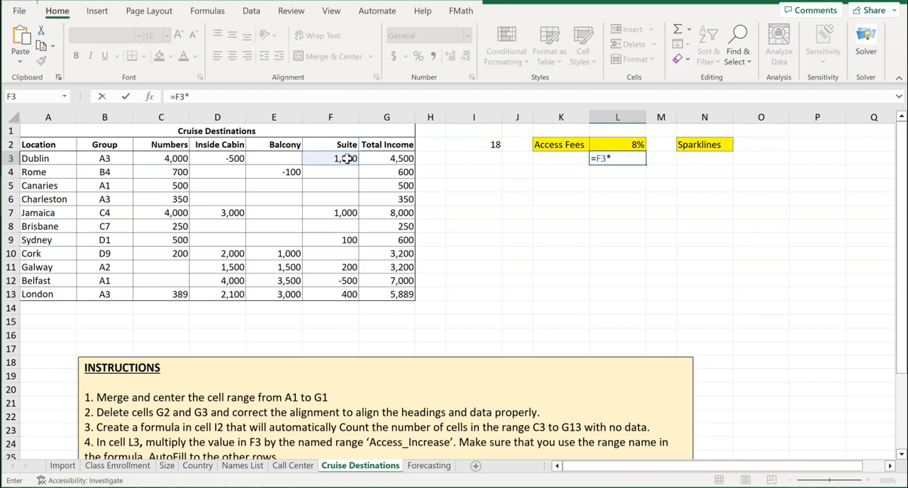
type("acc")
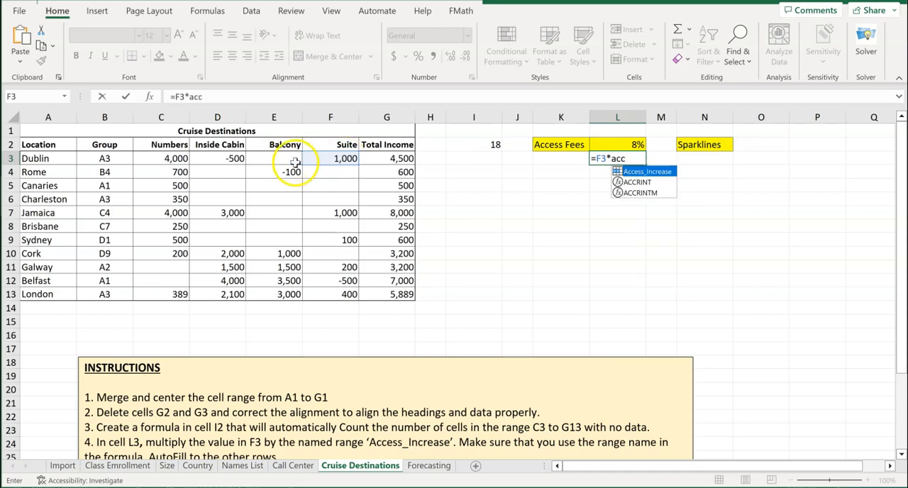
double_click(637, 173)
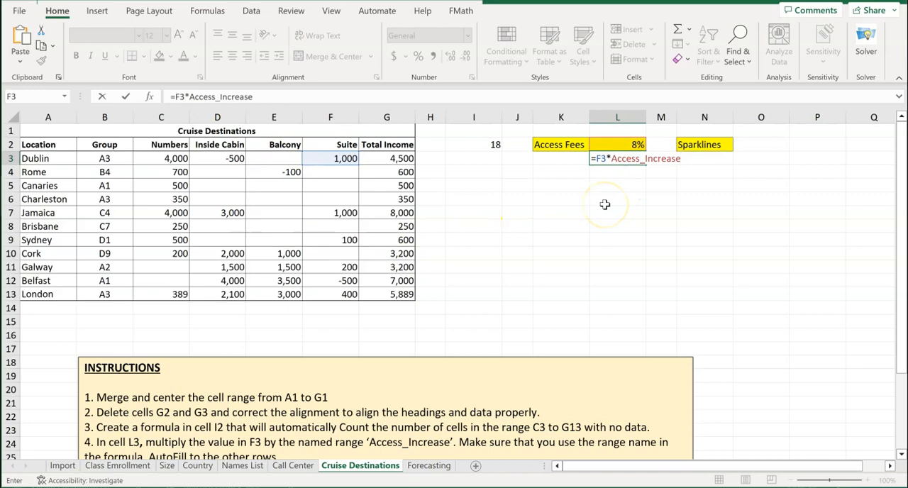
key("Return")
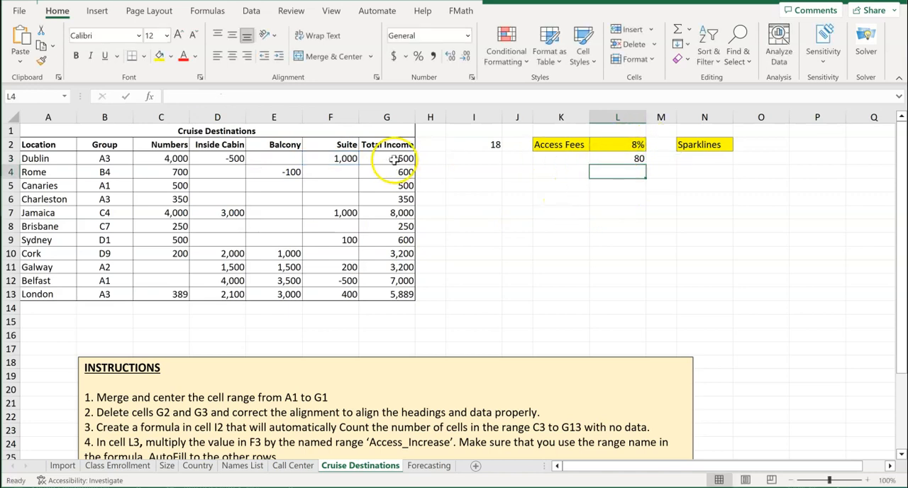
AutoFill the Access Fees formula from L3 down through L13
left_click(623, 159)
left_click_drag(645, 164, 627, 303)
left_click(561, 279)
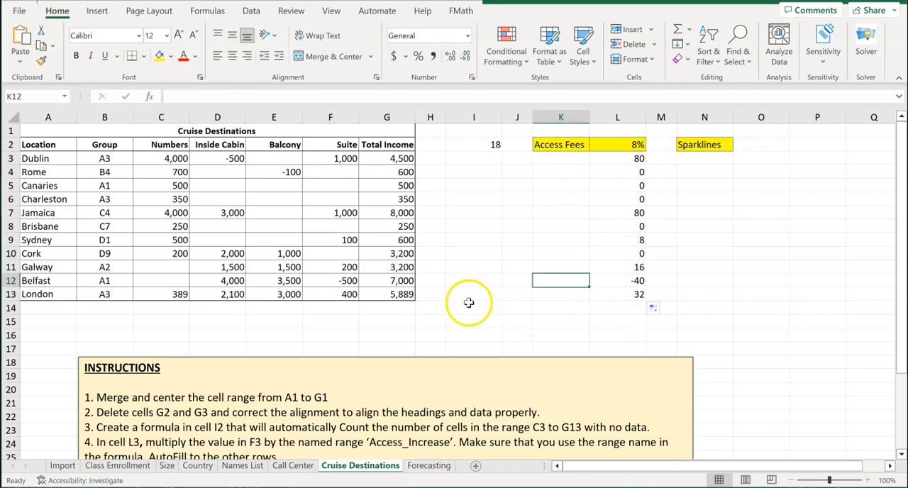
Turn on filtering for the cruise table A2:G13, with the row 2 headings as filter headers
scroll(367, 367, "down", 2)
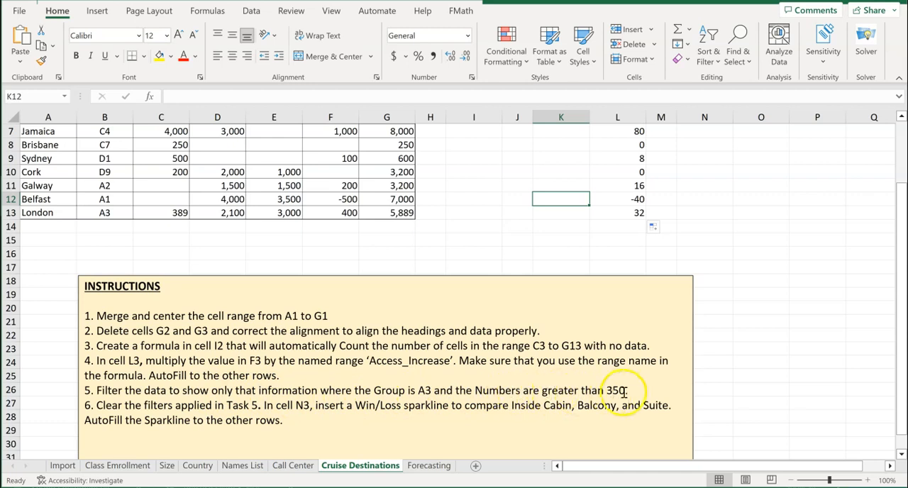
left_click_drag(629, 390, 97, 390)
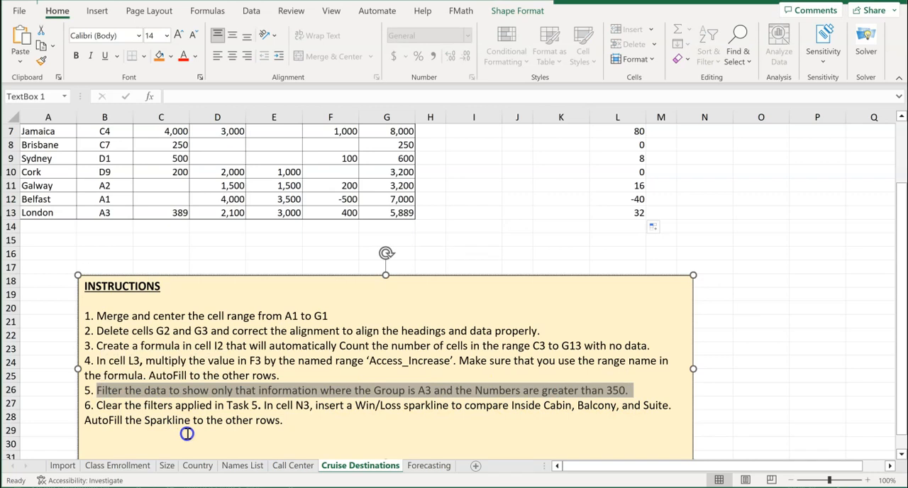
scroll(187, 433, "up", 1)
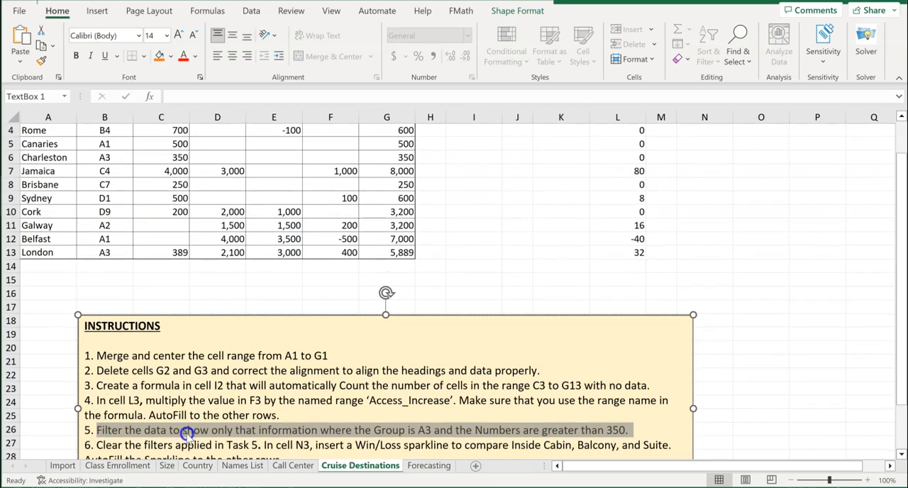
scroll(186, 433, "up", 1)
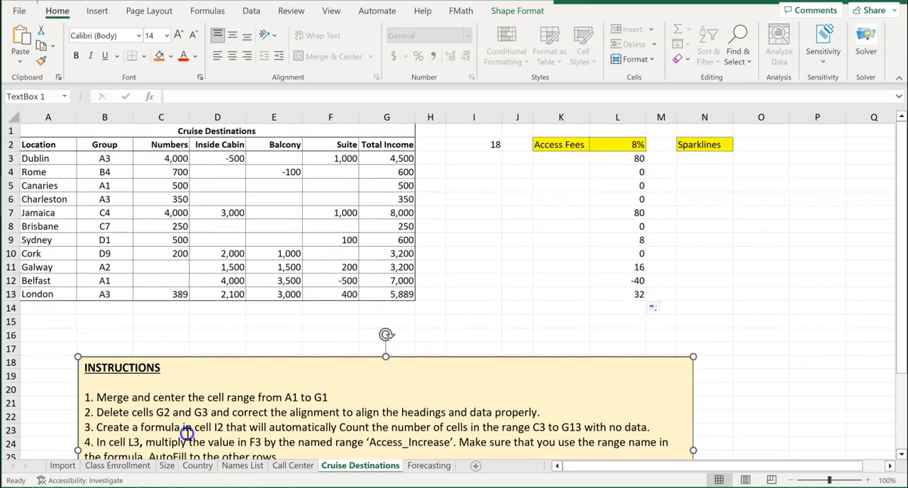
left_click(117, 173)
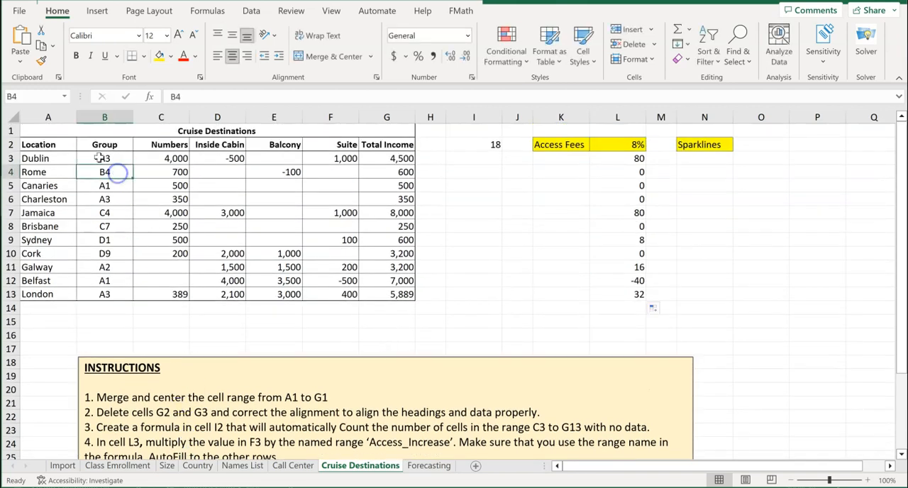
left_click(76, 145)
mouse_move(76, 145)
left_mouse_down()
mouse_move(301, 146)
mouse_move(380, 281)
left_mouse_up()
left_click(484, 254)
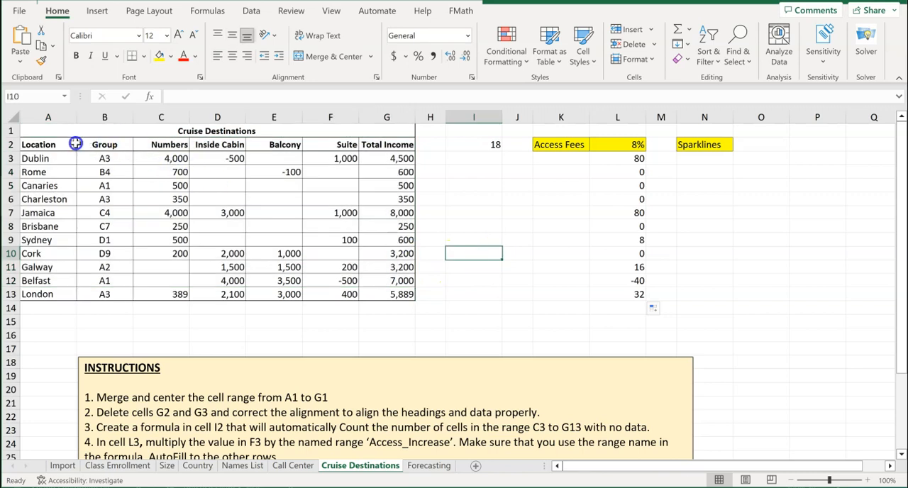
left_click(164, 170)
mouse_move(66, 142)
left_mouse_down()
mouse_move(248, 144)
mouse_move(405, 186)
mouse_move(405, 293)
left_mouse_up()
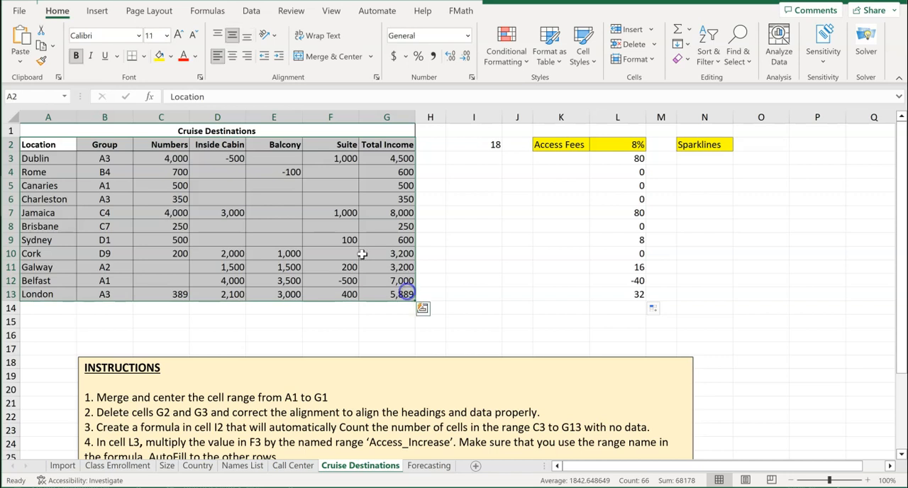
left_click(253, 11)
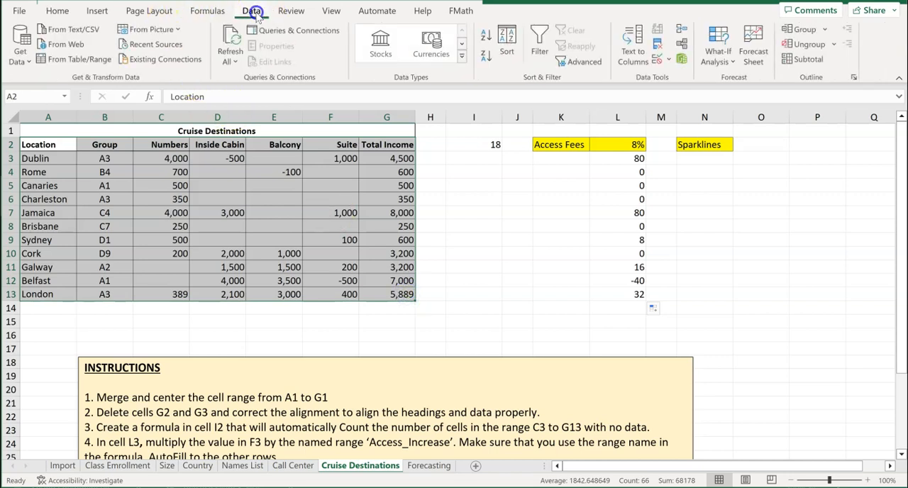
left_click(540, 40)
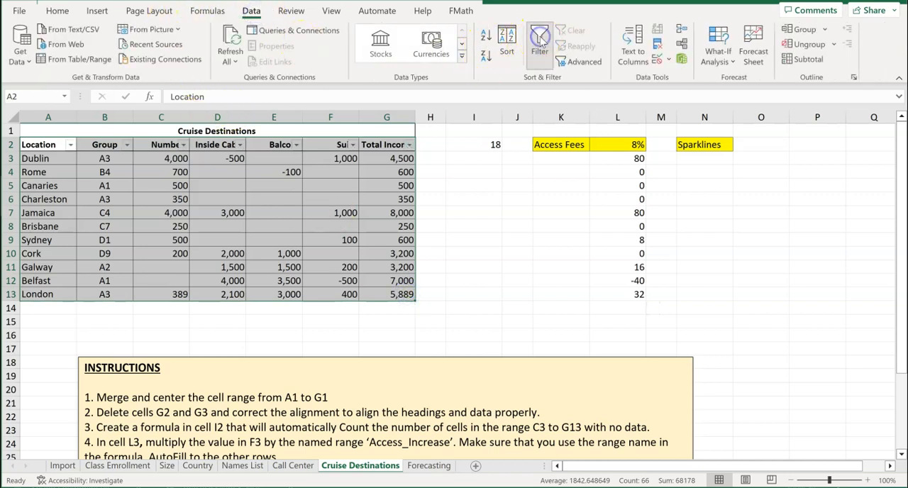
left_click_drag(462, 223, 462, 216)
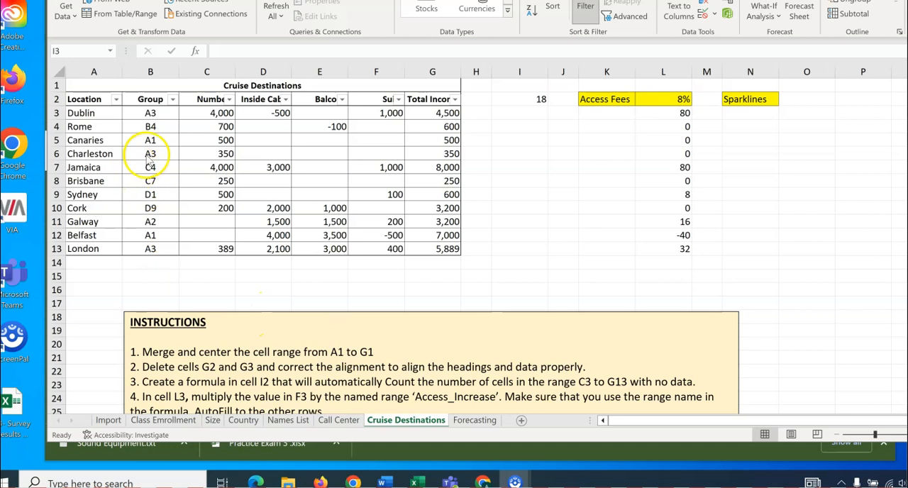
Filter the Group column to show only A3
left_click(171, 99)
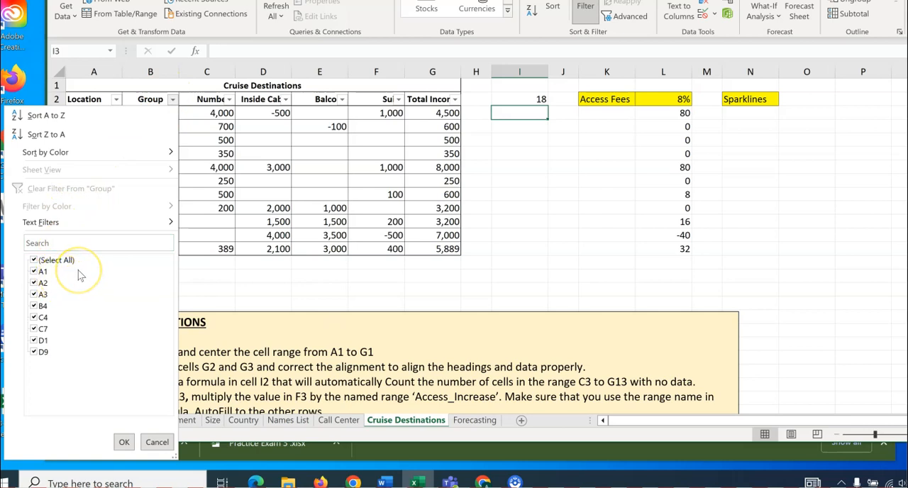
left_click(34, 259)
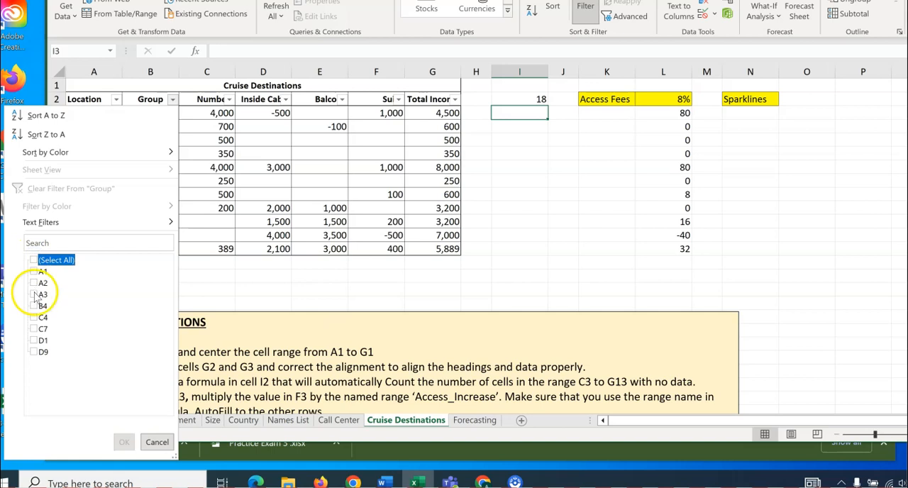
left_click(34, 294)
left_click(124, 442)
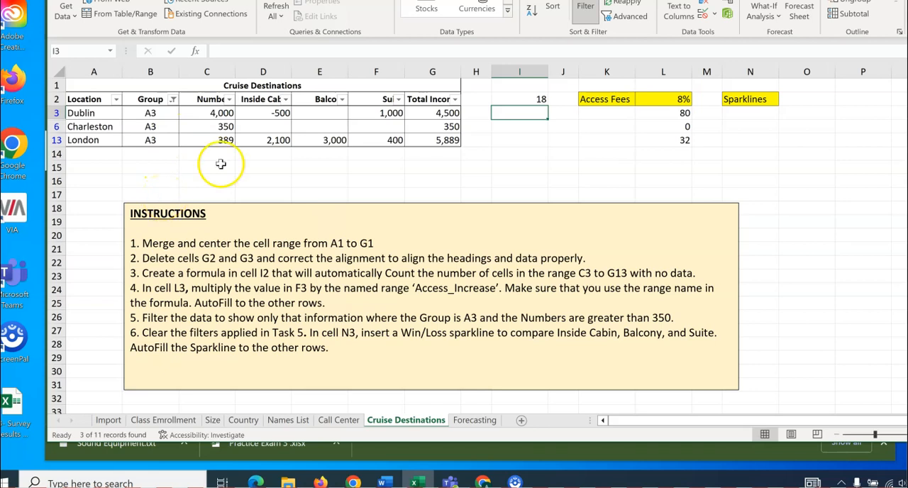
Filter the Numbers column to values greater than 350 by keeping only 389 and 4,000
left_click(229, 99)
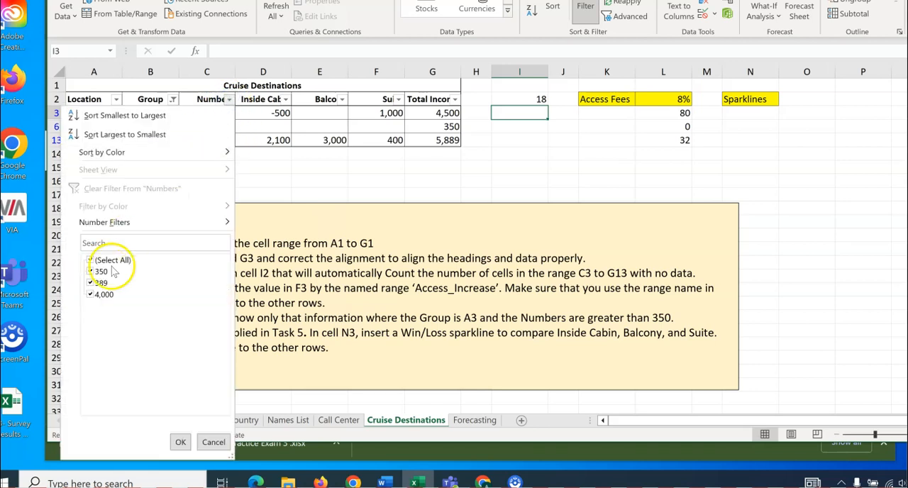
left_click(90, 261)
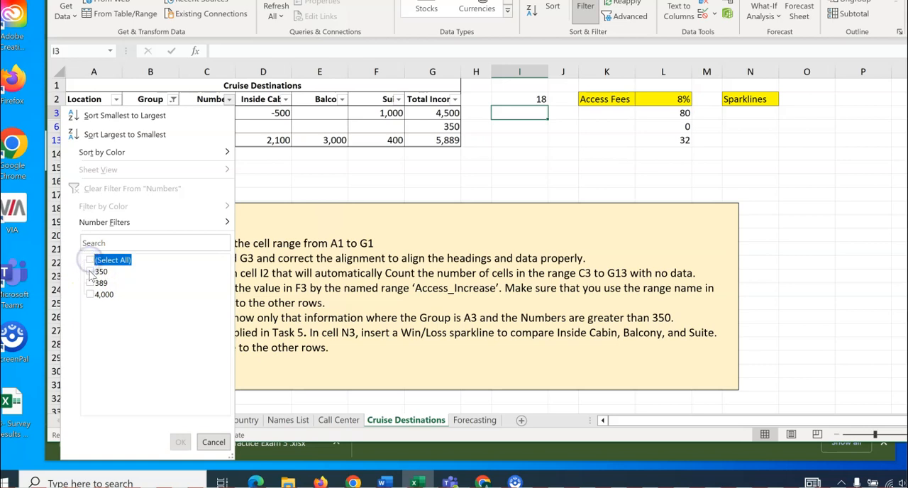
left_click(89, 283)
left_click(89, 295)
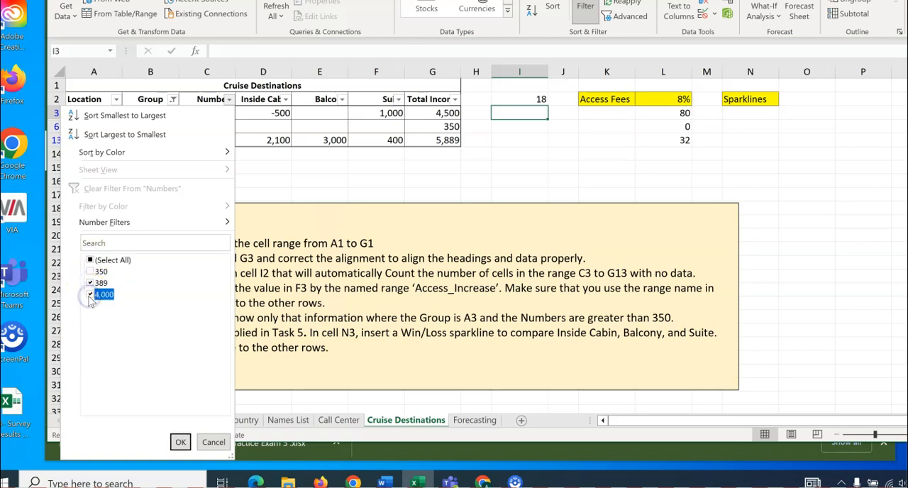
left_click(181, 443)
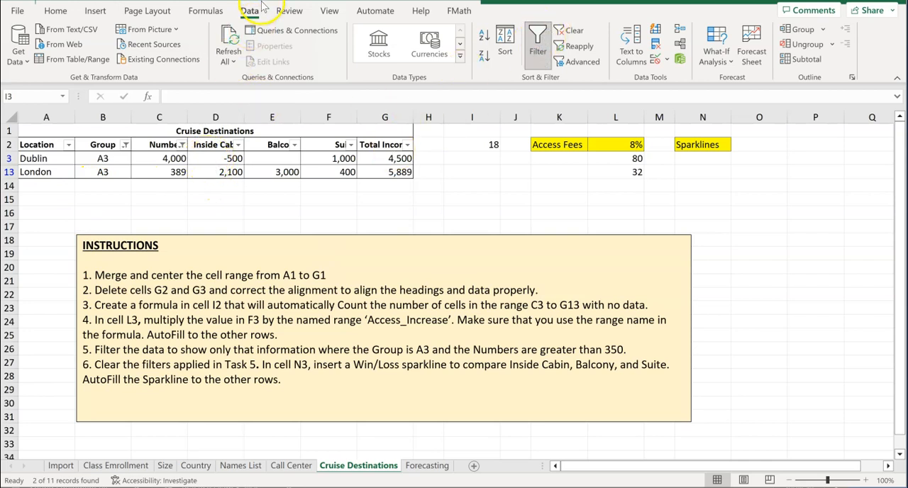
Remove the Group and Numbers filters so that all table rows are shown again
left_click(540, 49)
left_click(539, 50)
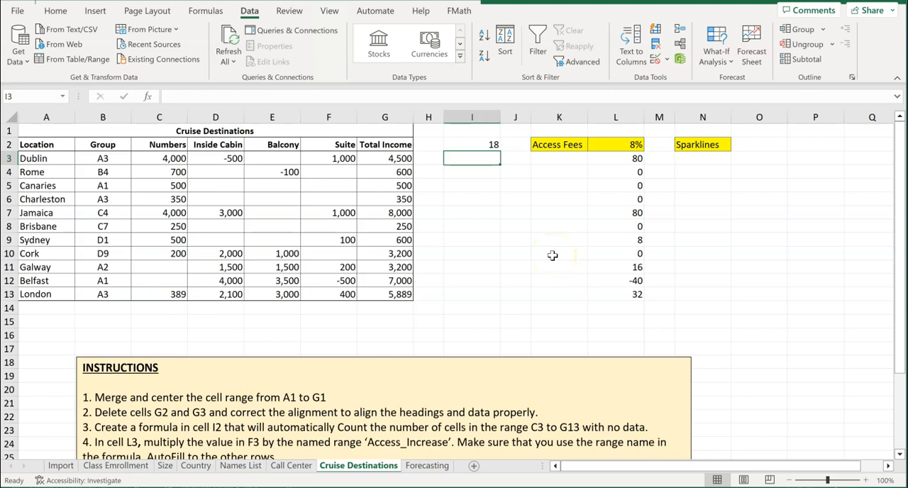
Insert a Win/Loss sparkline in N3 comparing Inside Cabin, Balcony and Suite, using the data range D3:F3
scroll(550, 255, "down", 2)
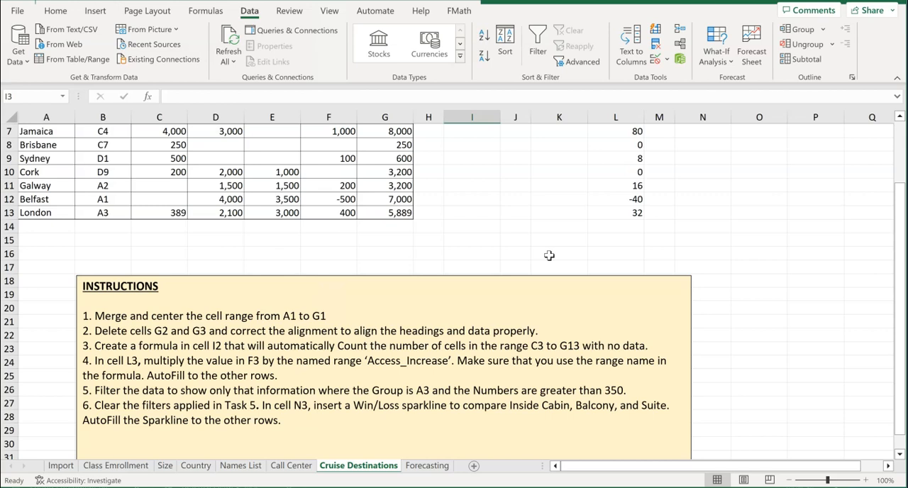
scroll(549, 256, "up", 2)
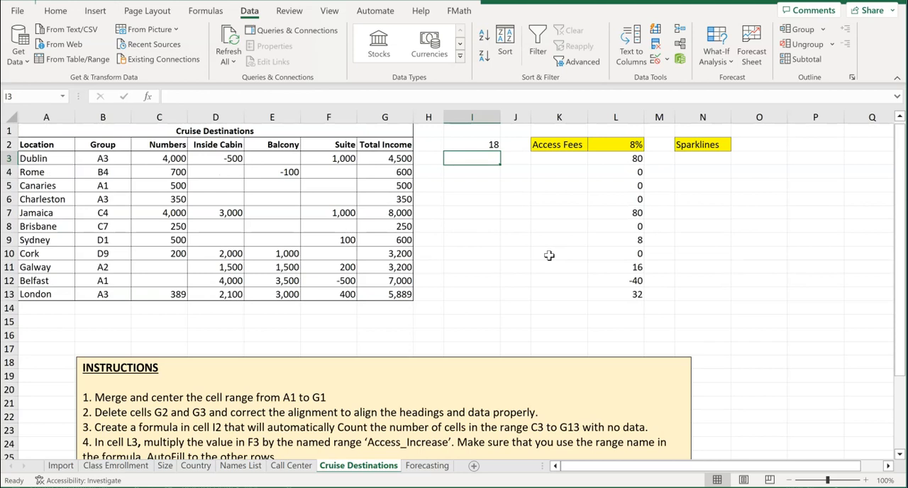
left_click(708, 159)
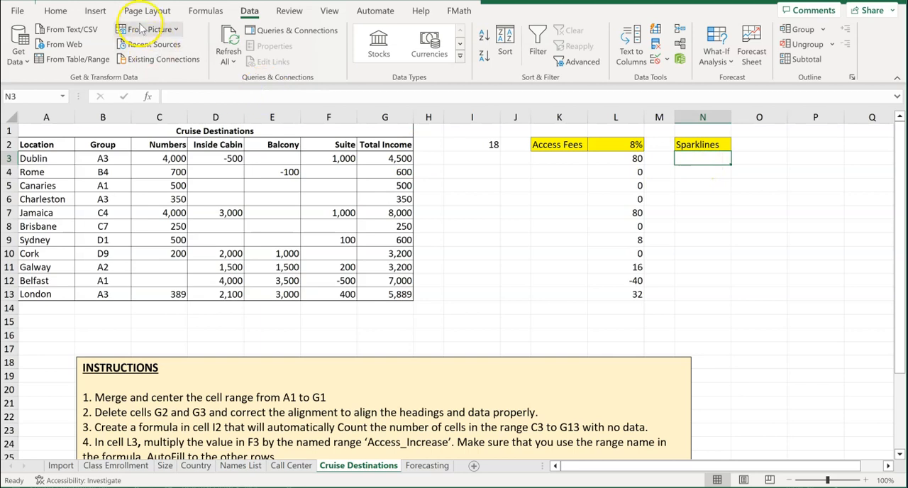
left_click(99, 11)
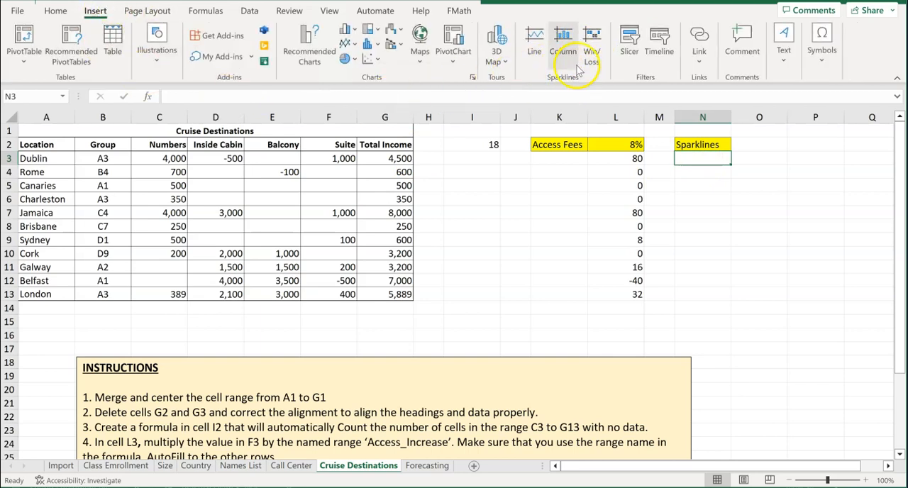
left_click(594, 48)
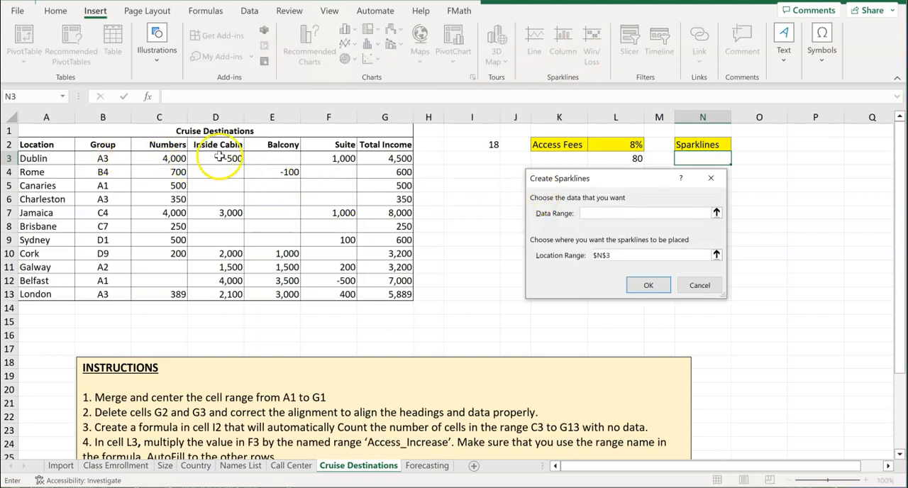
left_click_drag(225, 158, 351, 164)
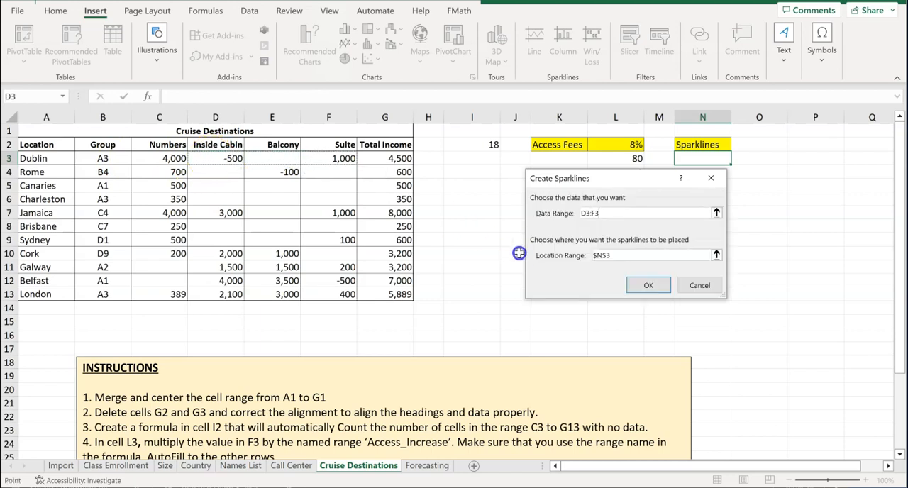
left_click(645, 285)
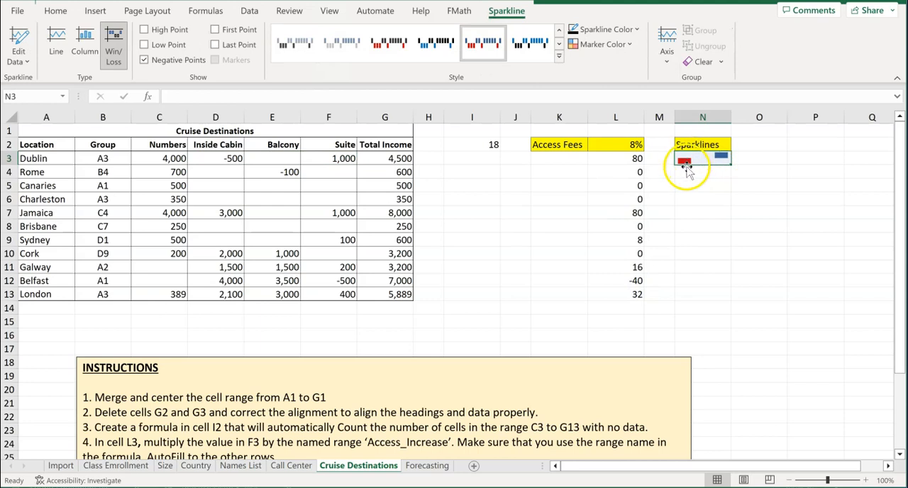
AutoFill the N3 sparkline down to N13 and check the remaining instructions on the sheet
left_click_drag(730, 164, 728, 298)
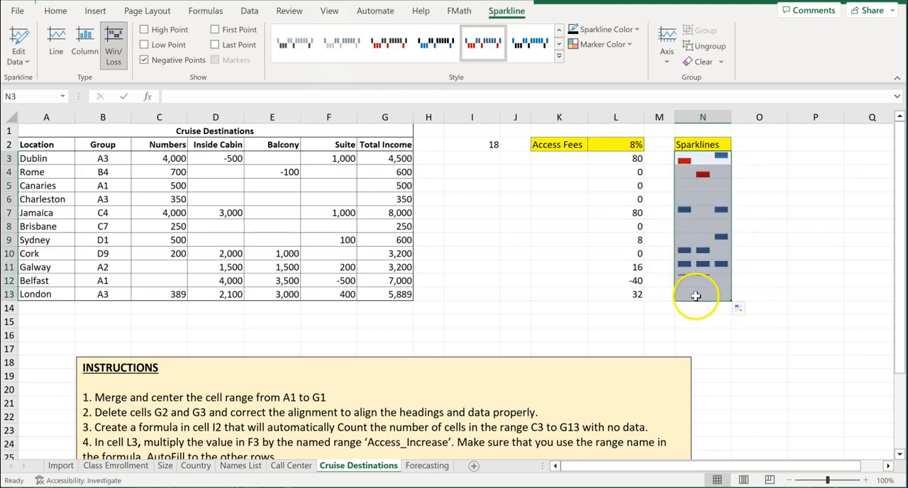
left_click(540, 294)
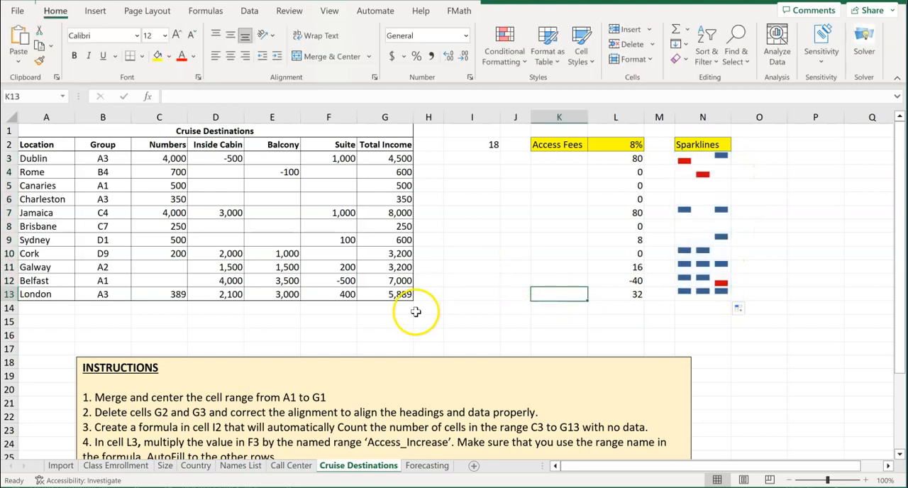
scroll(307, 388, "down", 2)
scroll(311, 391, "down", 2)
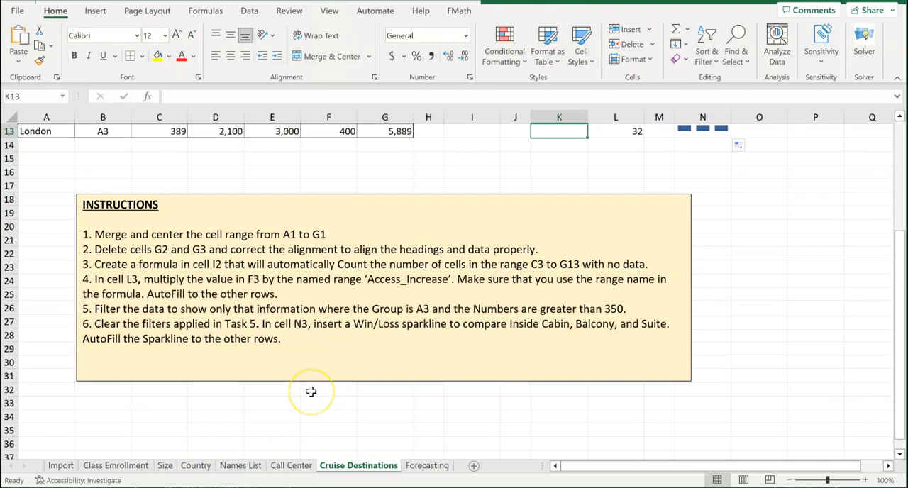
scroll(310, 391, "up", 4)
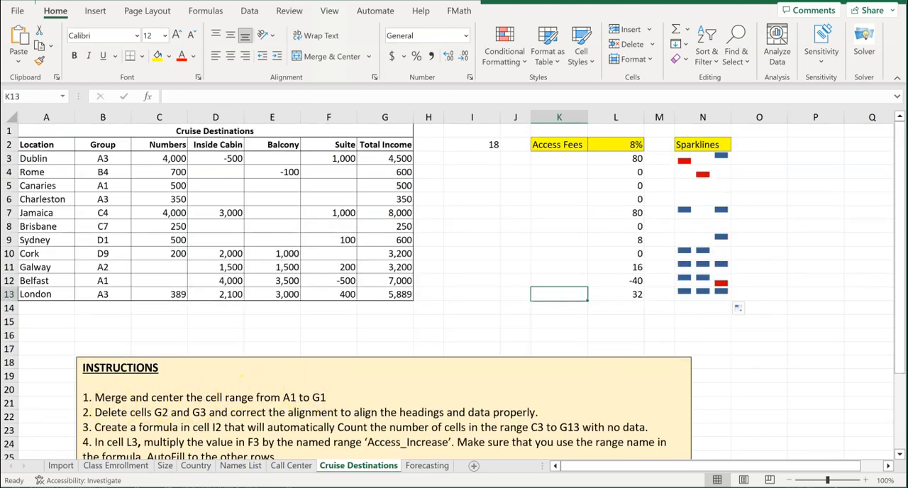
Open the Forecasting sheet and examine its instructions, the 2023 Income in B3 and the Growth Assumption in F1
left_click(426, 466)
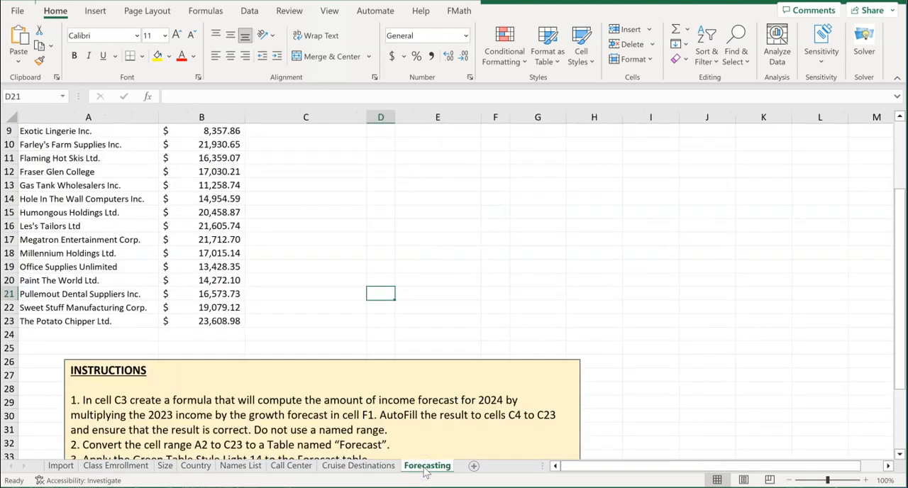
scroll(356, 408, "down", 2)
scroll(356, 410, "up", 3)
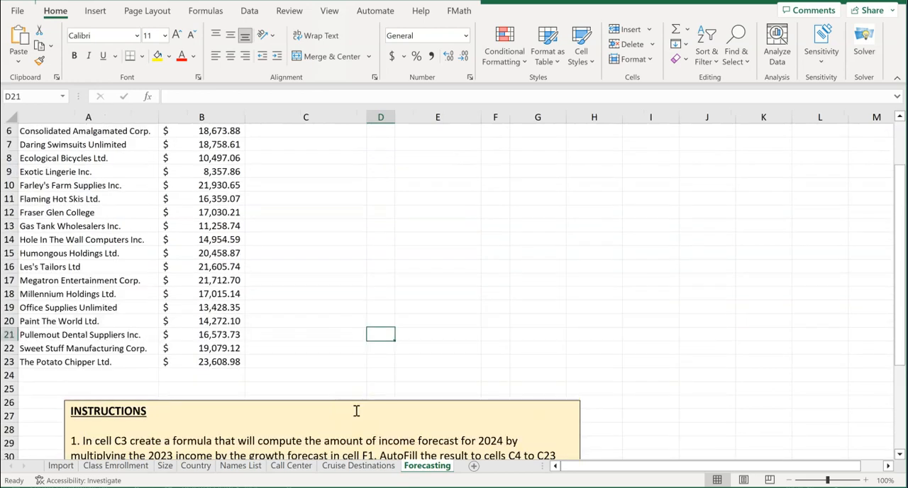
scroll(357, 411, "up", 2)
left_click(370, 410)
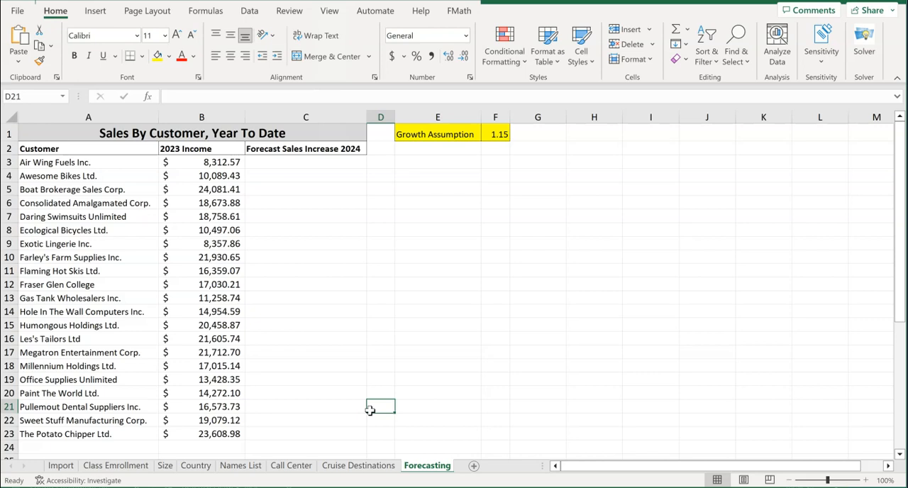
left_click(497, 135)
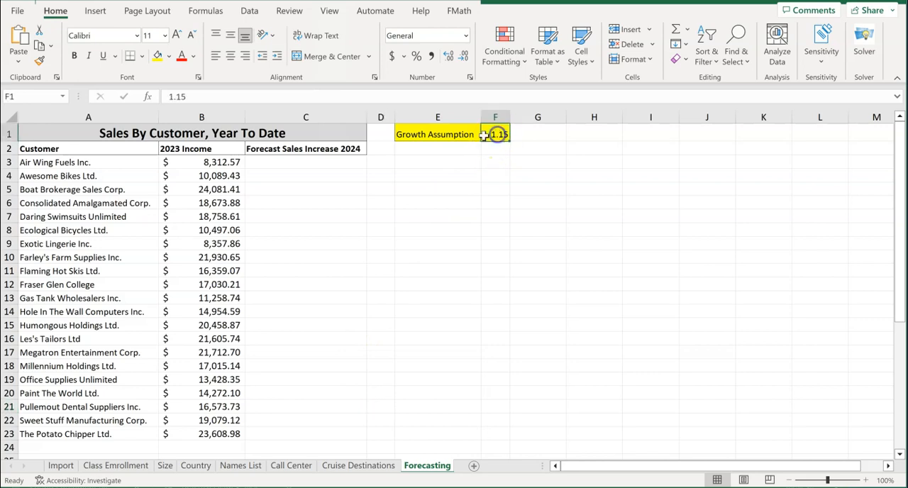
left_click(210, 162)
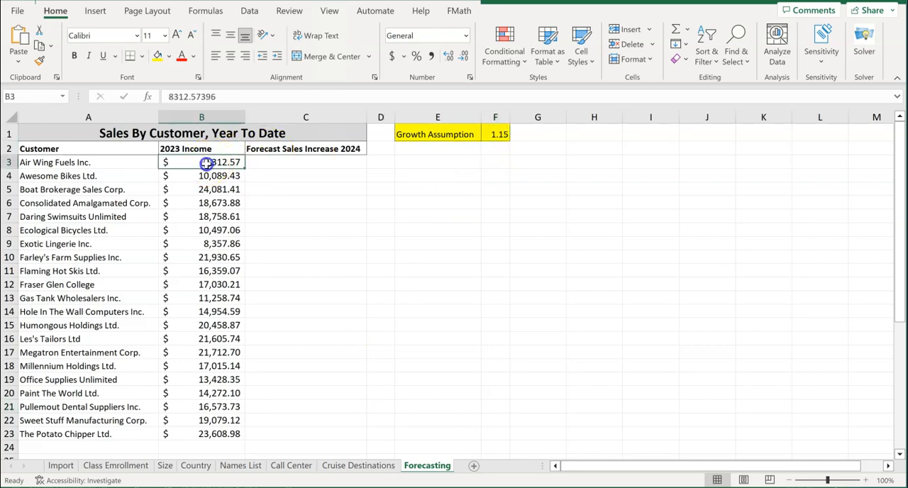
left_click(502, 134)
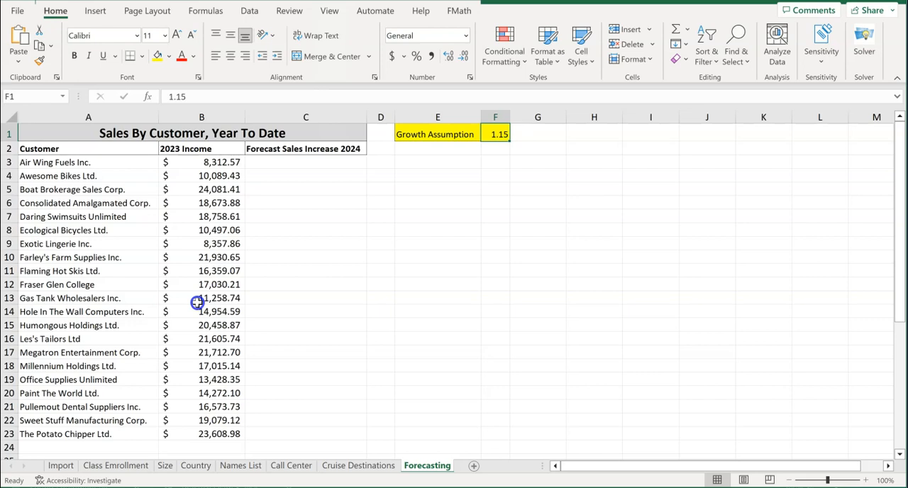
Enter the formula =B3*$F$1 in C3 to forecast 2024 sales with an absolute reference to the growth assumption
left_click(292, 162)
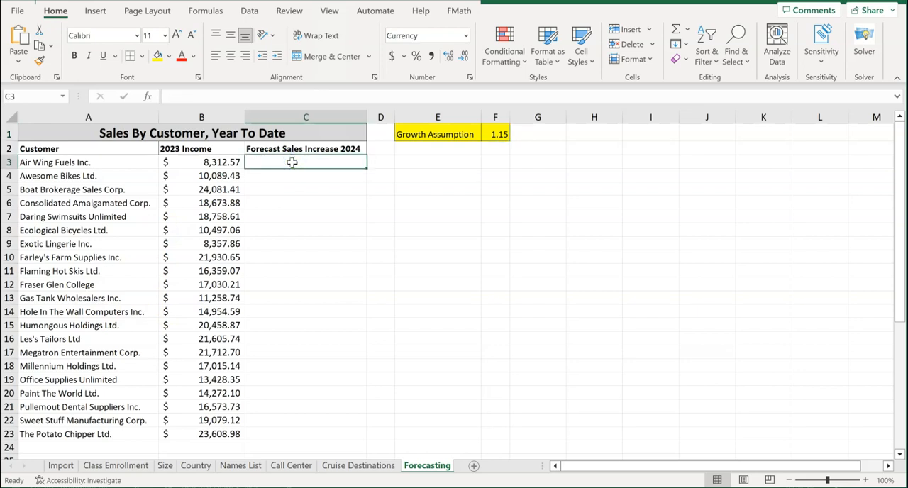
type("=")
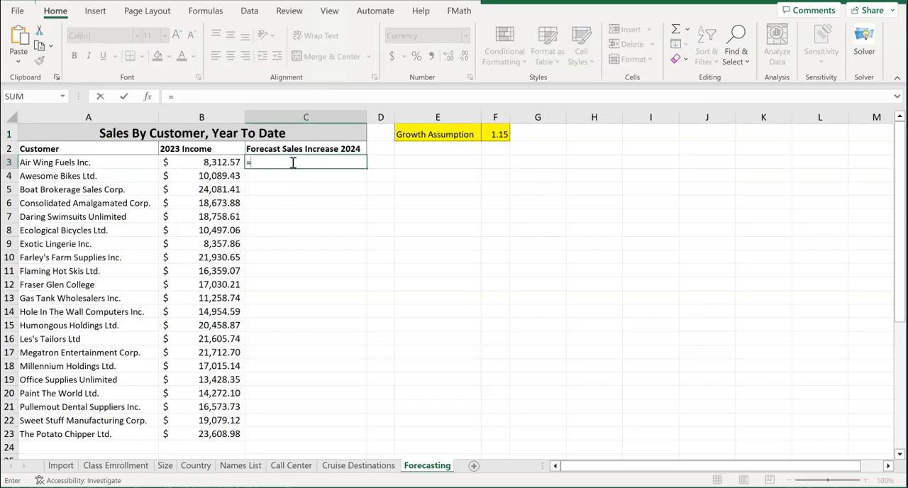
left_click(222, 163)
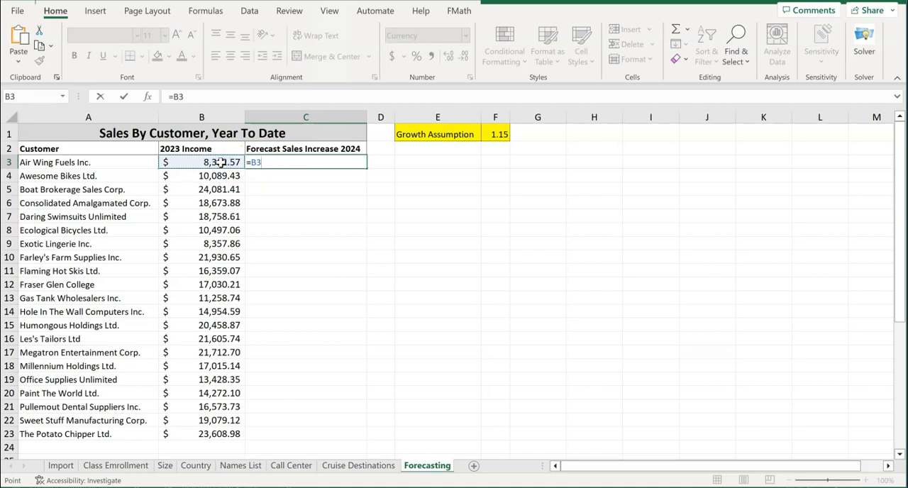
type("*")
left_click(497, 136)
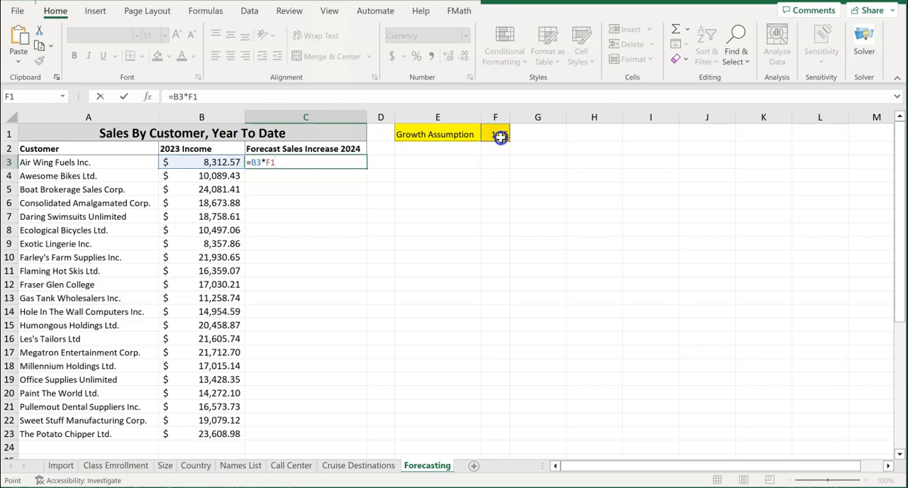
key("F4")
key("Return")
AutoFill the C3 forecast formula down to C23 and check the copied formulas in C4 and C5
left_click(353, 162)
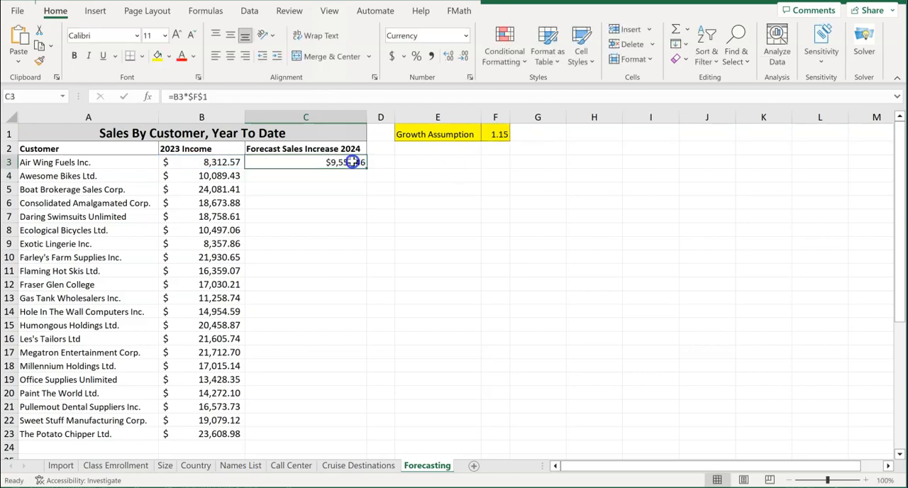
double_click(366, 169)
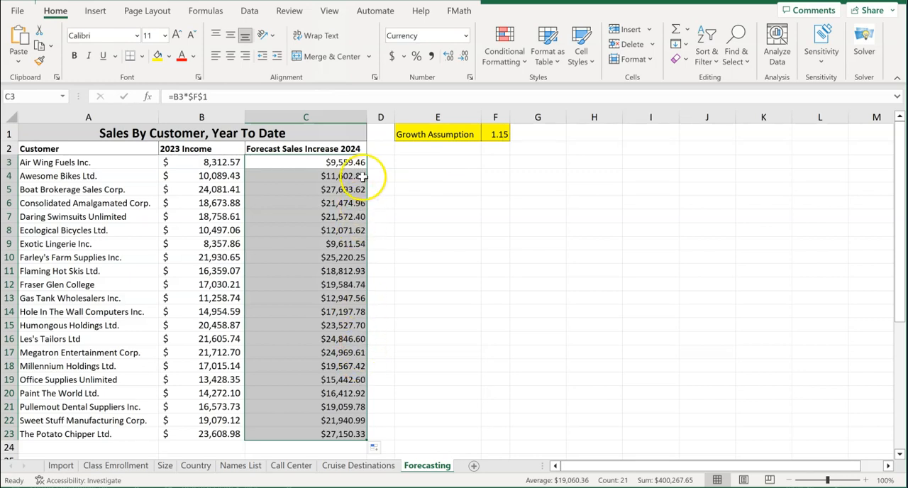
left_click(360, 176)
double_click(359, 176)
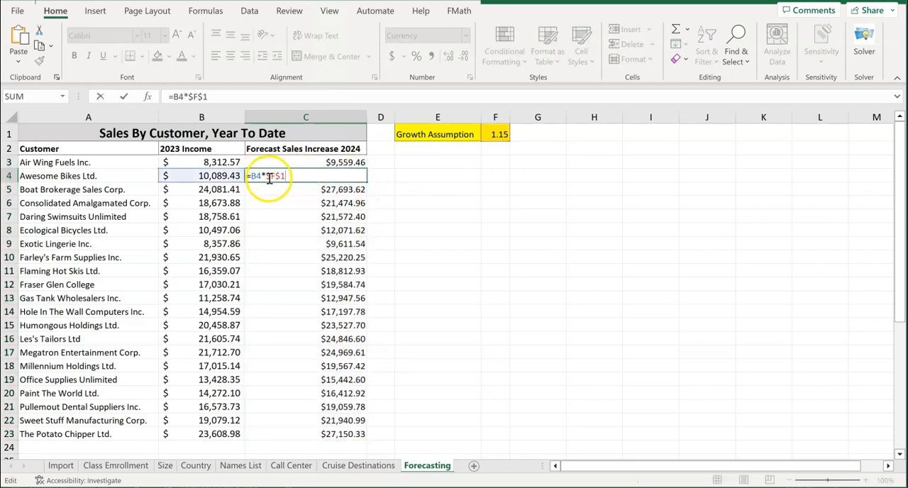
double_click(352, 189)
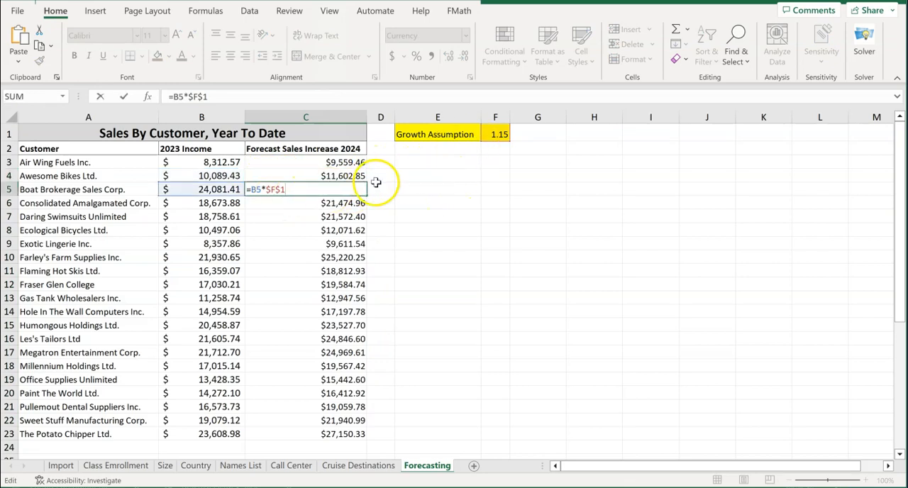
left_click(448, 178)
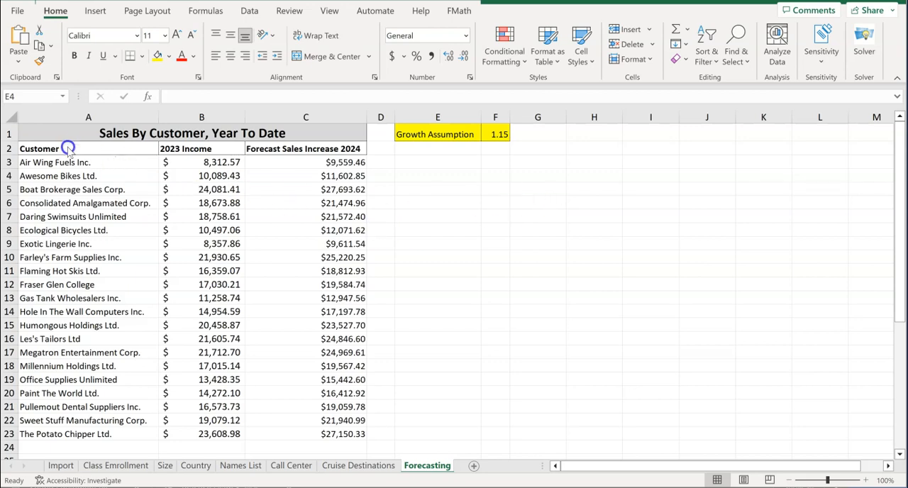
Convert the cell range A2:C23 into a table with headers
left_click_drag(67, 148, 336, 436)
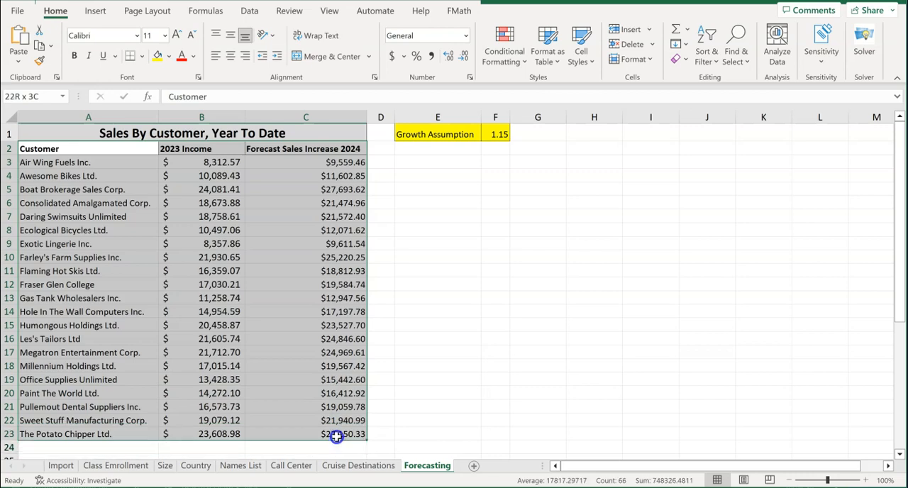
left_click_drag(336, 436, 336, 436)
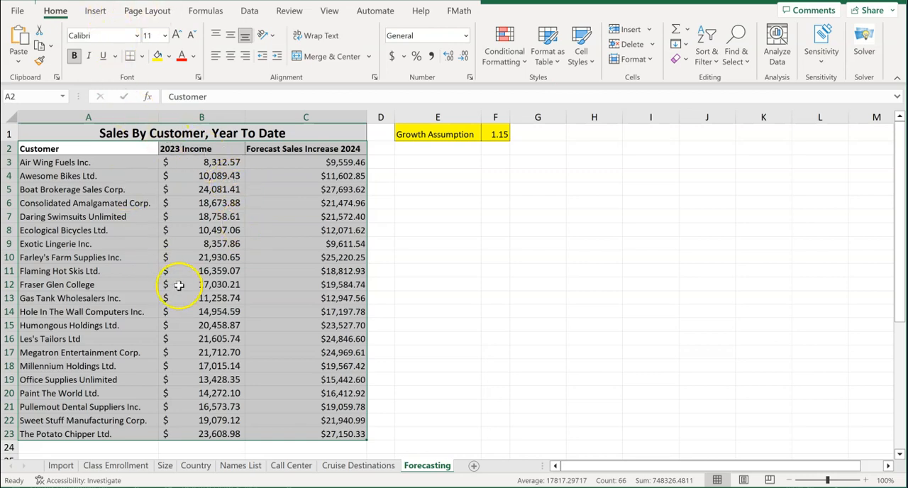
left_click(96, 11)
left_click(113, 44)
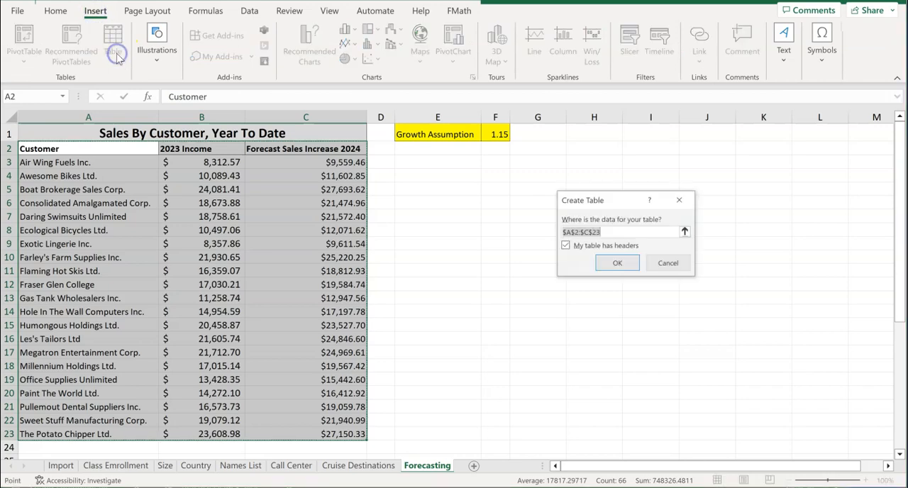
left_click(617, 264)
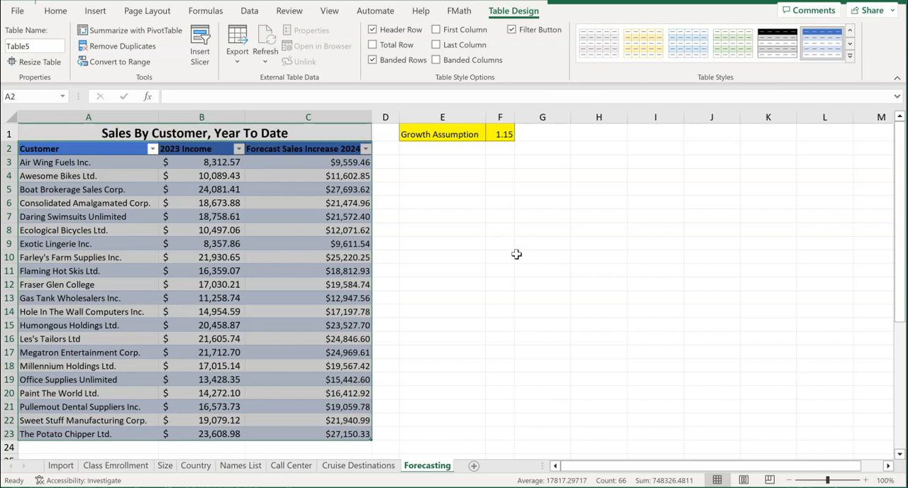
Name the new customer sales table Forecast
left_click(40, 44)
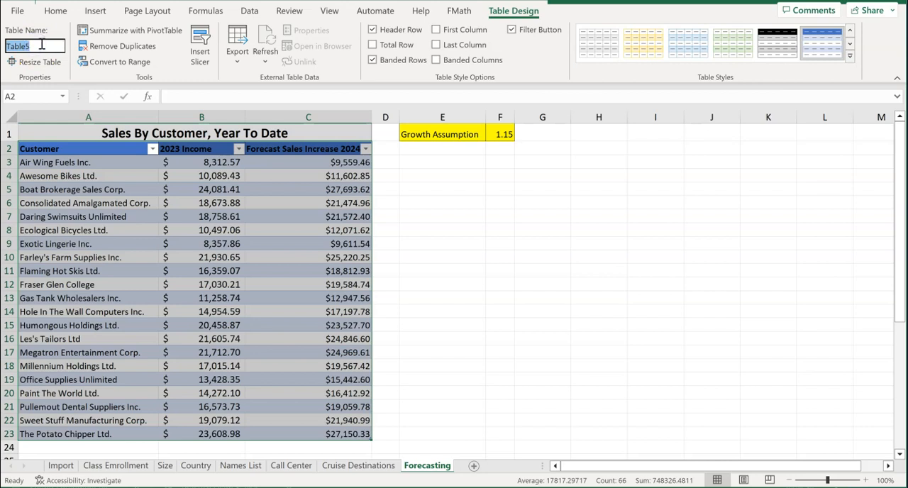
type("Forecast")
key("Return")
left_click(491, 17)
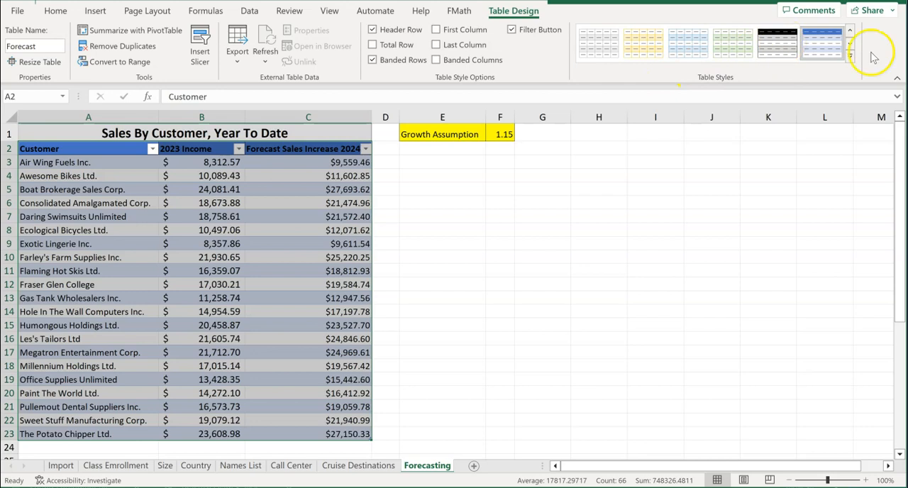
Apply the Green, Table Style Light 14 style to the Forecast table
left_click(850, 58)
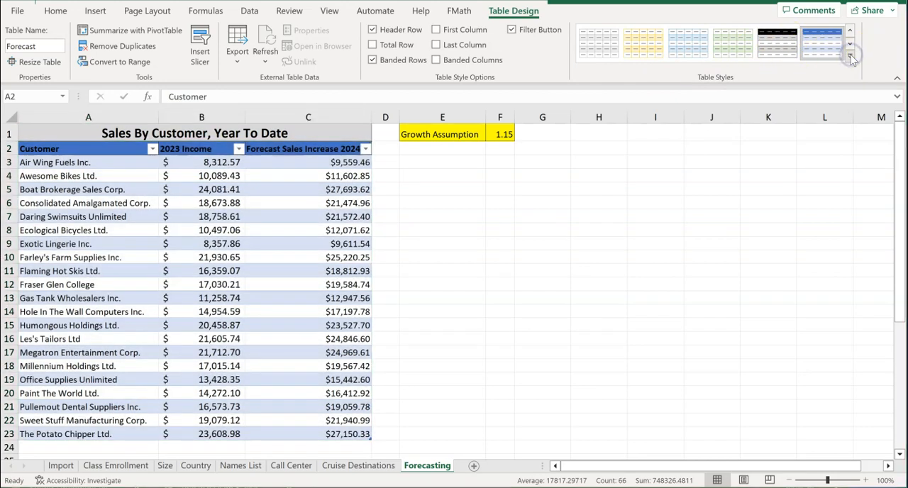
left_click(850, 58)
key("Escape")
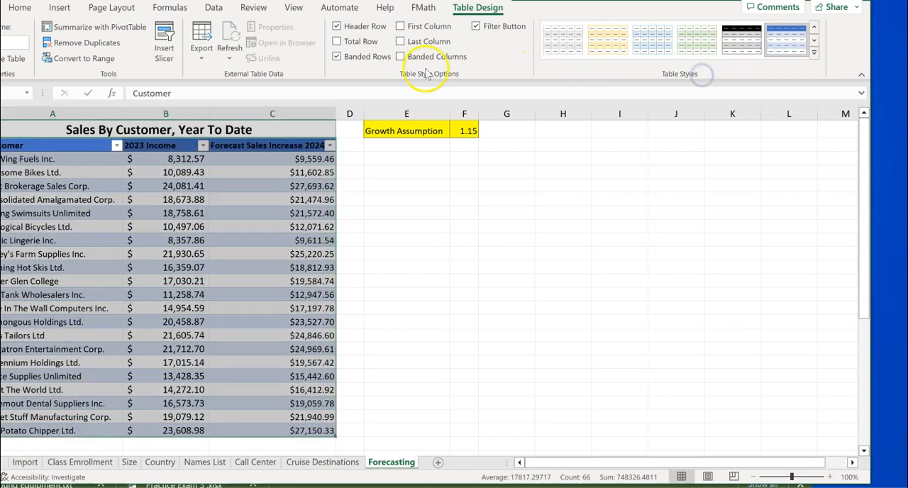
left_click_drag(1, 42, 0, 43)
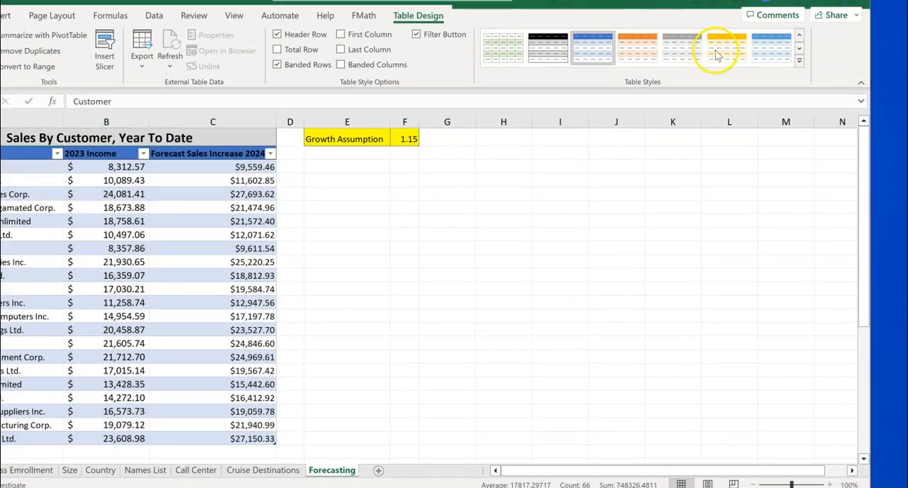
left_click(799, 62)
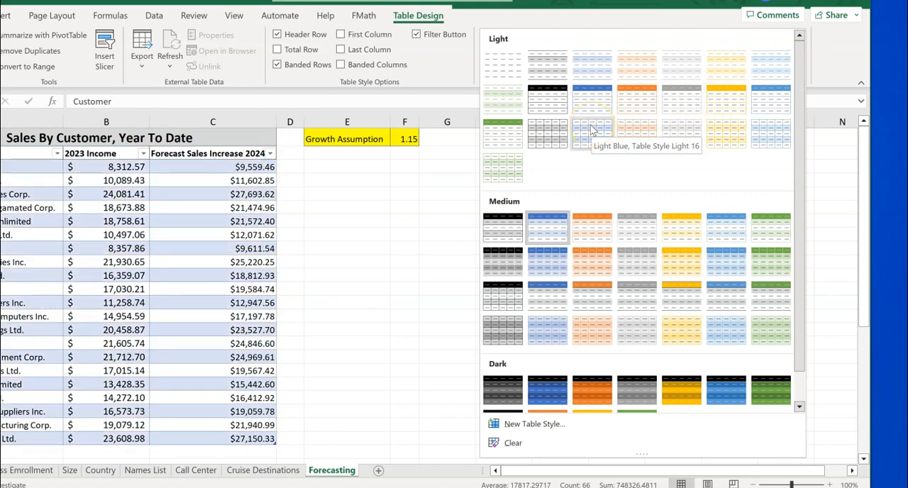
left_click(574, 126)
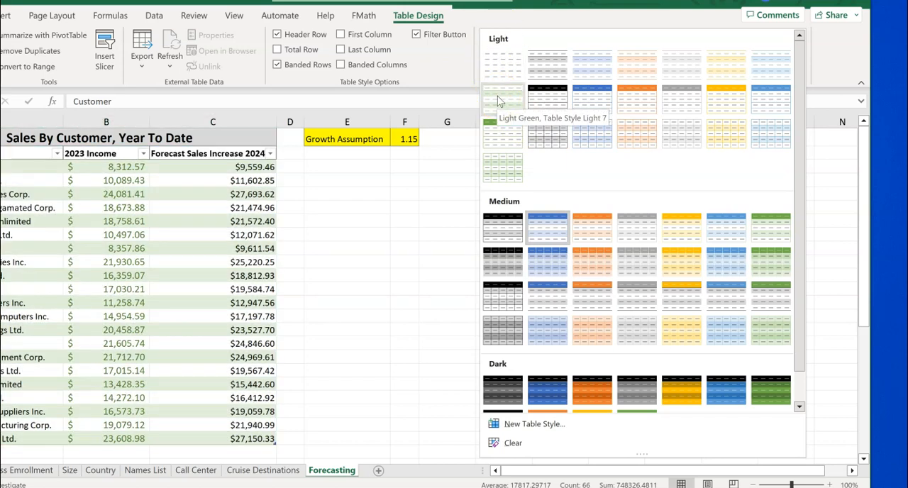
left_click(494, 139)
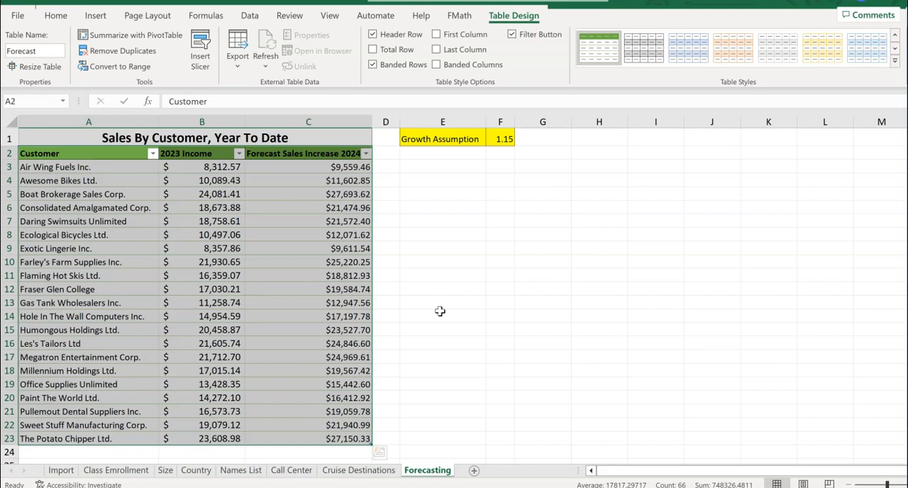
left_click(205, 302)
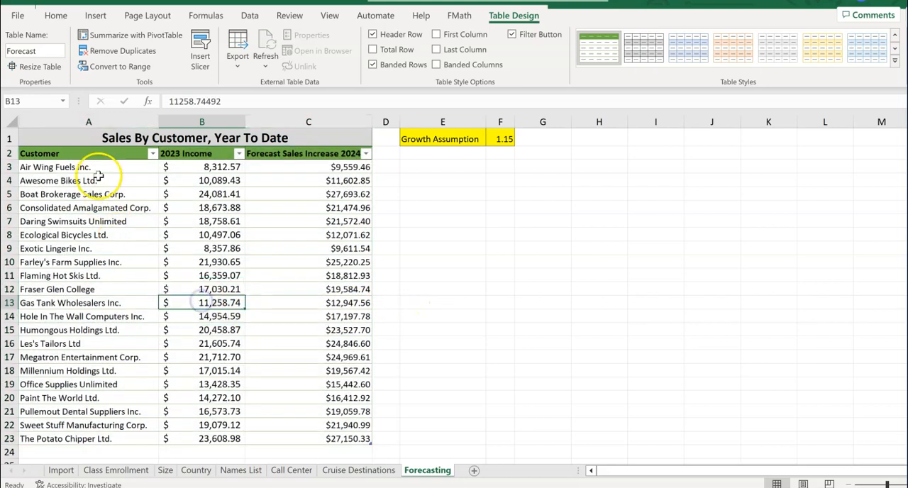
Insert a 2-D line chart from A2:B23 and place it below the growth assumption, about 7 inches wide
left_click_drag(88, 154, 198, 439)
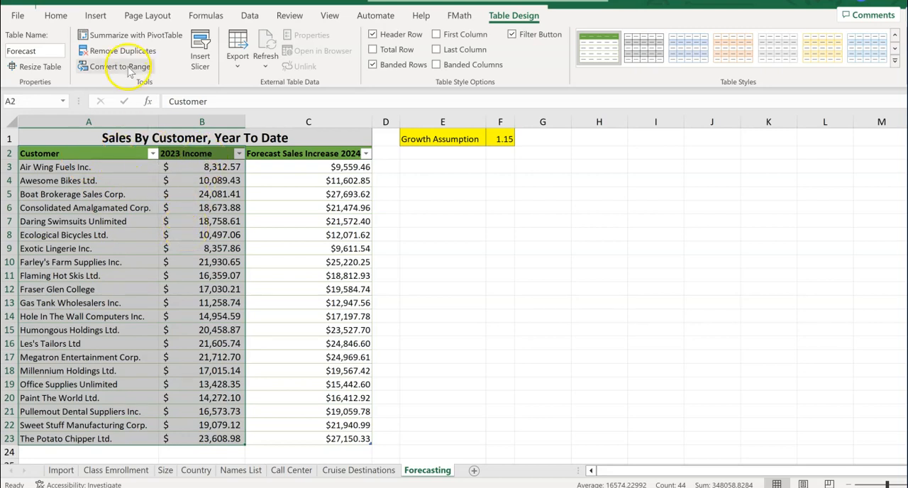
left_click(95, 15)
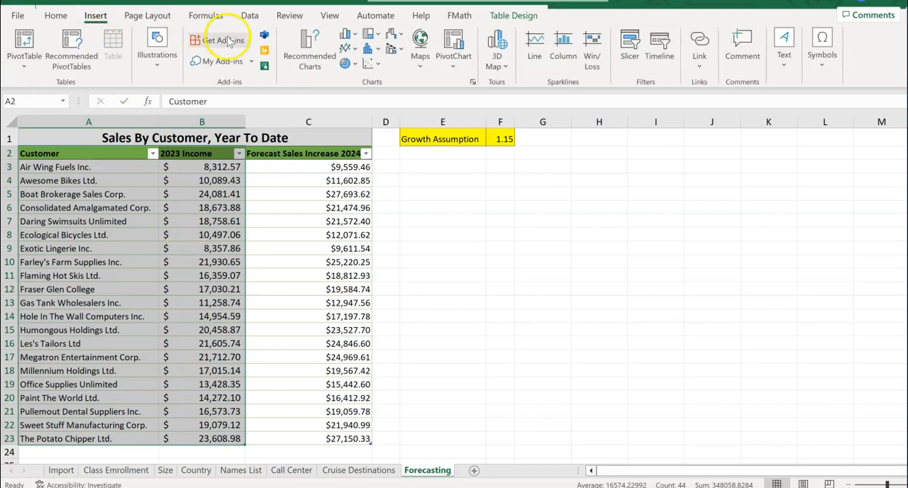
left_click(349, 48)
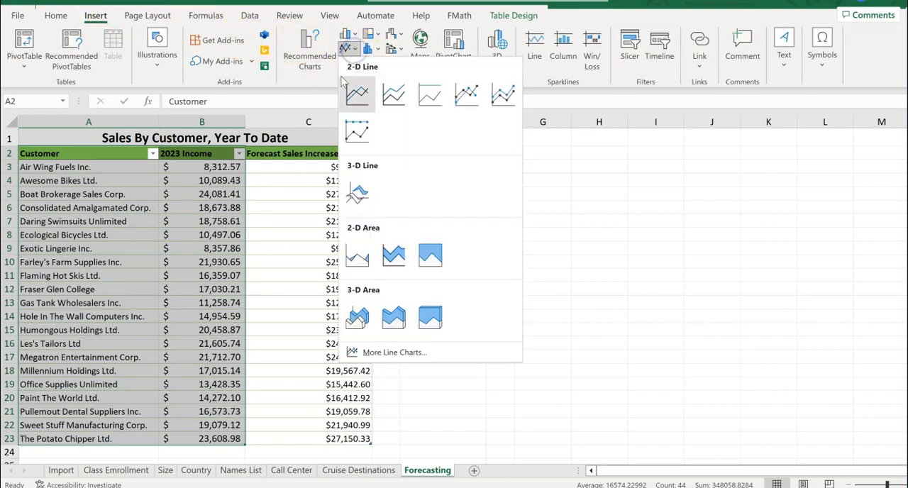
left_click(357, 94)
left_click_drag(444, 200, 519, 173)
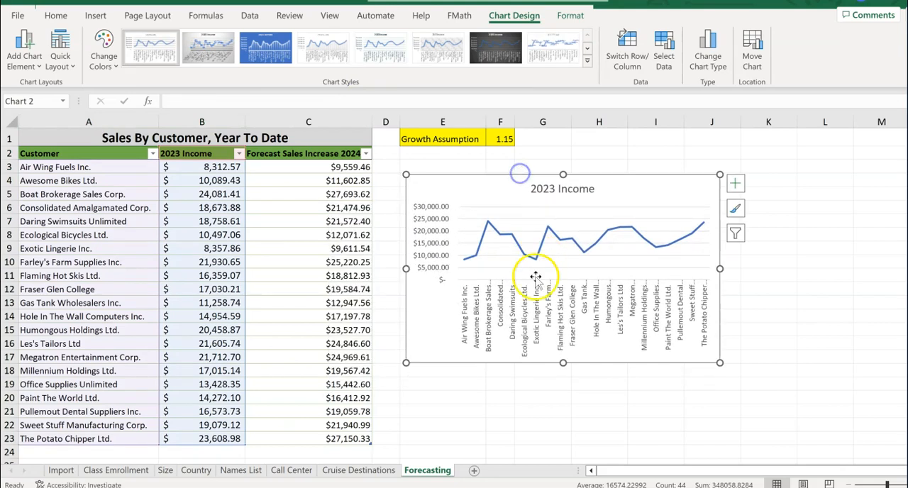
left_click_drag(722, 268, 849, 268)
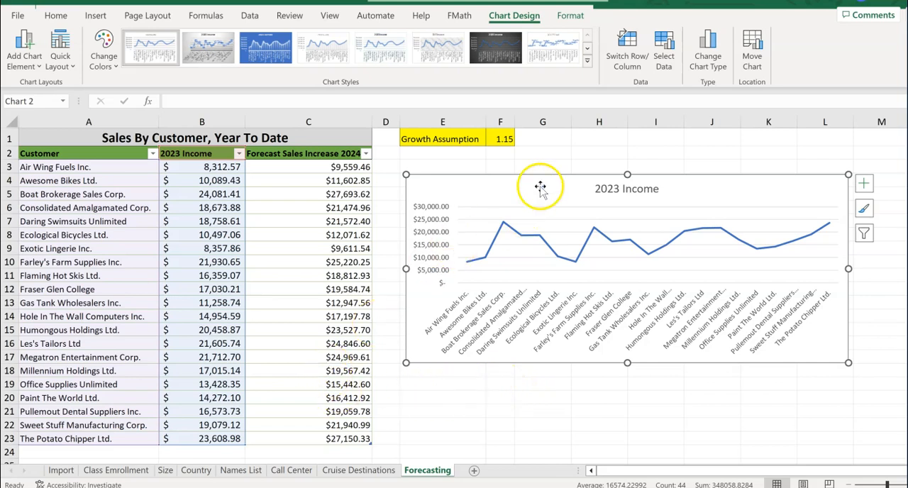
Extend the line chart's data range to include the Forecast Sales Increase 2024 column, C2:C23
left_click(543, 155)
left_click(529, 197)
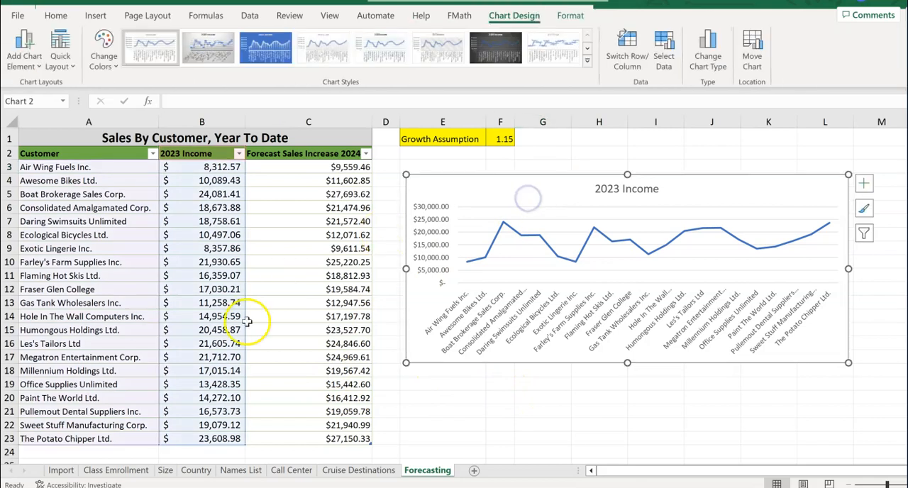
left_click_drag(245, 445, 361, 444)
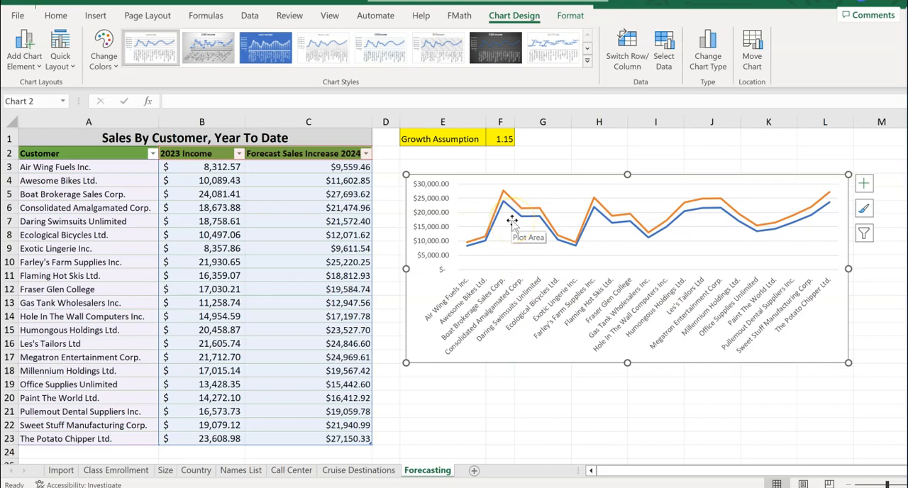
left_click_drag(512, 394, 517, 390)
left_click(473, 189)
left_click(424, 327)
left_click(553, 196)
left_click(524, 231)
left_click(421, 345)
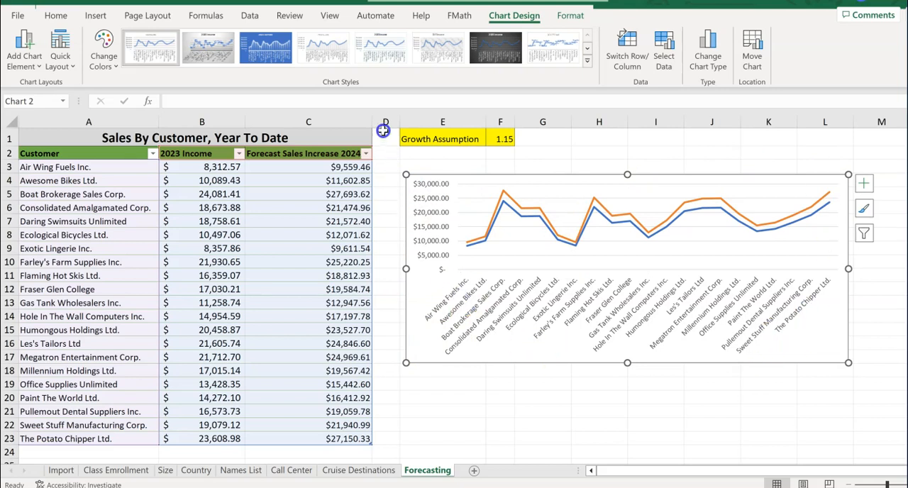
Give the line chart's outer border a black shape outline
left_click(570, 15)
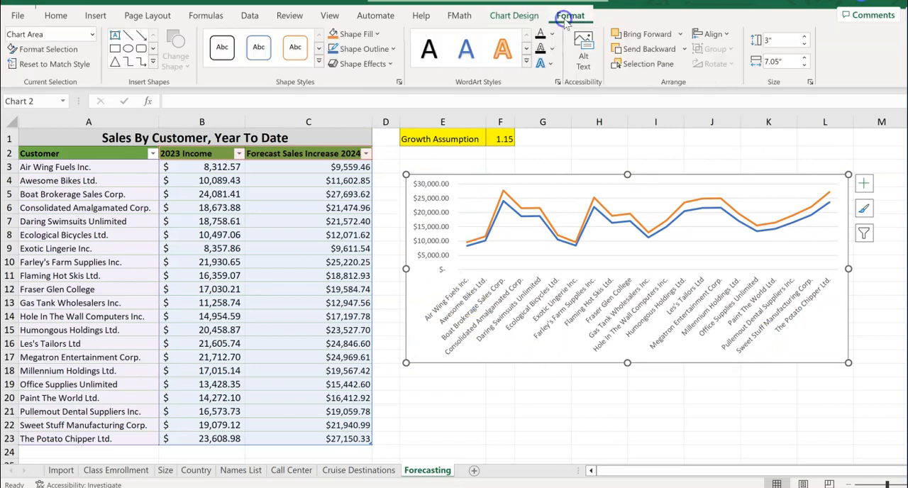
left_click(393, 49)
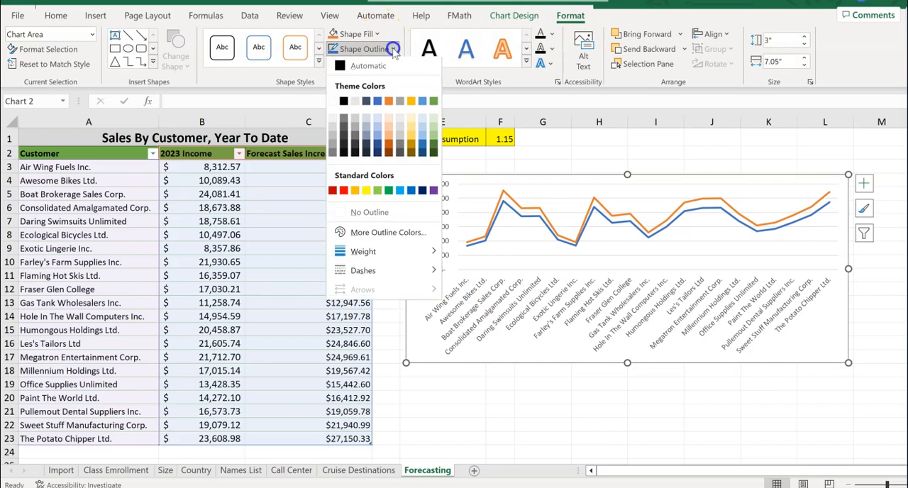
left_click(345, 102)
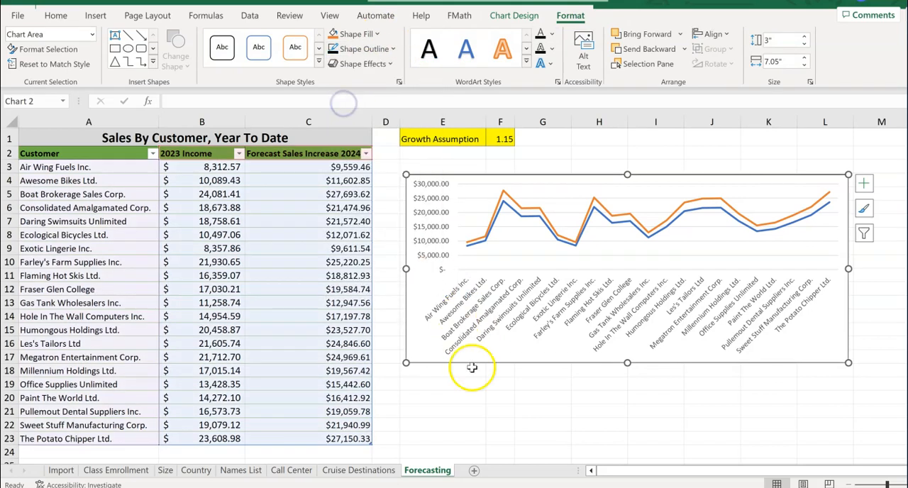
left_click(458, 397)
left_click(462, 395)
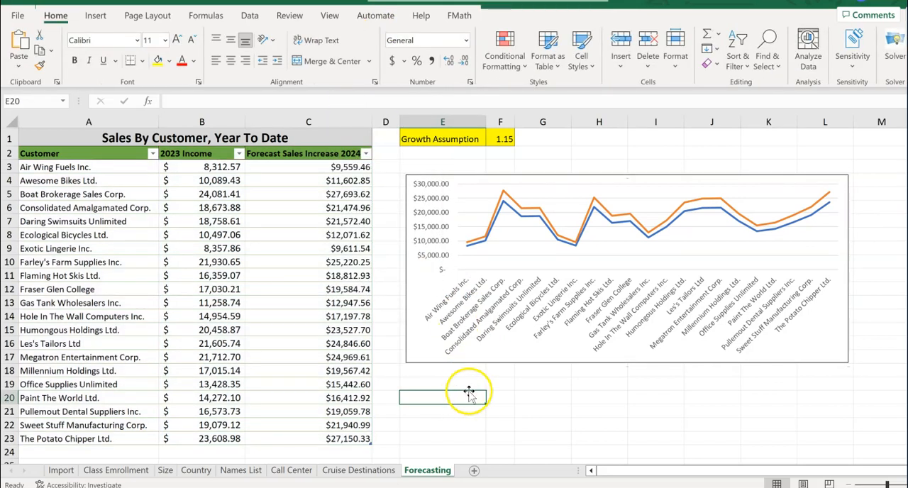